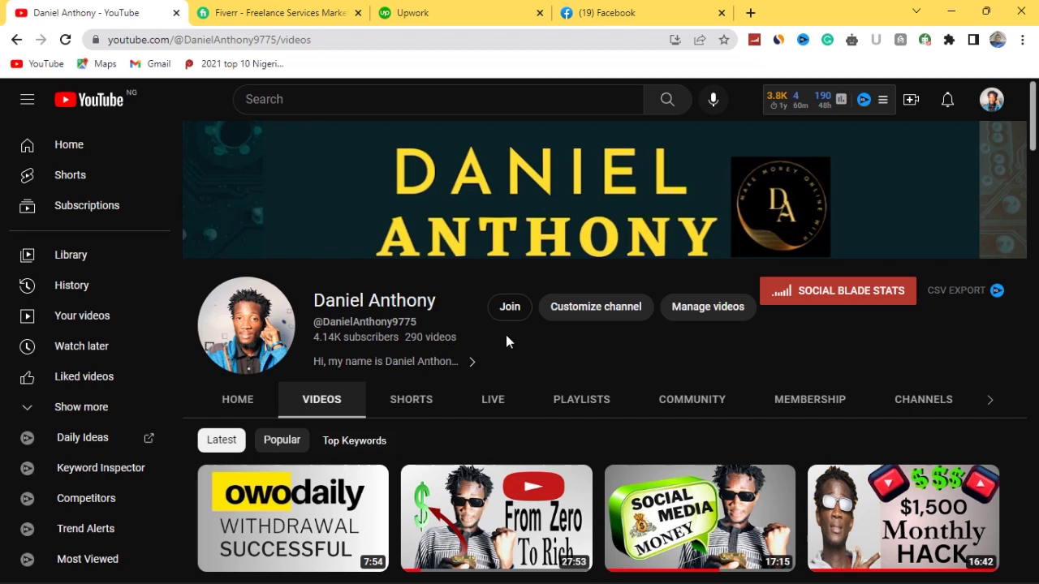
pyautogui.scroll(-2, 506, 334)
pyautogui.scroll(2, 505, 334)
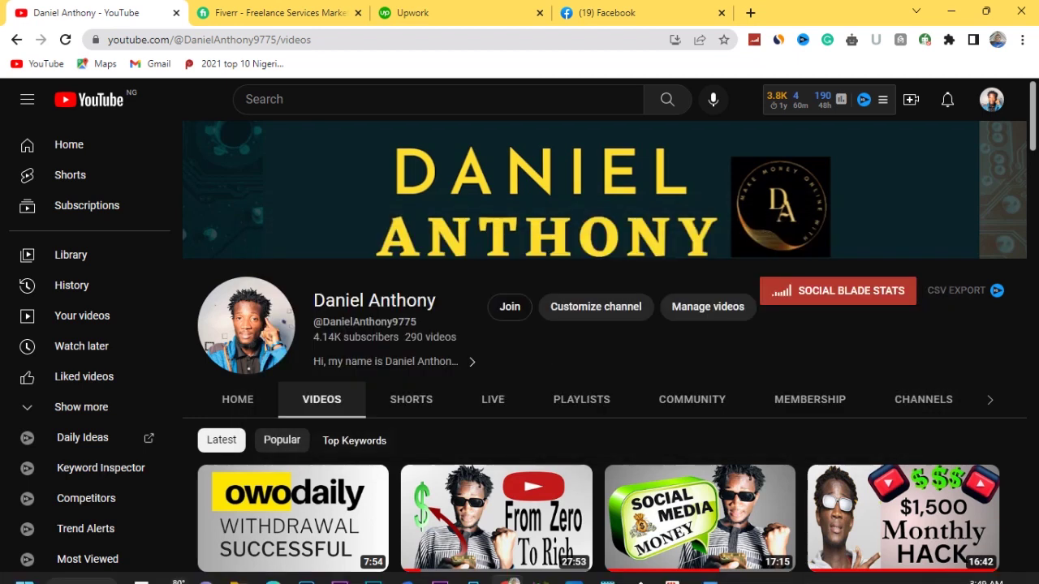
# Step: Switch to Adobe Premiere Pro and close it, saving the changes to gig.prproj
pyautogui.moveTo(335, 574)
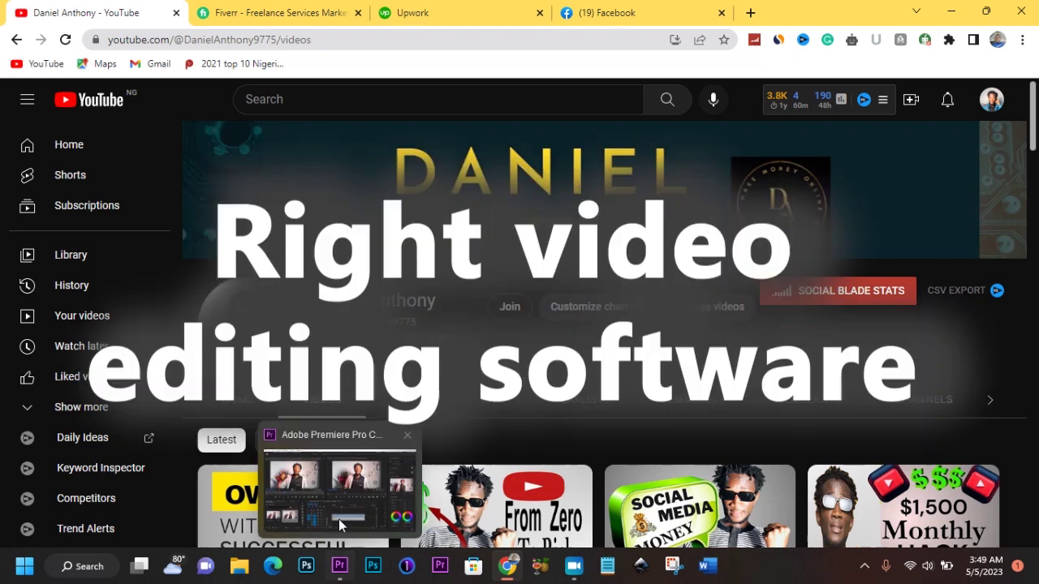
pyautogui.click(337, 514)
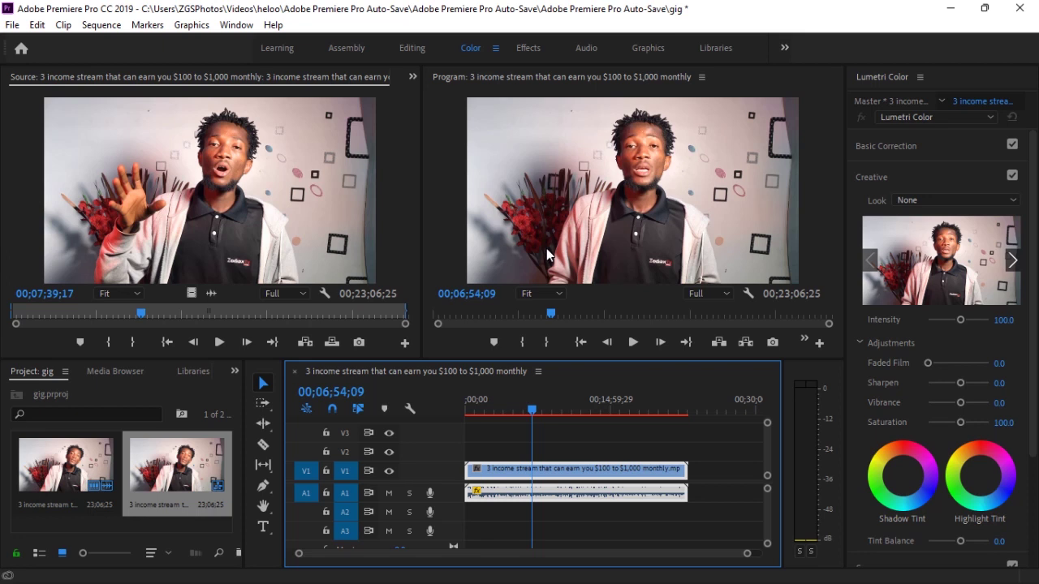
pyautogui.click(1020, 9)
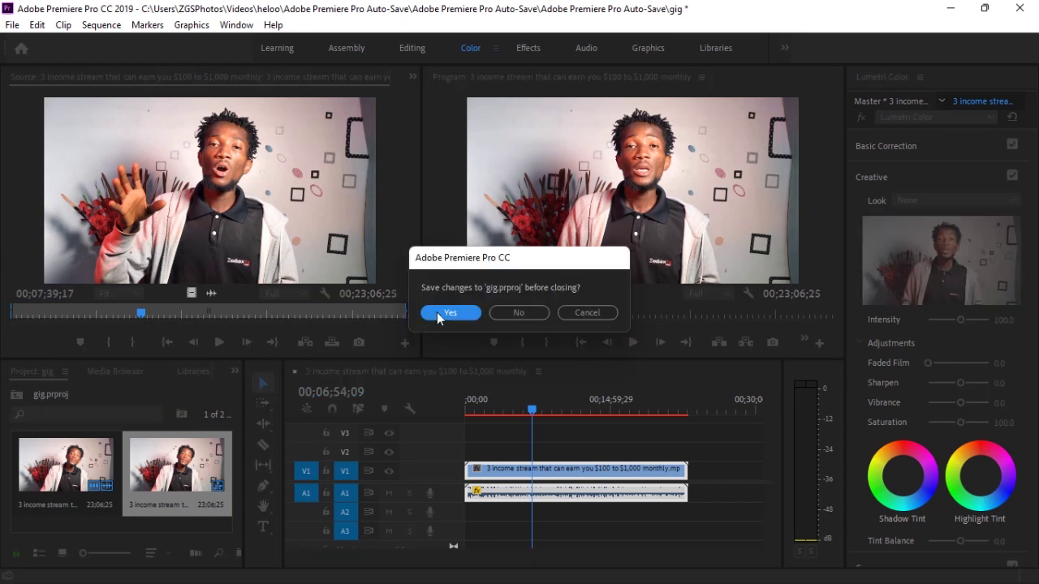
pyautogui.click(440, 313)
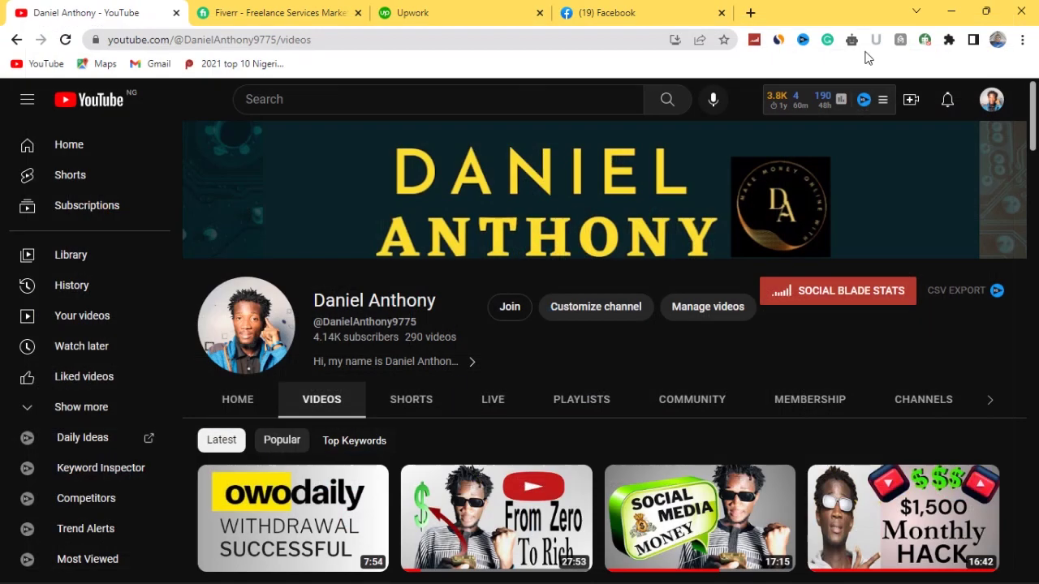
# Step: Relaunch Adobe Premiere Pro from the desktop and create a new project named "freelance editor"
pyautogui.click(951, 13)
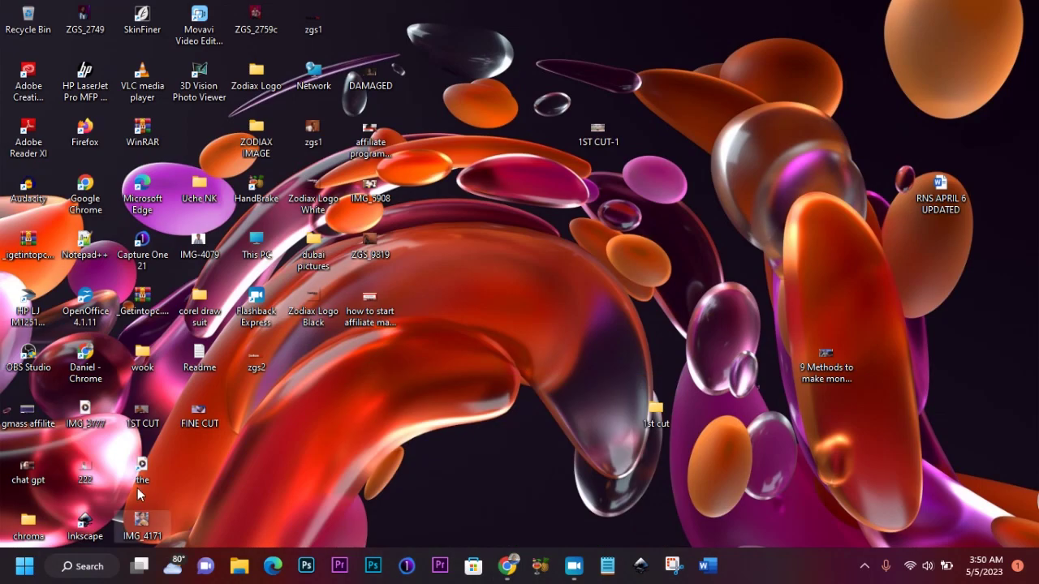
pyautogui.click(339, 566)
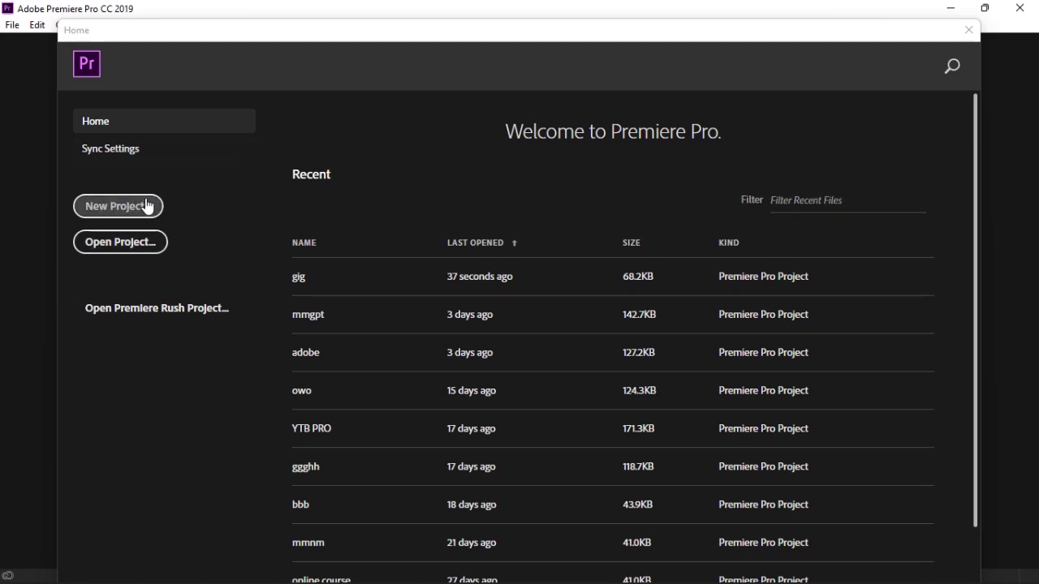
pyautogui.click(109, 207)
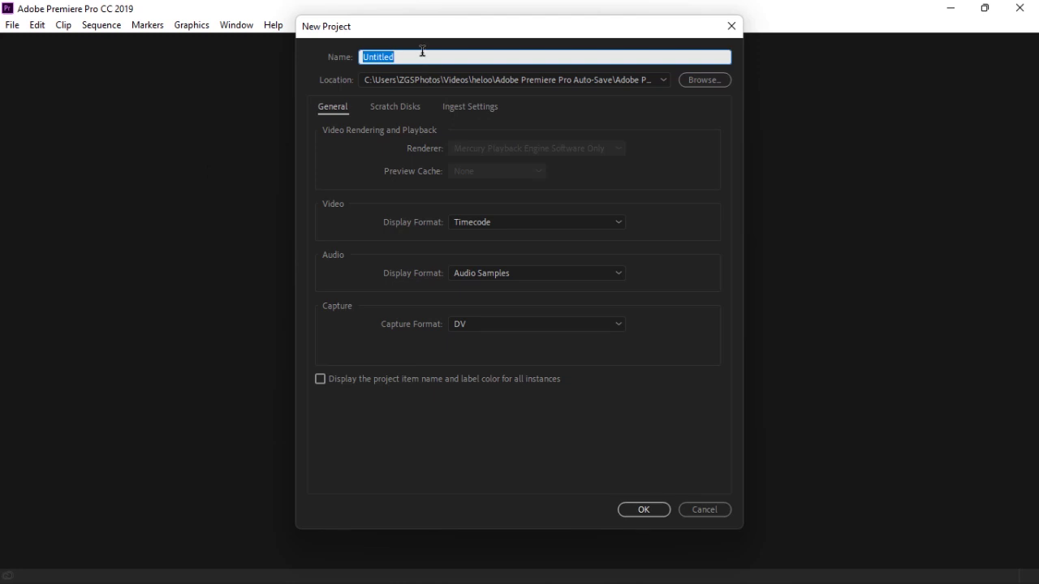
pyautogui.write('freelance editi')
pyautogui.press('BackSpace')
pyautogui.write('or')
pyautogui.click(634, 512)
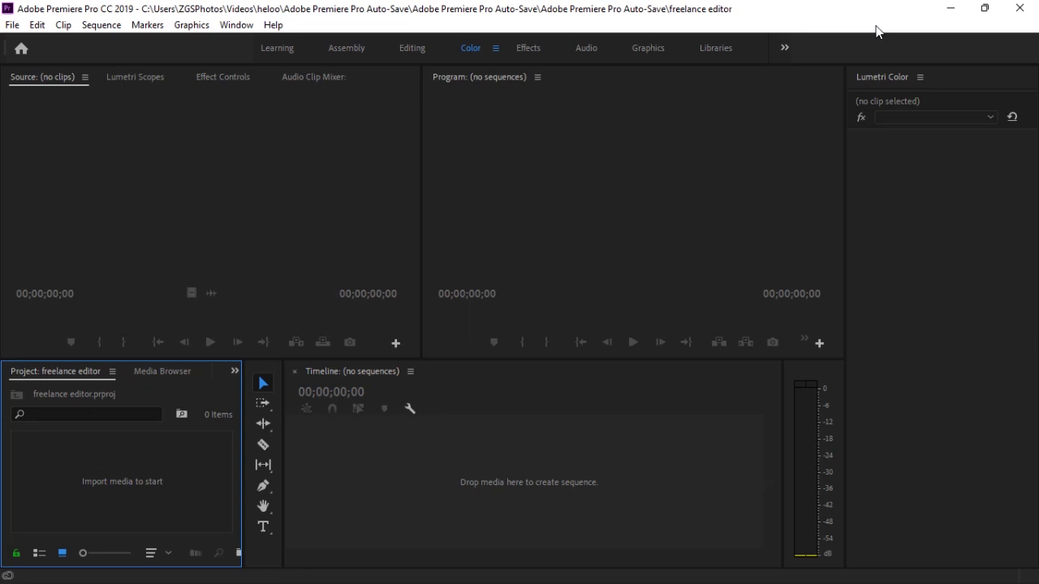
# Step: Return to Chrome and compare the Upwork job feed with the Fiverr home page, finishing on Fiverr
pyautogui.click(947, 8)
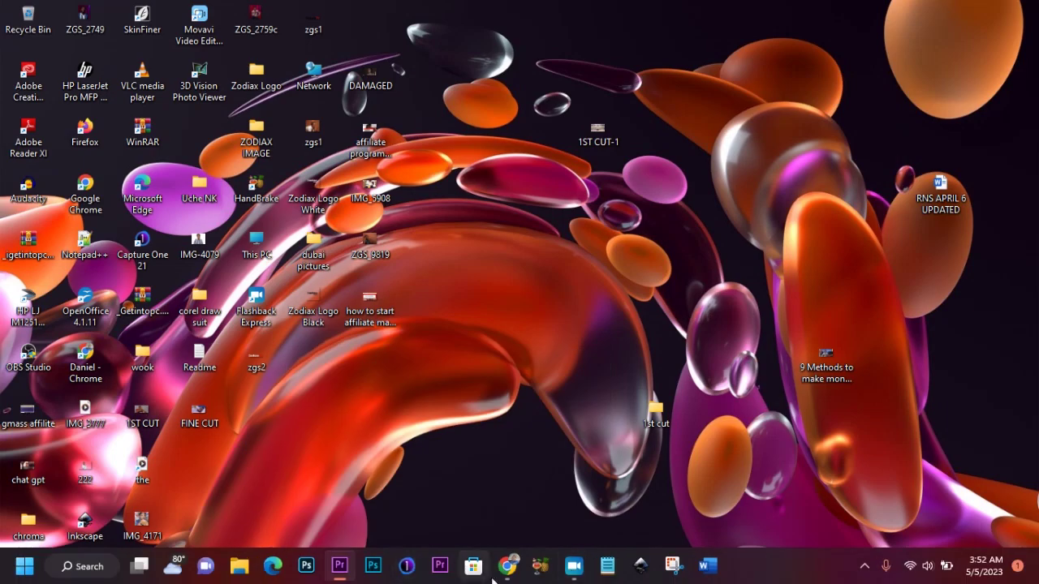
pyautogui.moveTo(506, 568)
pyautogui.click(496, 499)
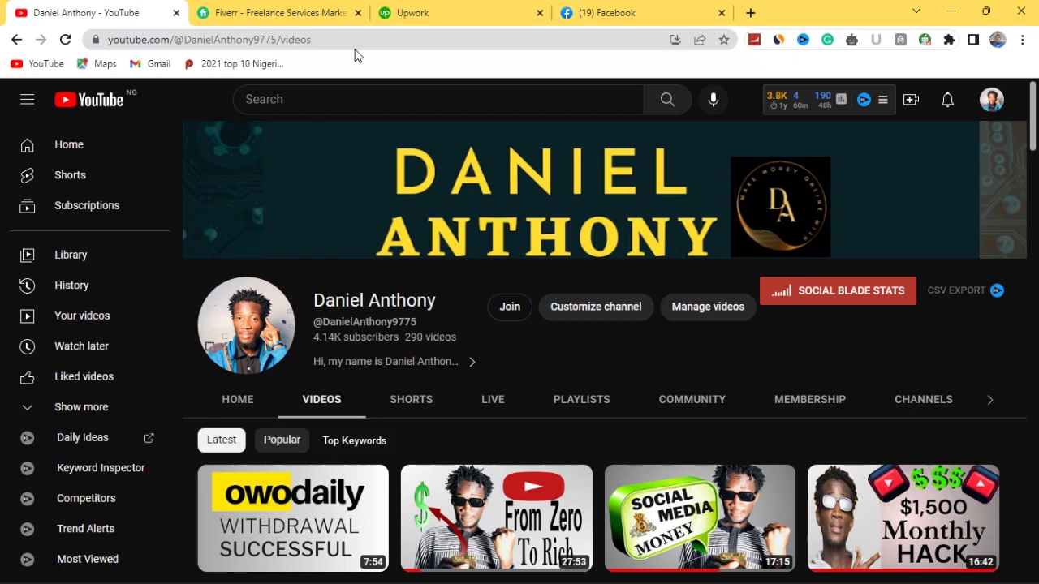
pyautogui.click(317, 14)
pyautogui.click(414, 16)
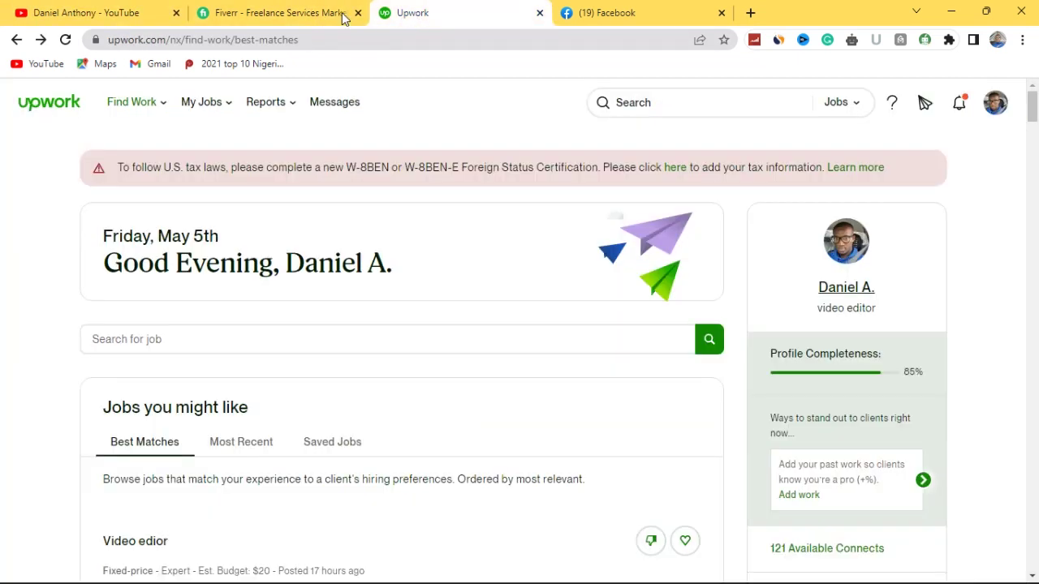
pyautogui.click(250, 15)
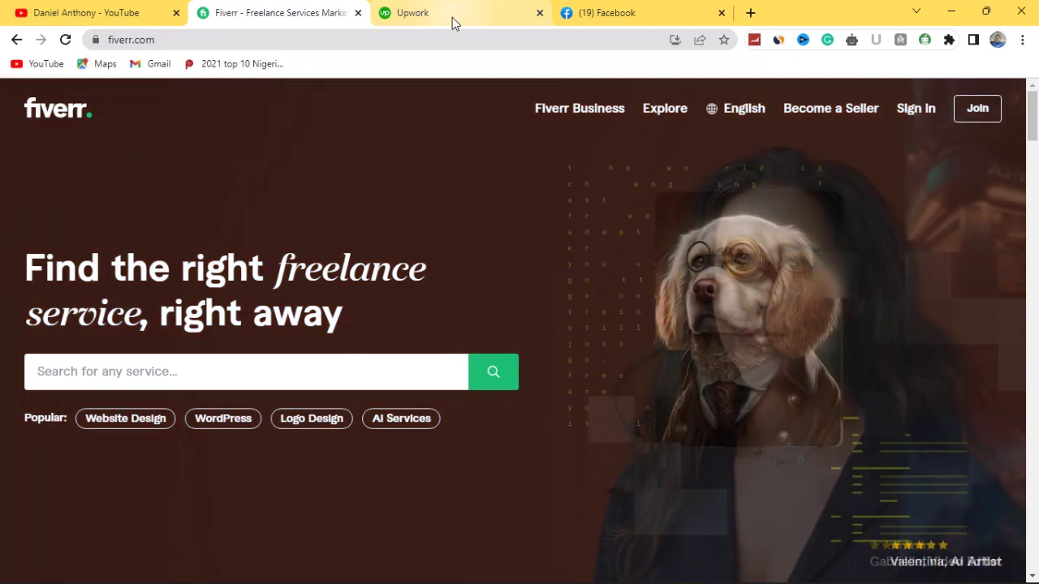
pyautogui.click(452, 17)
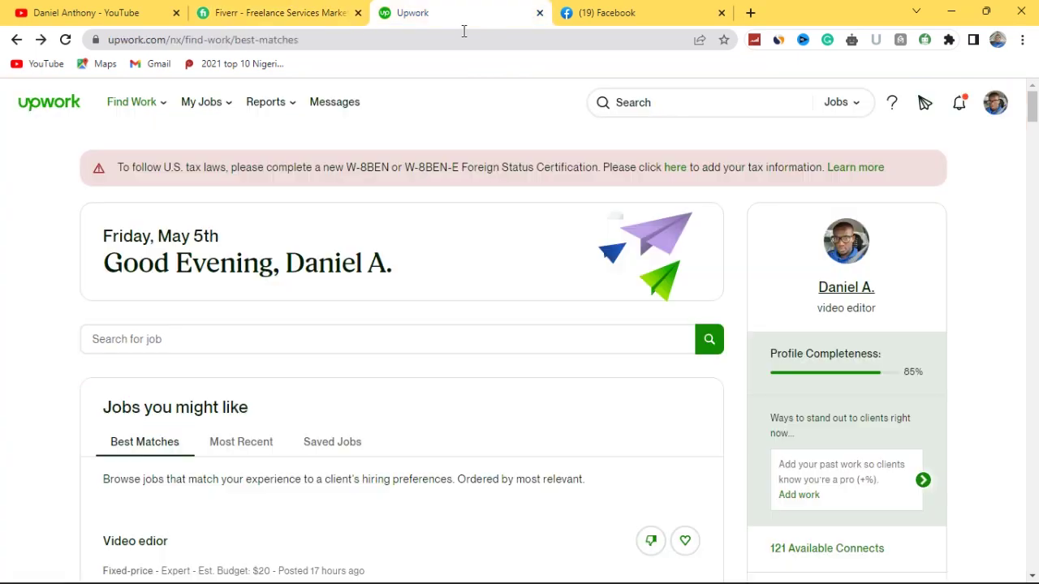
pyautogui.click(312, 15)
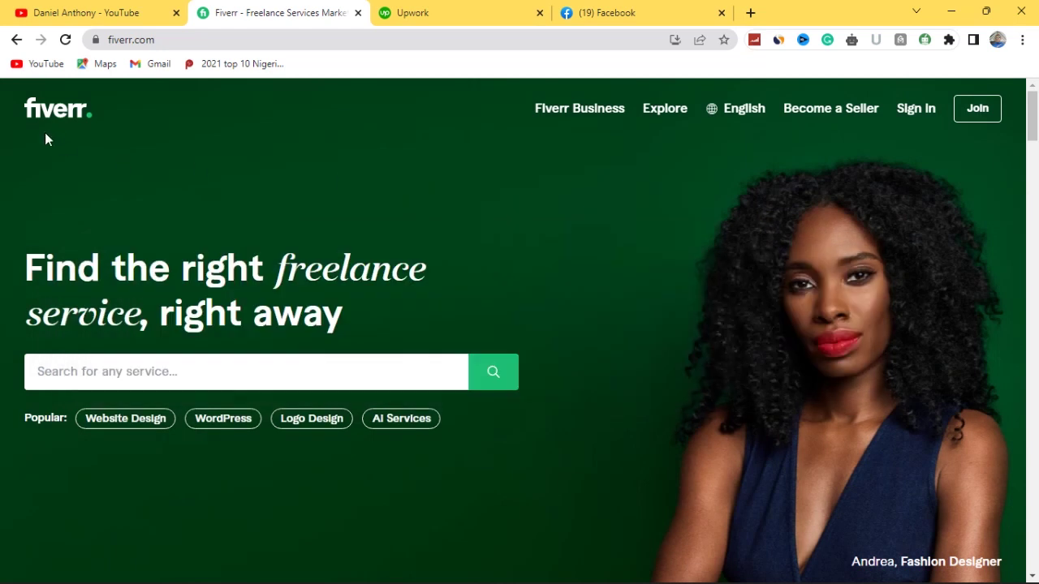
pyautogui.click(432, 12)
pyautogui.click(276, 12)
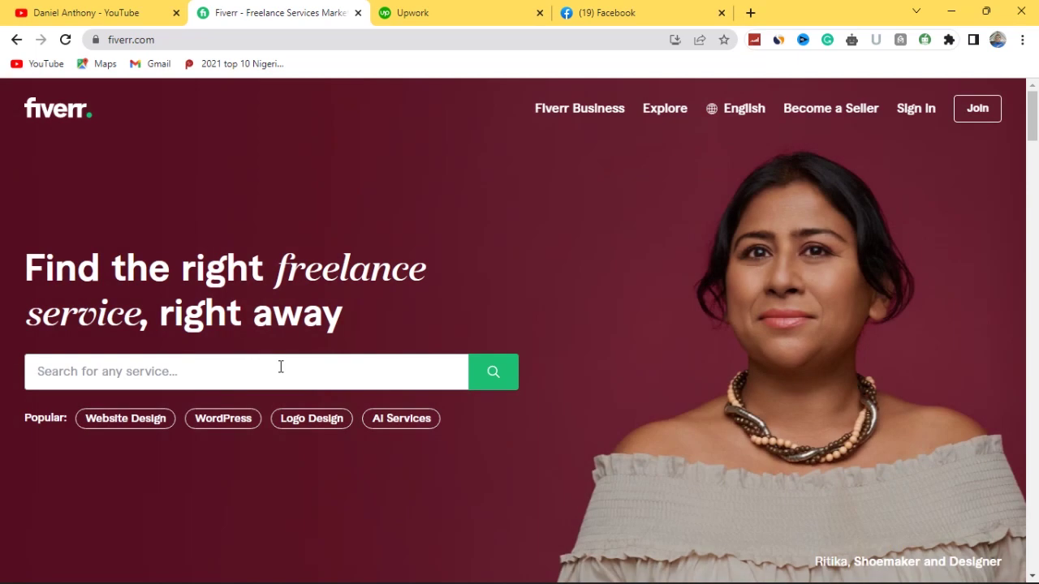
# Step: Search Fiverr for "video editing" using the suggested query and dismiss the account creation dialog
pyautogui.write('vi')
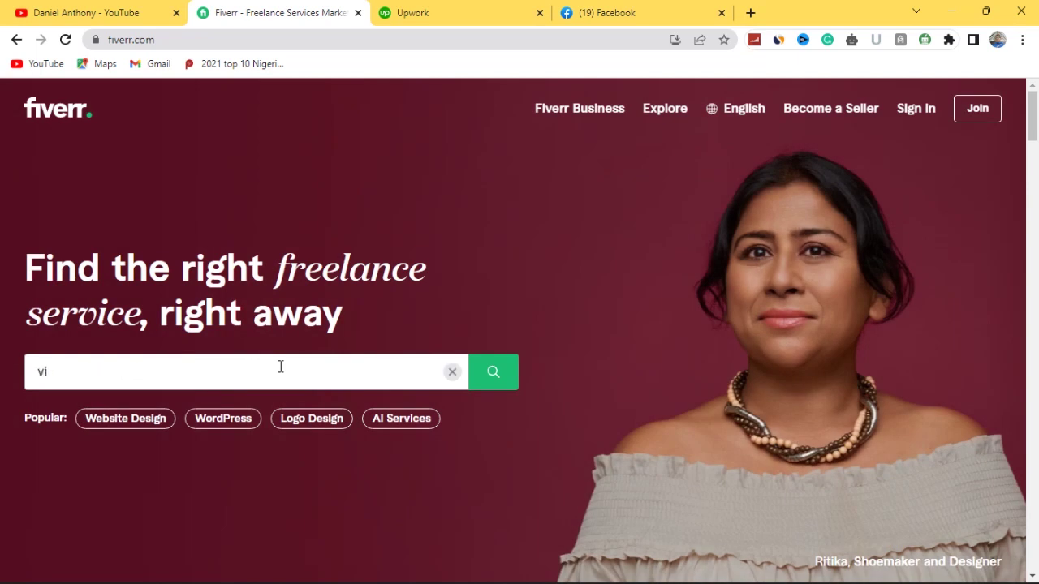
pyautogui.write('deo')
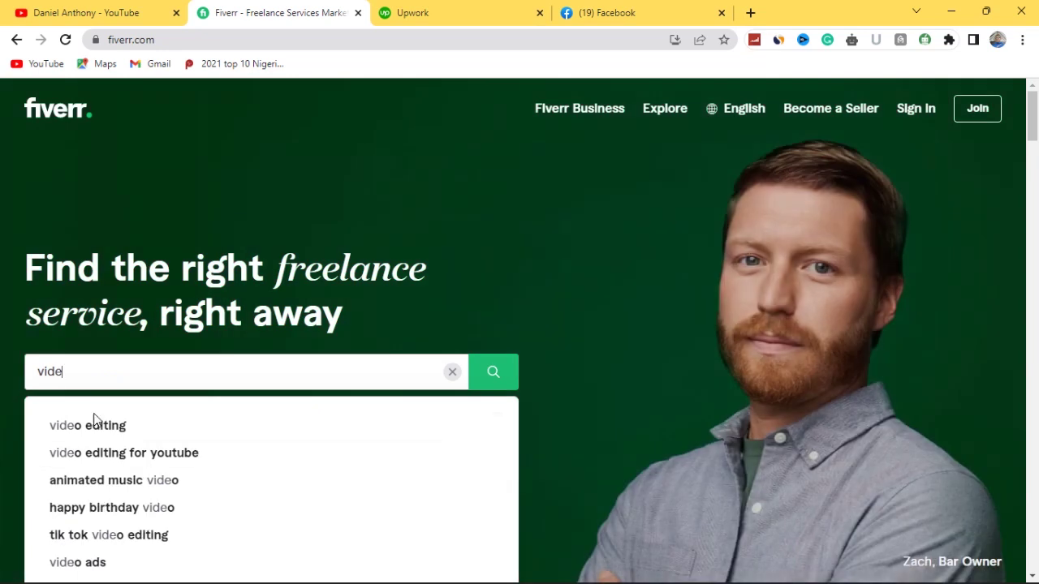
pyautogui.click(77, 426)
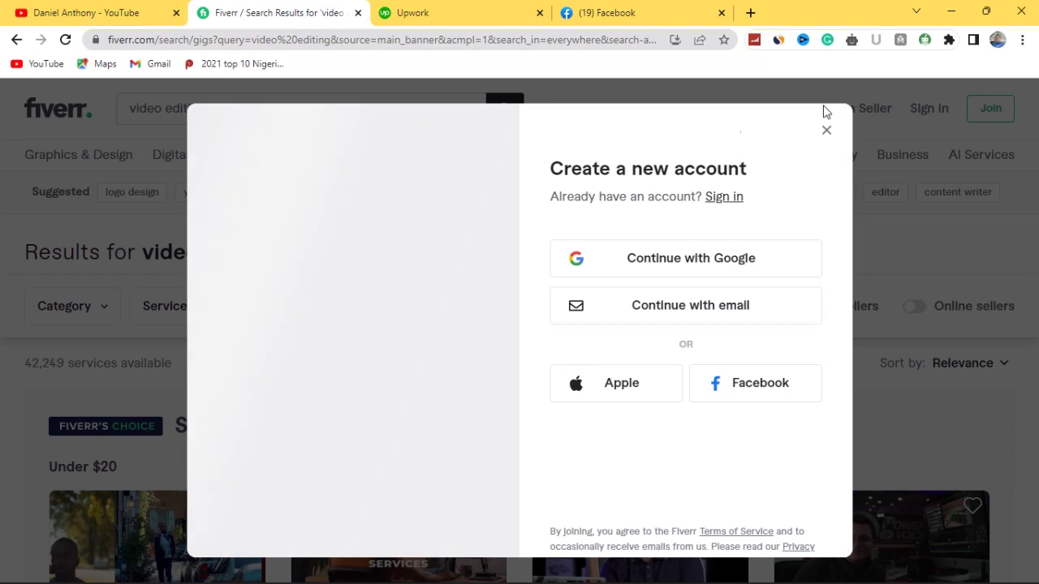
pyautogui.click(826, 130)
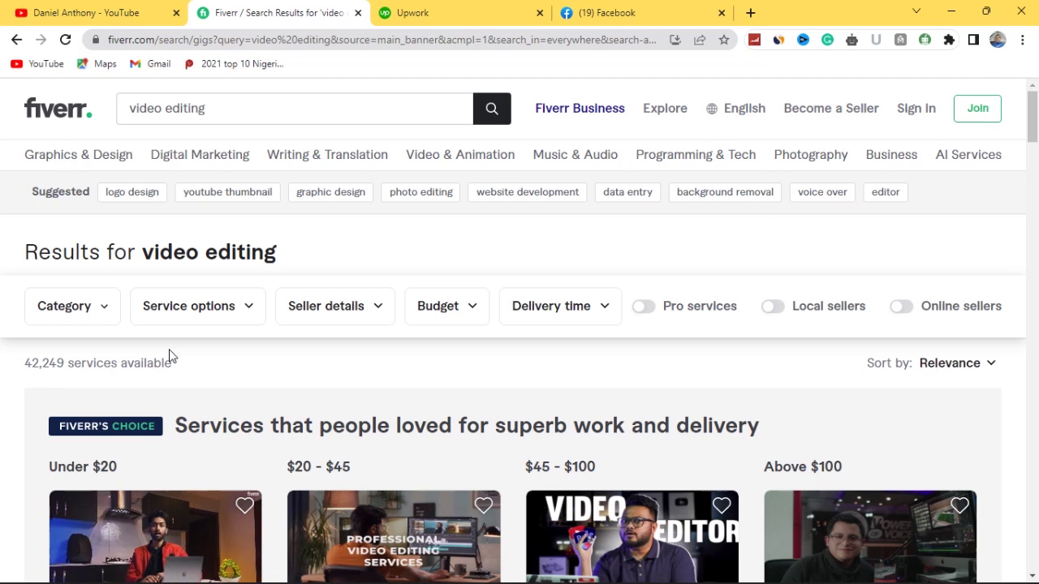
# Step: Examine the video editing gigs on Fiverr, including seller levels, reviews and starting prices, with a brief look at Upwork
pyautogui.scroll(-5, 191, 389)
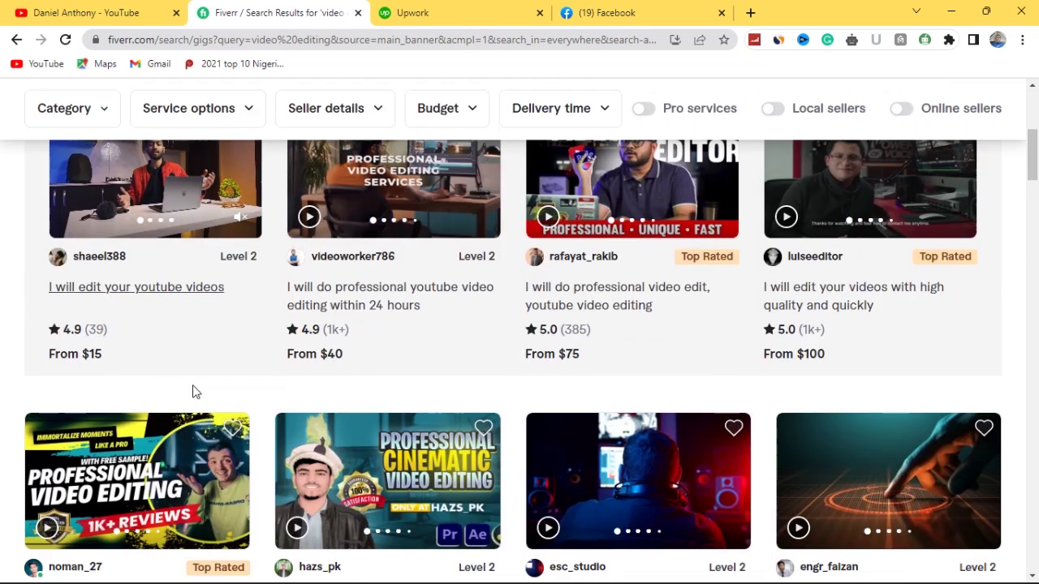
pyautogui.scroll(-5, 272, 487)
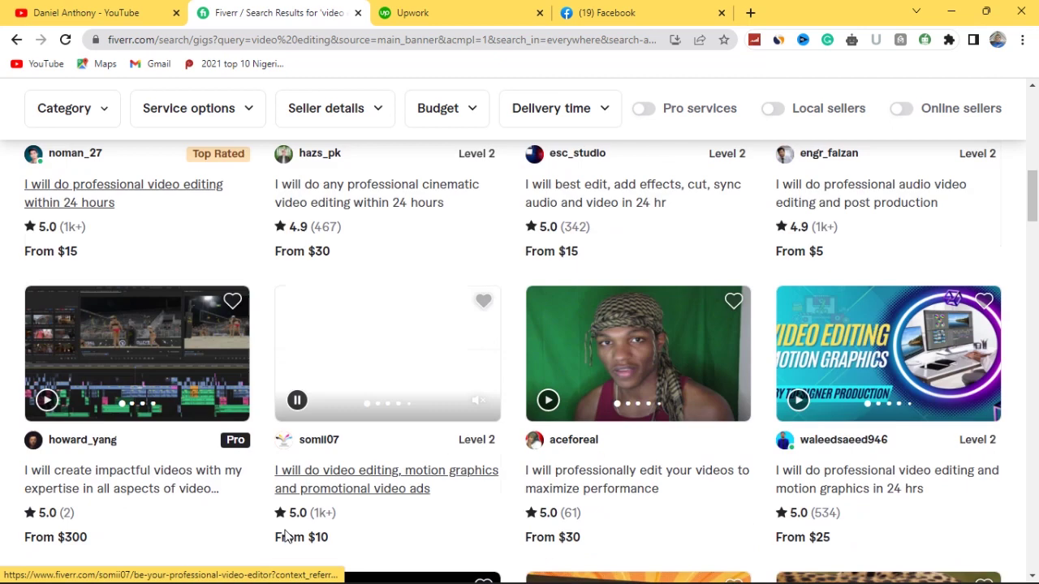
pyautogui.scroll(-3, 280, 538)
pyautogui.scroll(9, 268, 527)
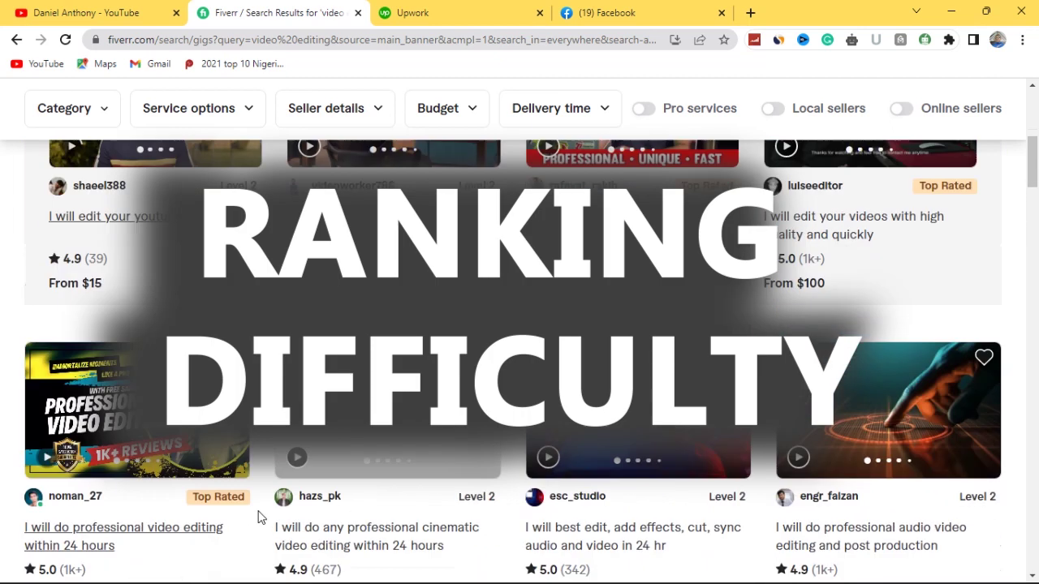
pyautogui.scroll(4, 258, 517)
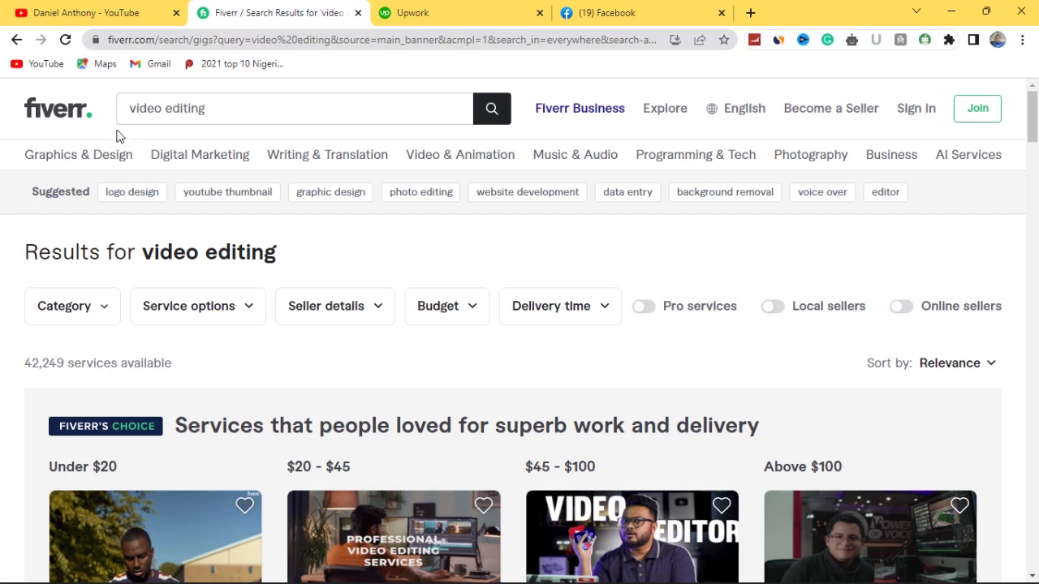
pyautogui.click(430, 13)
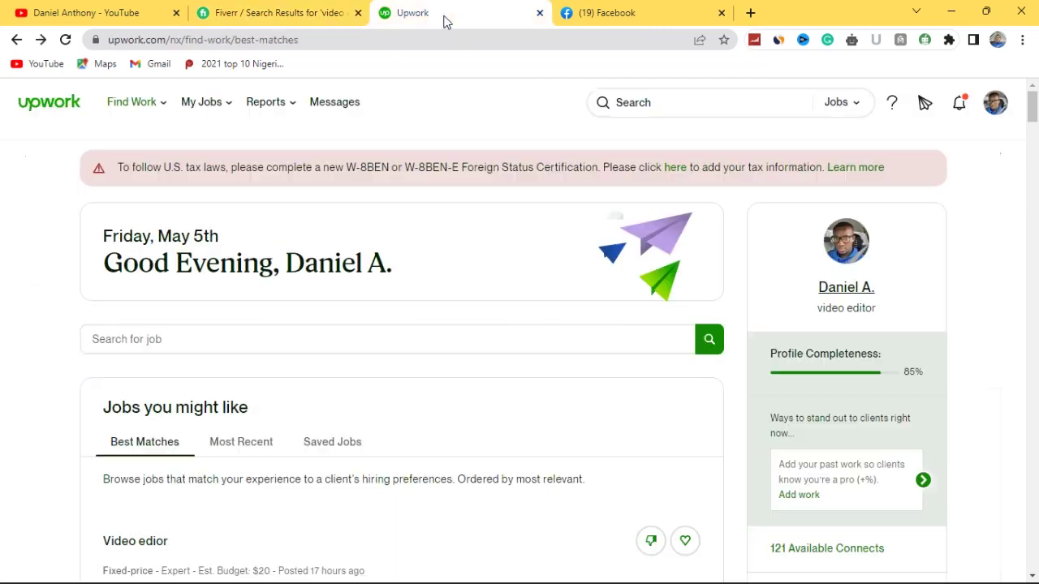
pyautogui.click(295, 9)
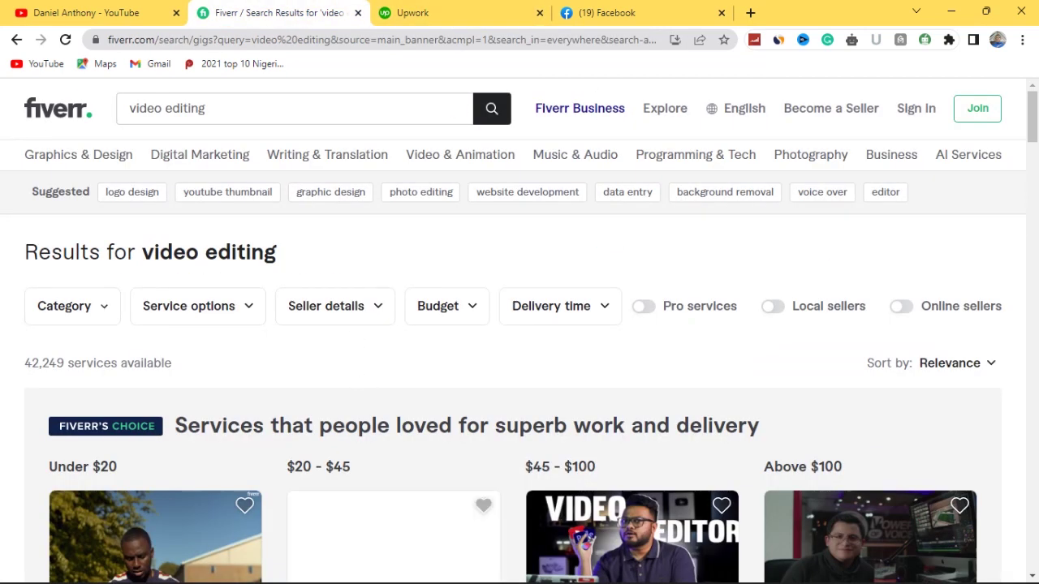
# Step: Bring up the freelance editor project in Premiere Pro for a look and return to the Fiverr results in Chrome
pyautogui.moveTo(323, 544)
pyautogui.moveTo(339, 566)
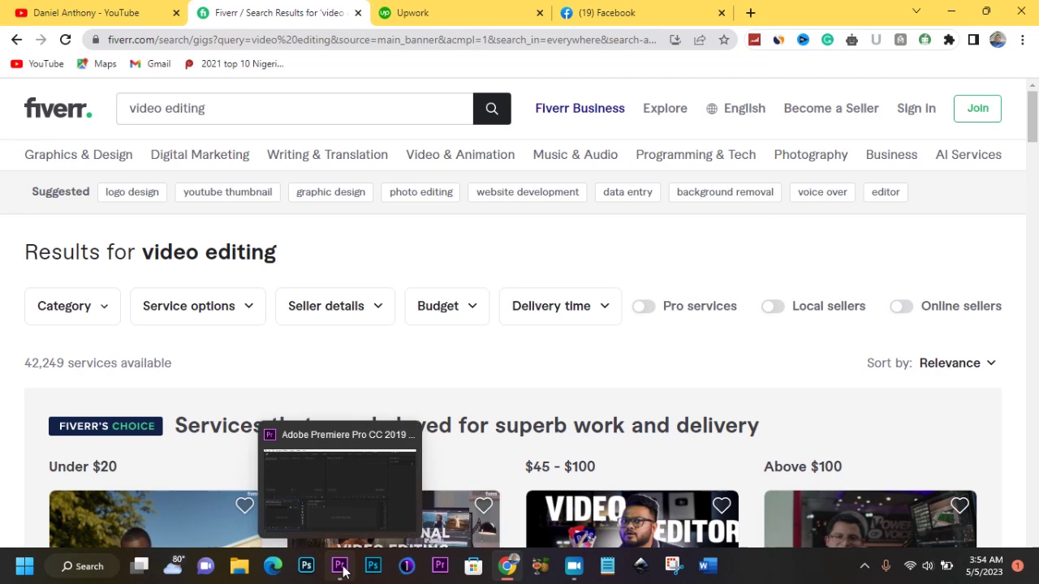
pyautogui.click(339, 498)
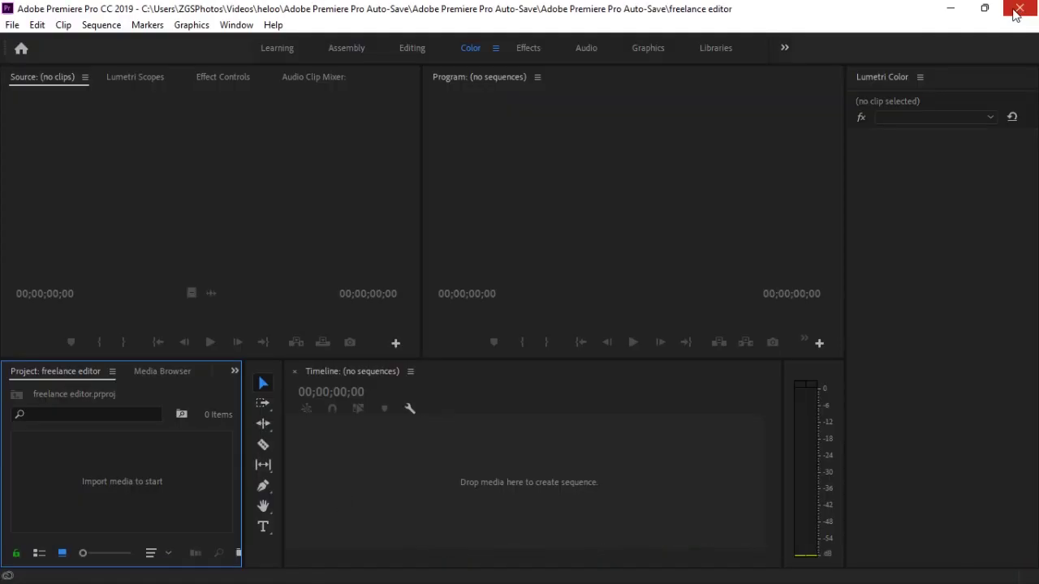
pyautogui.click(956, 9)
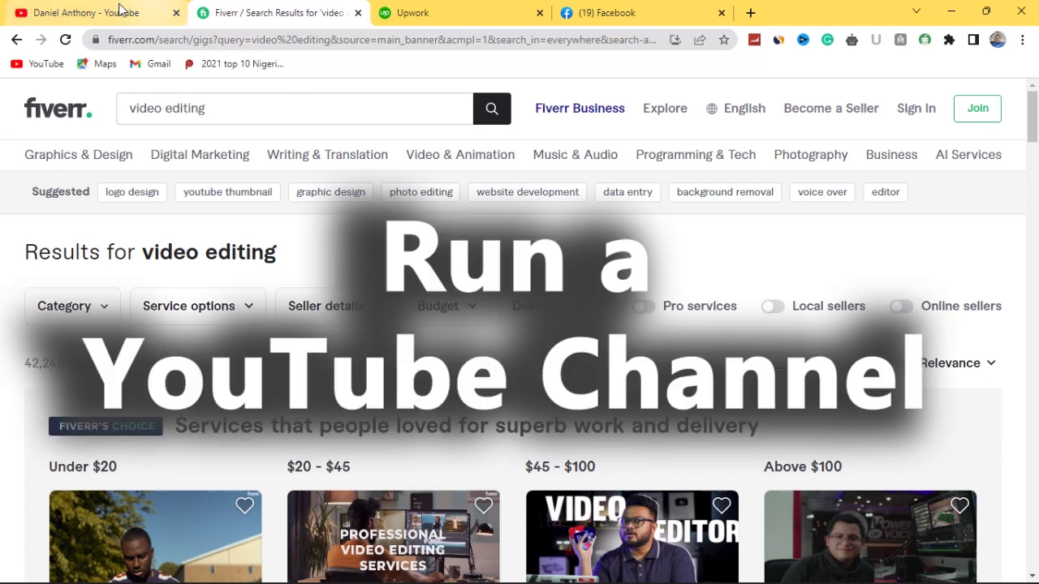
# Step: Open the YouTube home page and look through the recommended videos for examples of different channel niches
pyautogui.click(85, 13)
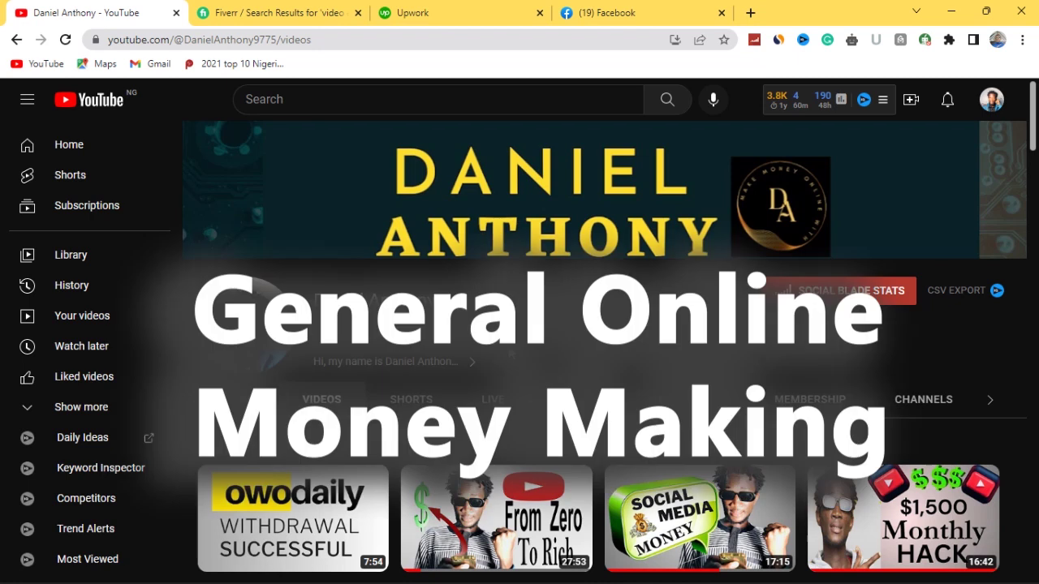
pyautogui.click(90, 104)
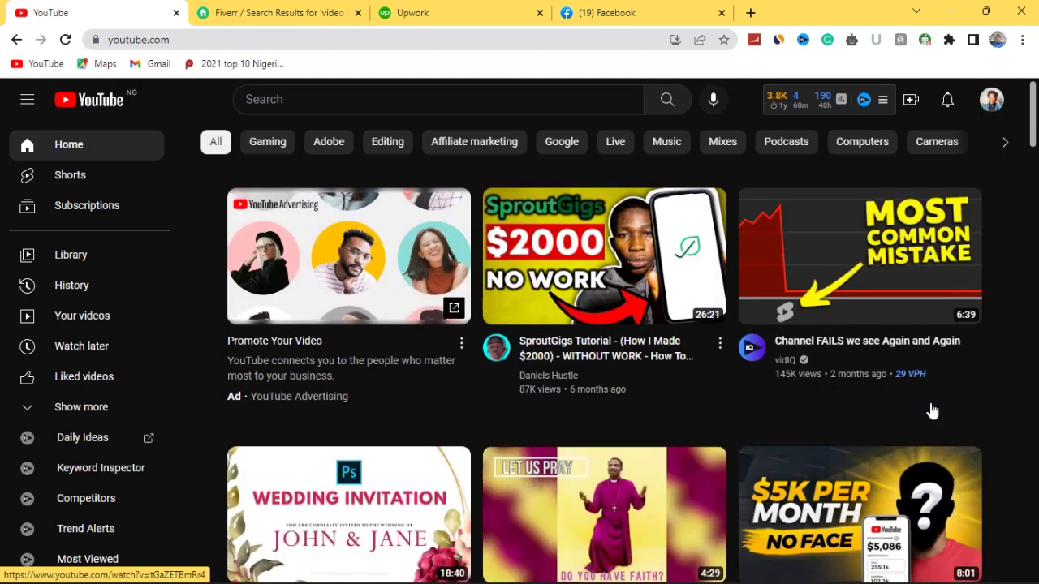
pyautogui.scroll(-5, 877, 312)
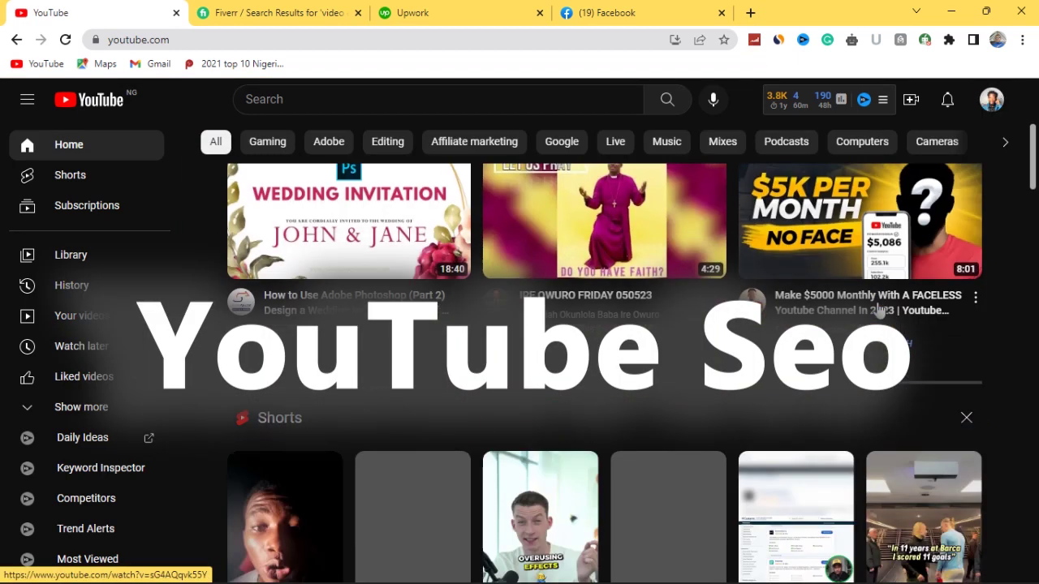
pyautogui.scroll(-6, 873, 315)
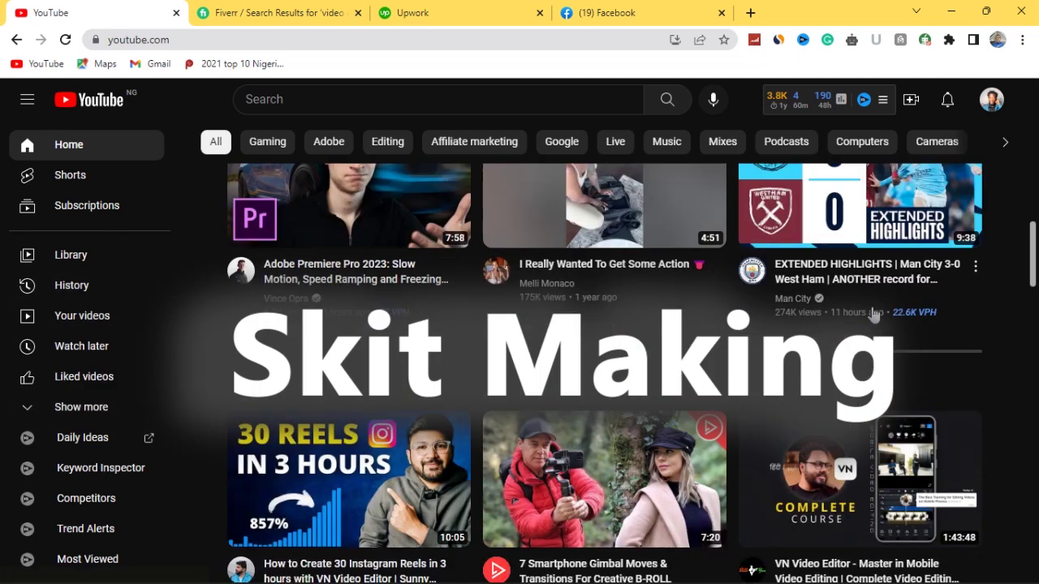
pyautogui.scroll(3, 538, 413)
pyautogui.scroll(-3, 719, 429)
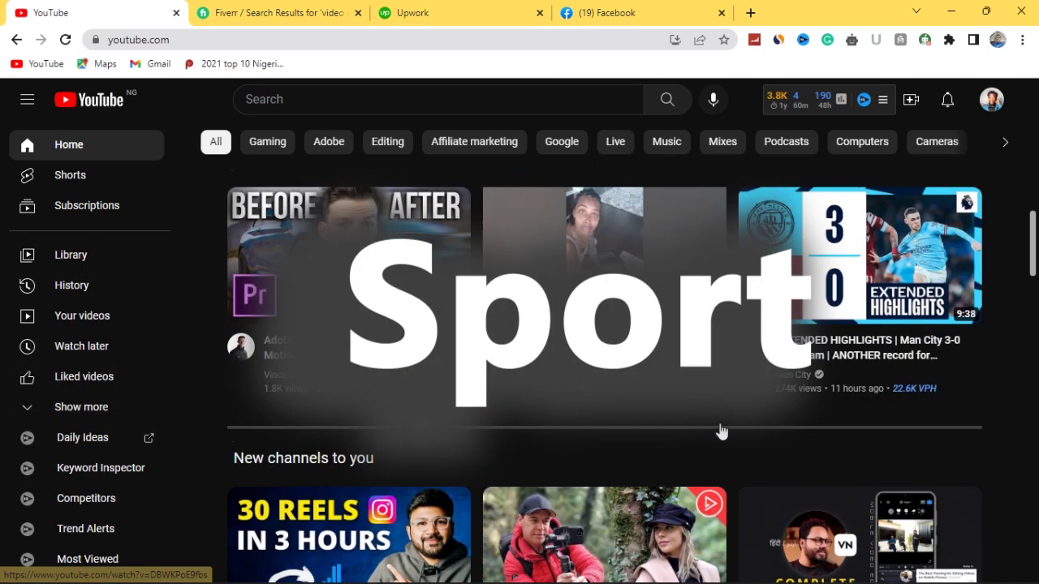
pyautogui.scroll(-1, 769, 420)
pyautogui.moveTo(811, 359)
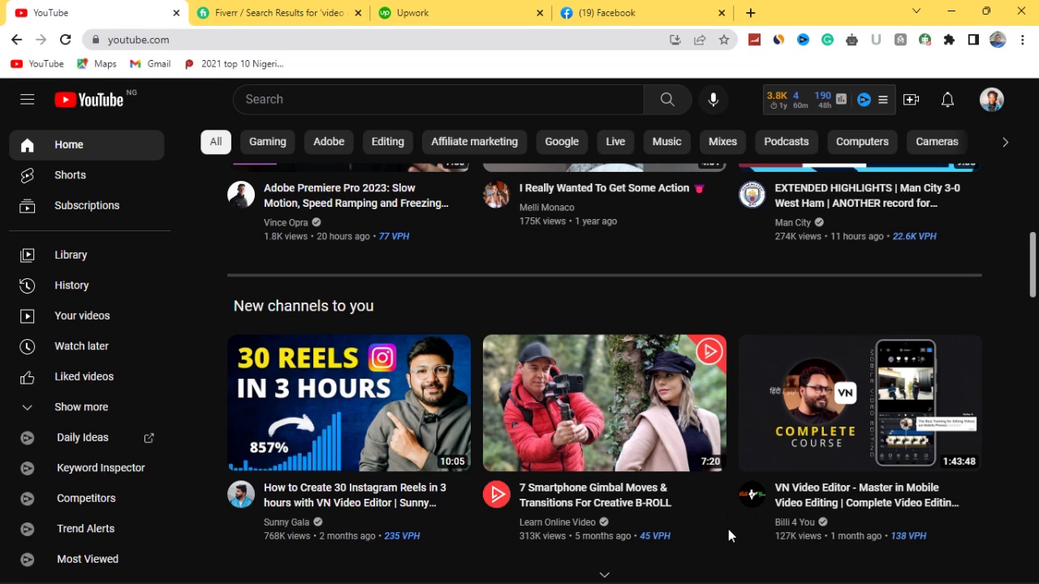
# Step: Search YouTube for "zodiax tv" using the suggested query and open the list of videos on the ZODIAX NOLLY TV channel
pyautogui.scroll(-5, 728, 529)
pyautogui.scroll(4, 728, 529)
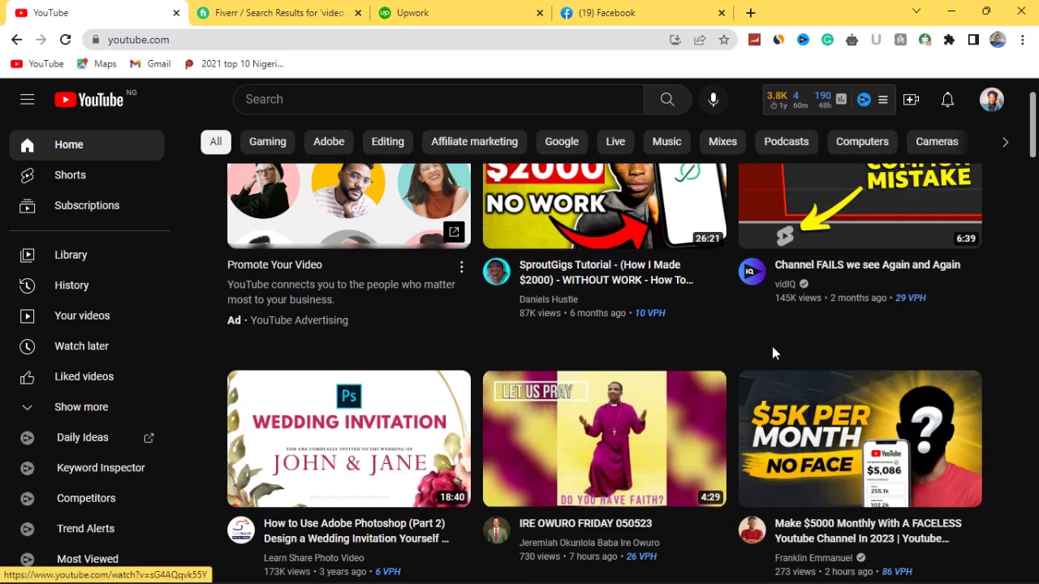
pyautogui.scroll(1, 771, 352)
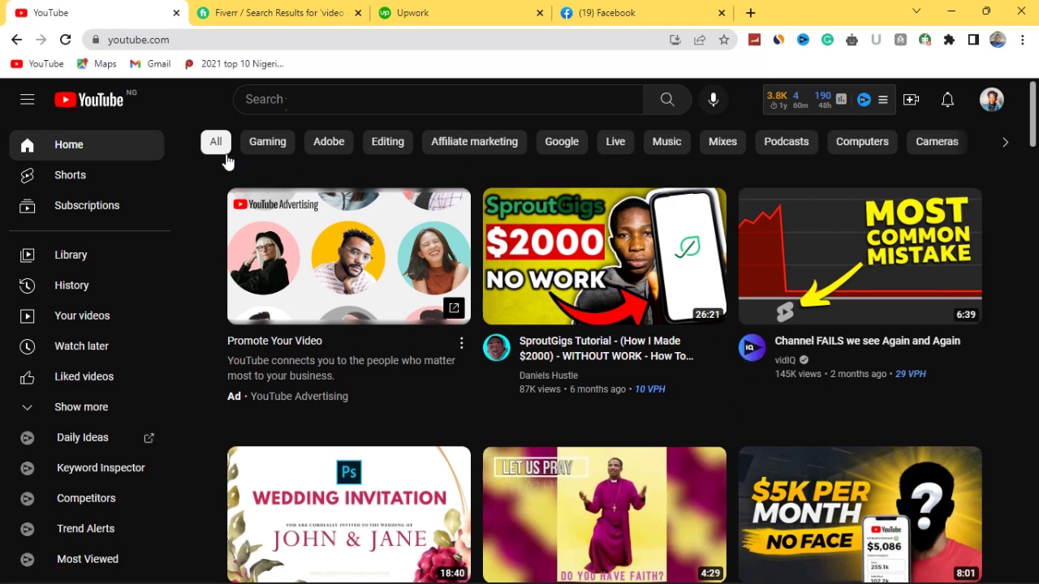
pyautogui.click(283, 100)
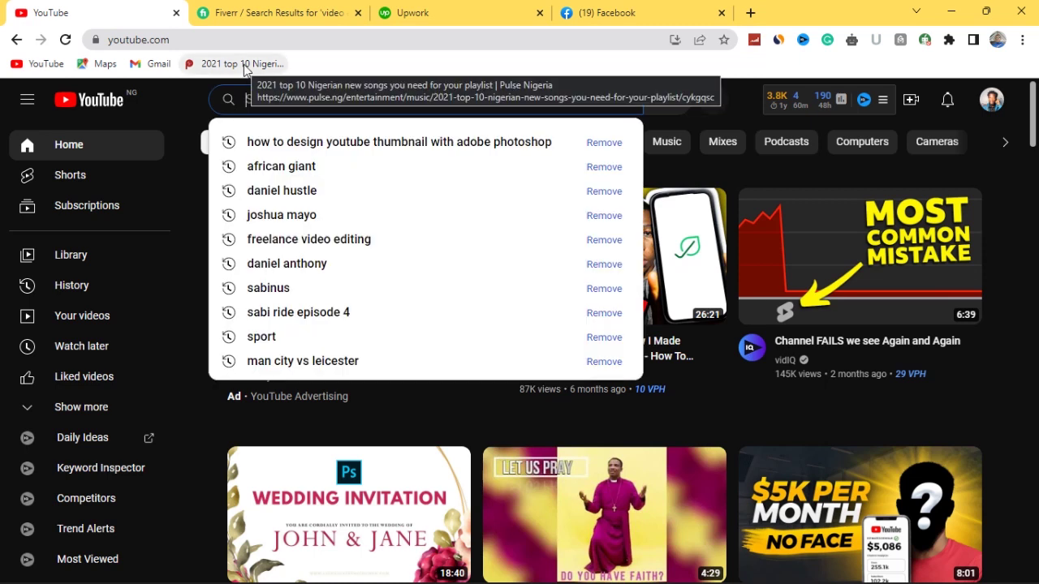
pyautogui.write('zo')
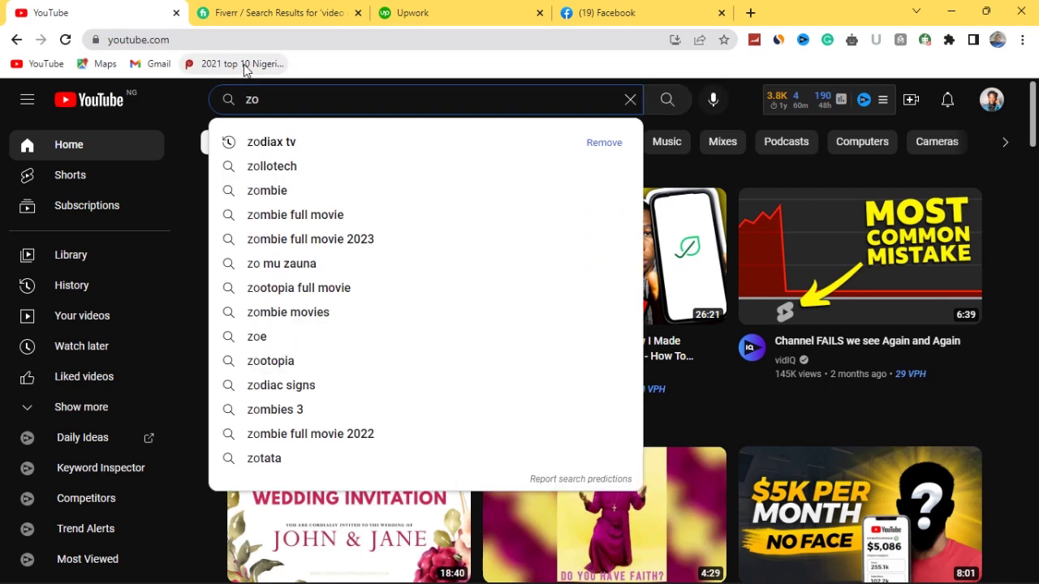
pyautogui.click(287, 143)
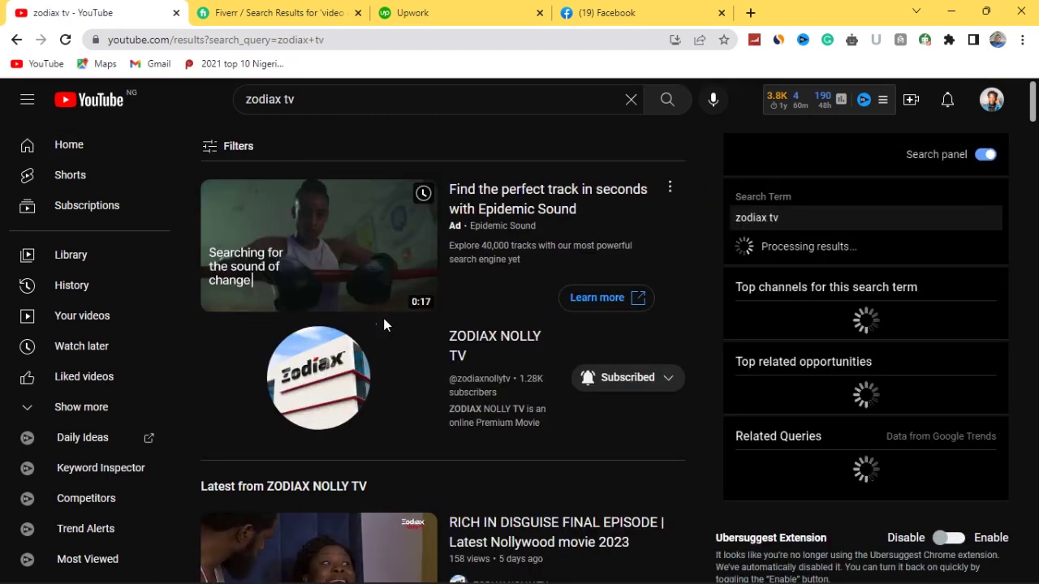
pyautogui.click(489, 337)
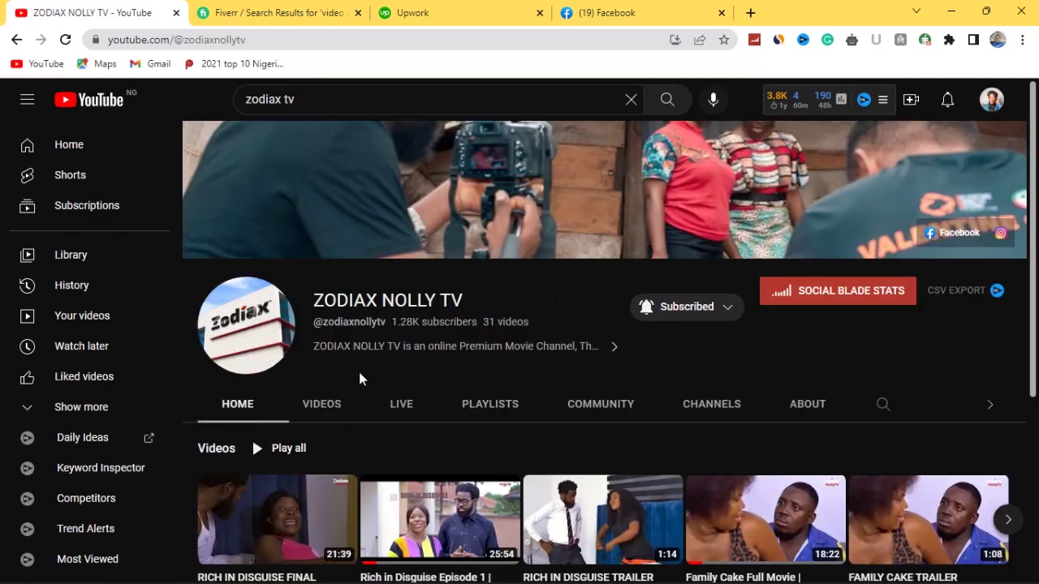
pyautogui.click(309, 410)
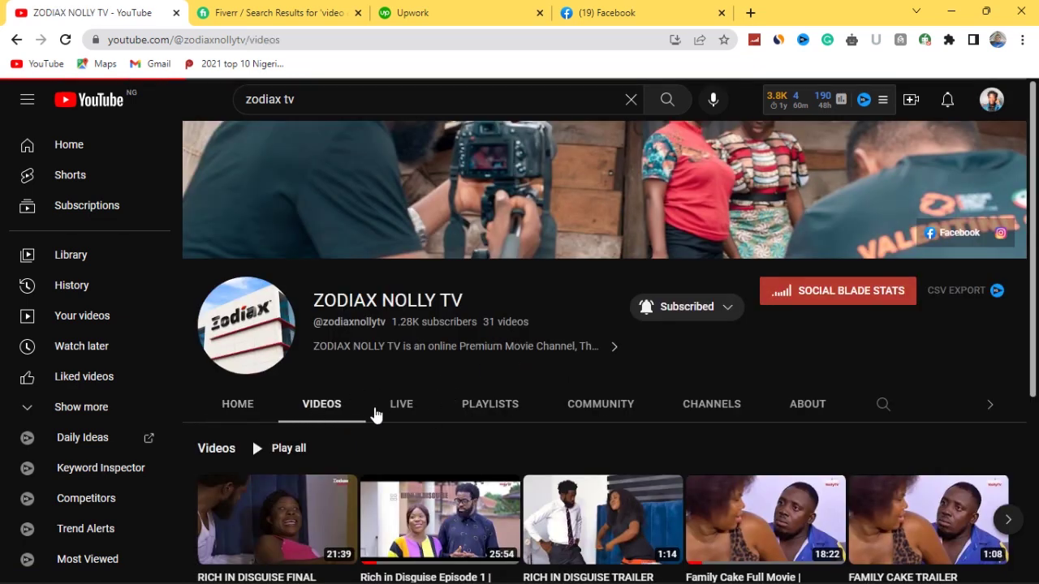
# Step: Look through the ZODIAX NOLLY TV uploads down to the oldest ones, and preview the D' PROMISE movie
pyautogui.scroll(-4, 363, 414)
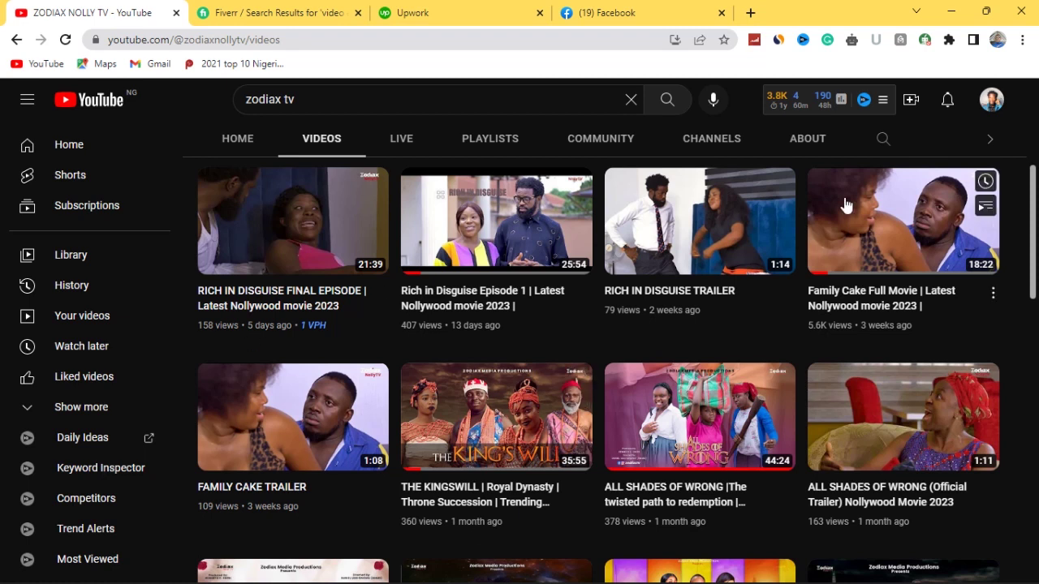
pyautogui.scroll(-1, 679, 493)
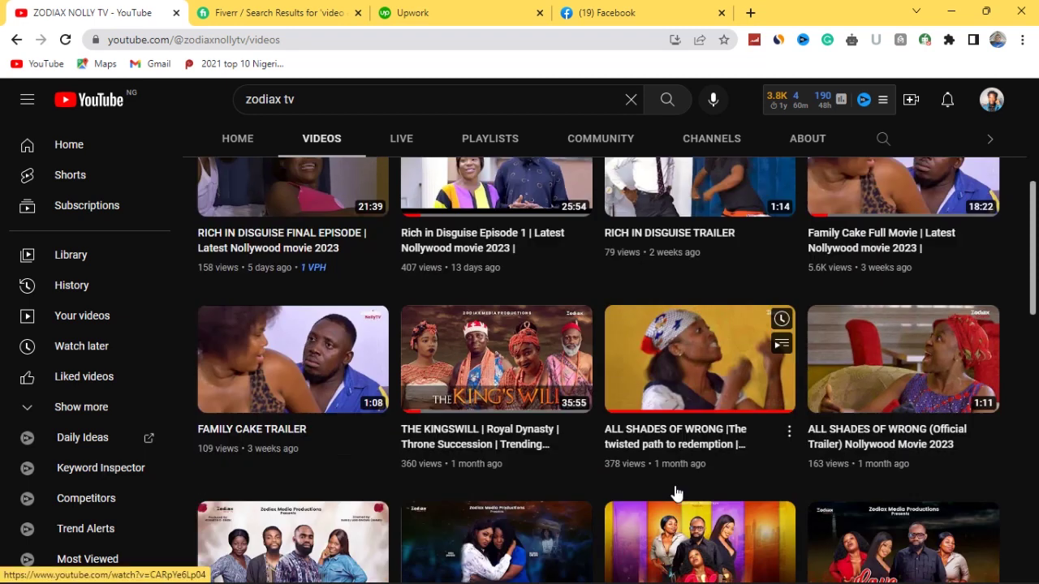
pyautogui.scroll(-6, 657, 467)
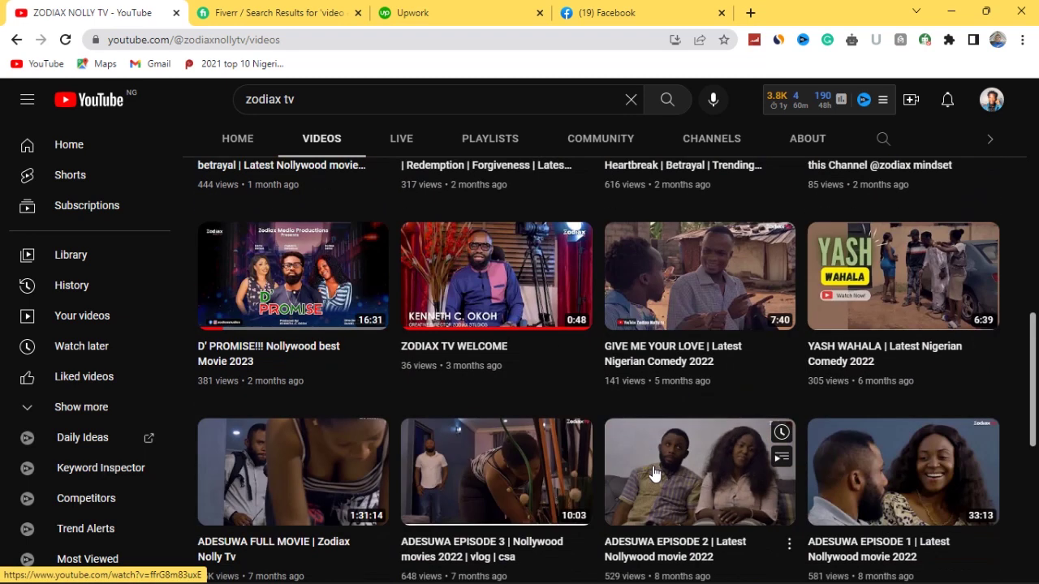
pyautogui.scroll(-9, 611, 536)
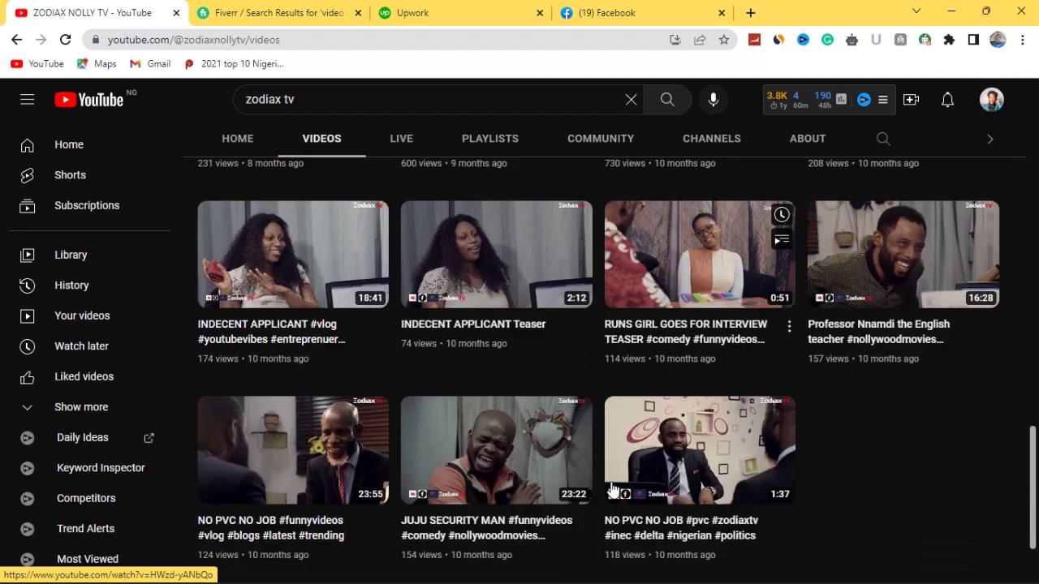
pyautogui.scroll(3, 791, 477)
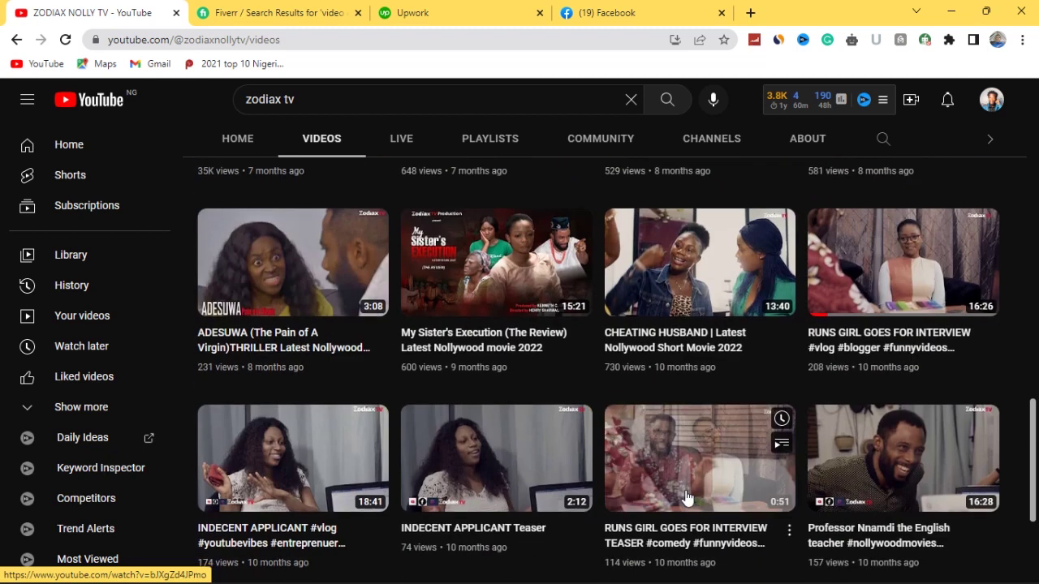
pyautogui.scroll(3, 685, 497)
pyautogui.scroll(3, 678, 485)
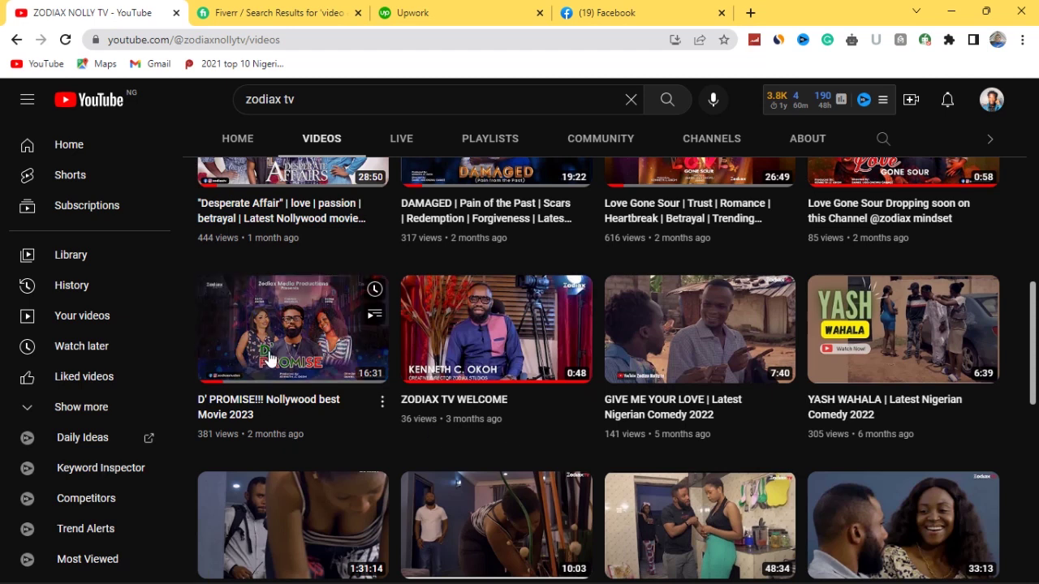
pyautogui.moveTo(301, 332)
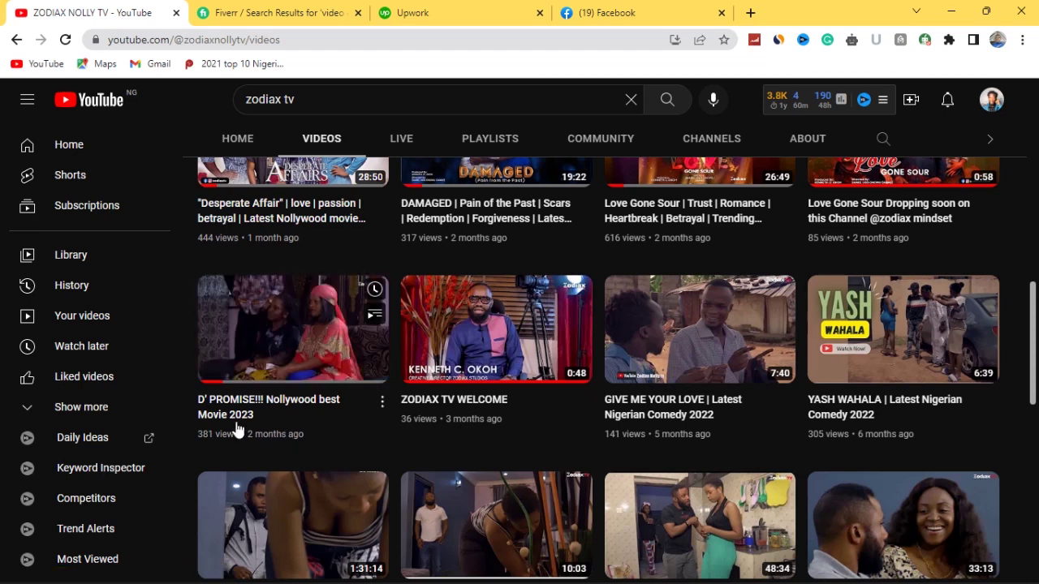
# Step: Open the account owner's profile on Facebook and look through the videos posted there
pyautogui.click(617, 13)
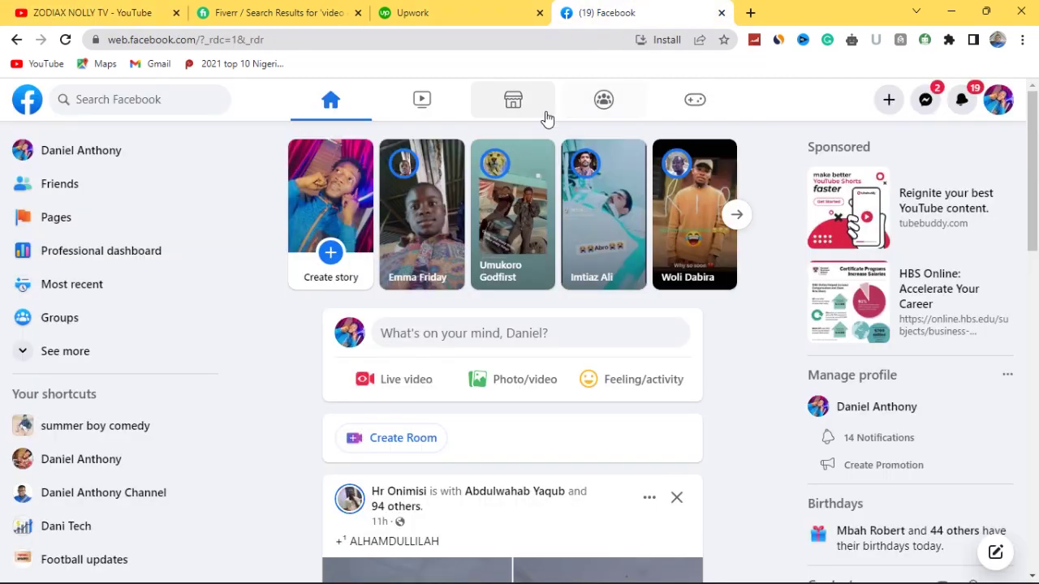
pyautogui.click(81, 150)
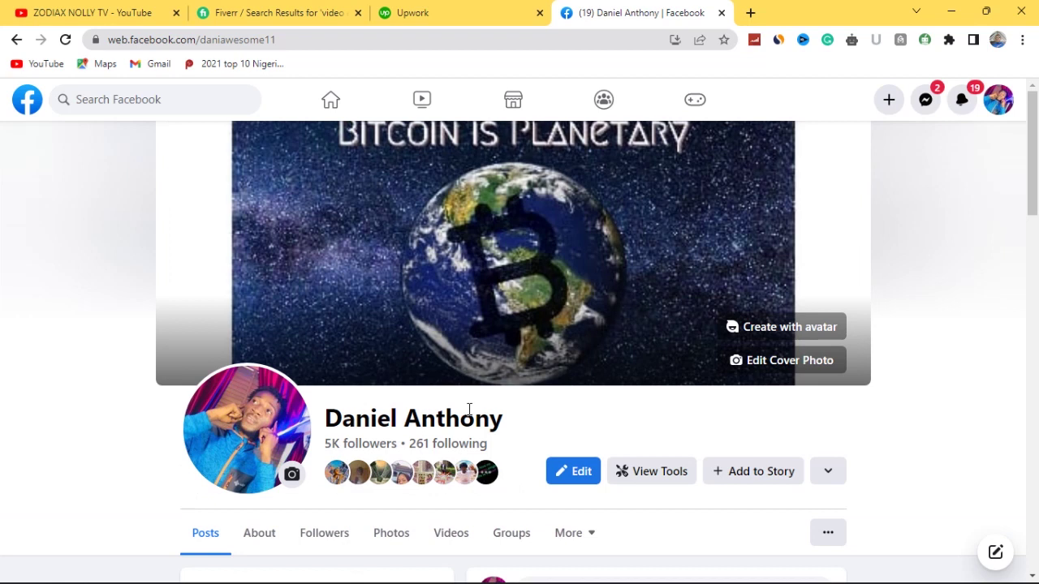
pyautogui.scroll(-2, 462, 409)
pyautogui.click(452, 384)
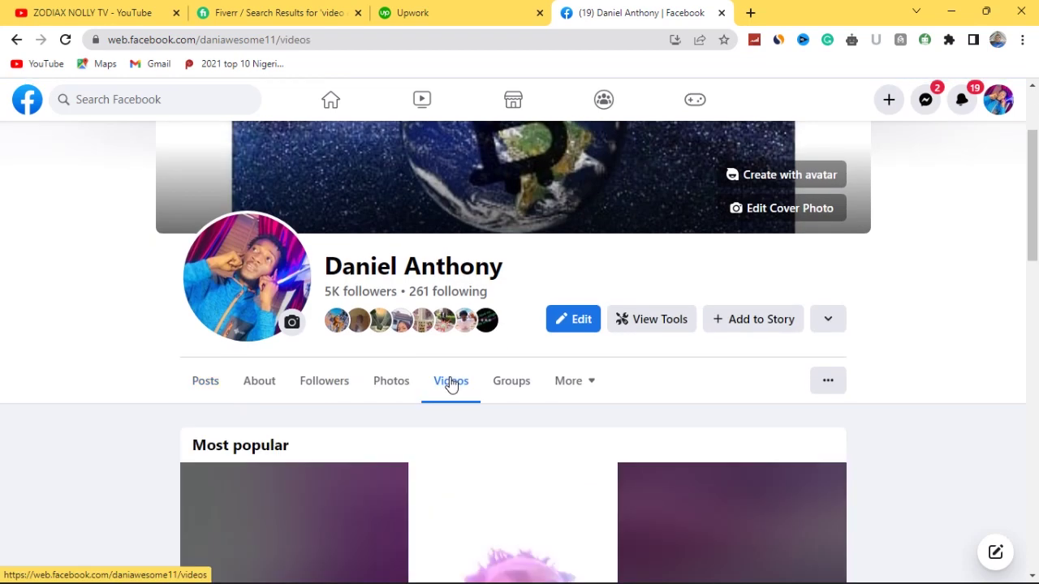
pyautogui.scroll(-10, 456, 353)
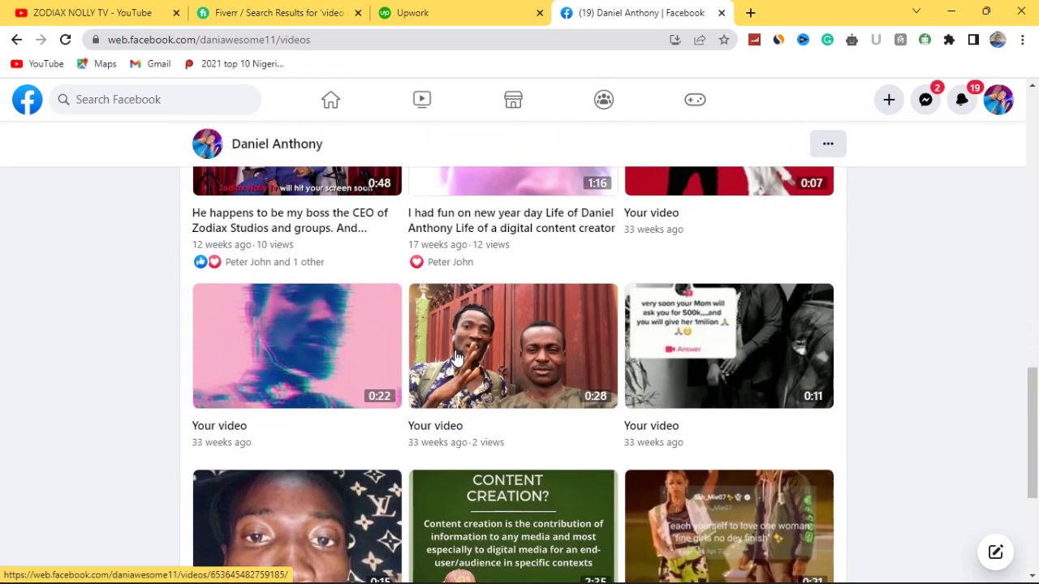
pyautogui.scroll(-3, 457, 361)
pyautogui.scroll(8, 458, 365)
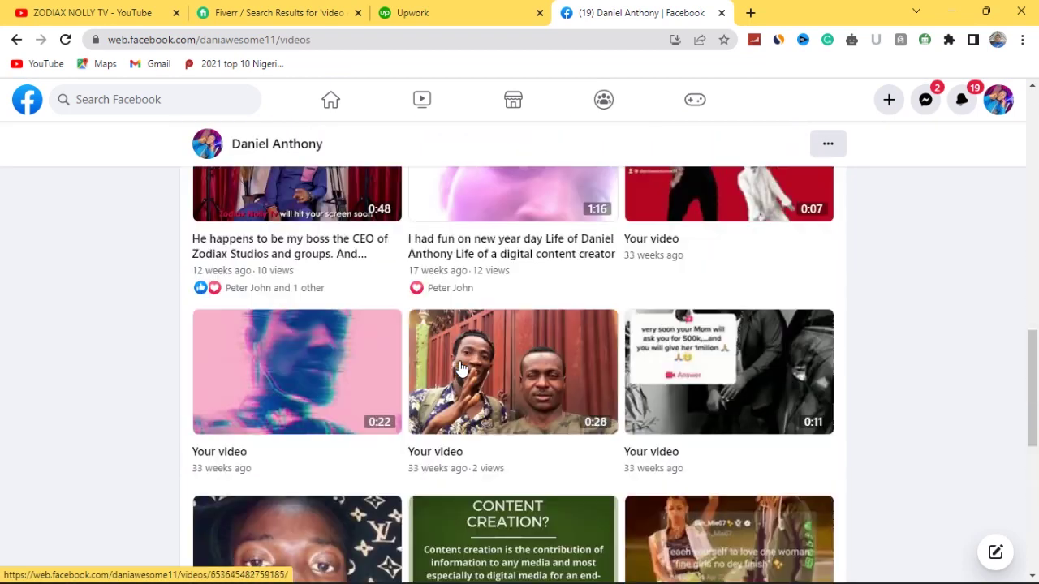
pyautogui.scroll(5, 459, 365)
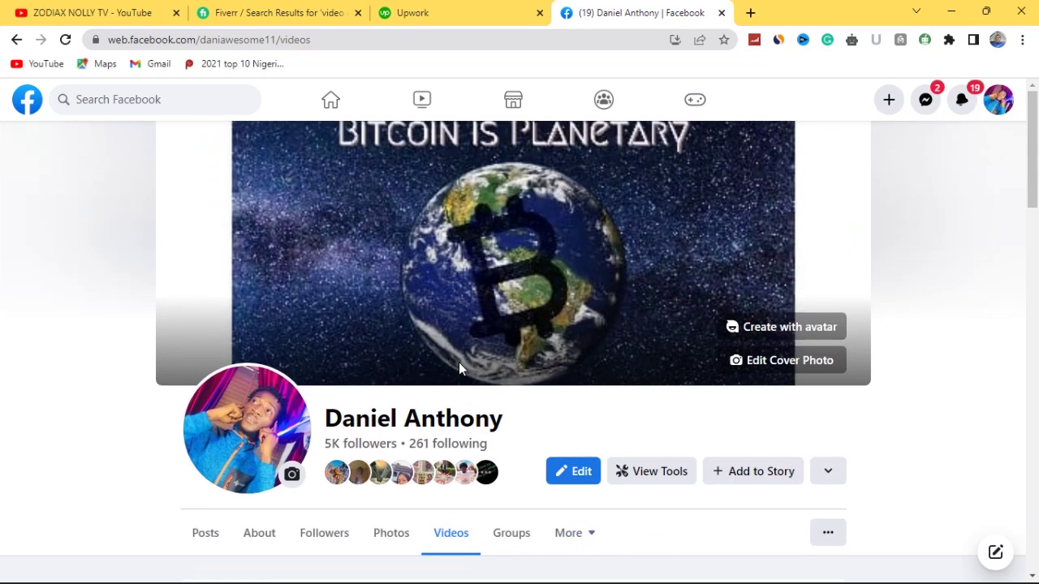
# Step: Browse the Facebook profile's photos and view the picture of the rascal role and the one after it
pyautogui.click(400, 538)
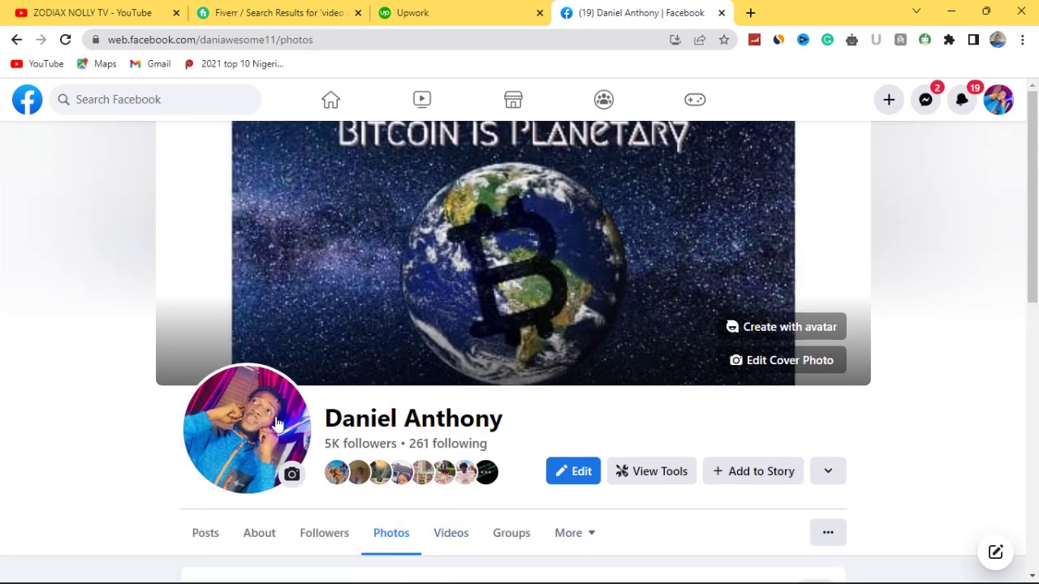
pyautogui.scroll(-5, 410, 476)
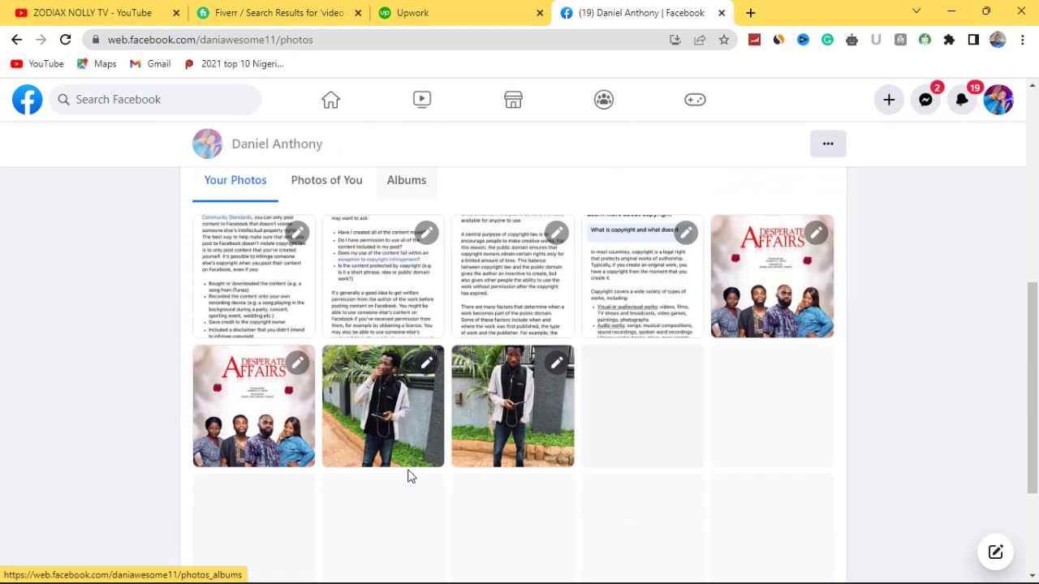
pyautogui.scroll(-10, 410, 477)
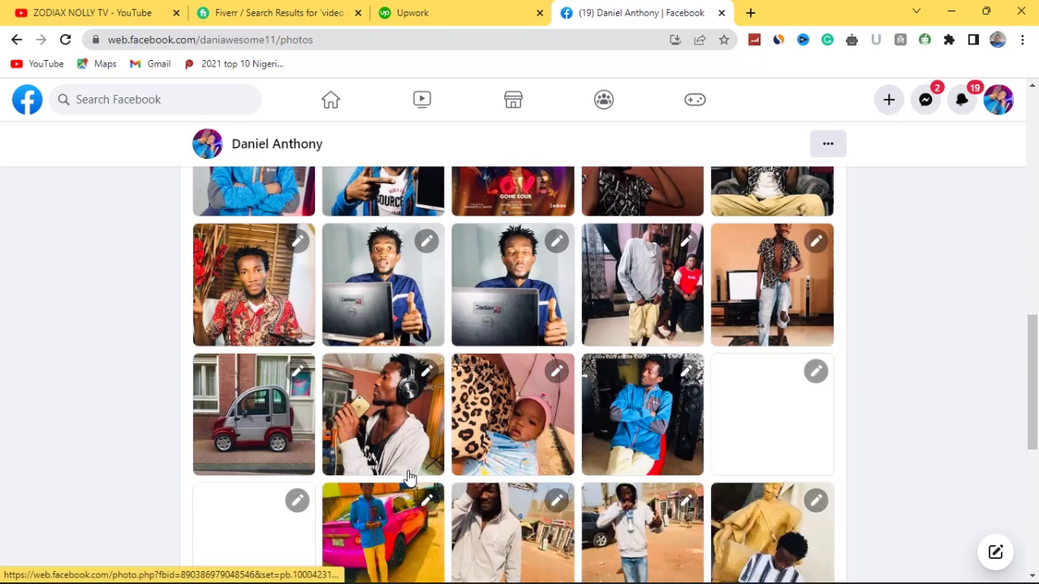
pyautogui.scroll(-3, 410, 479)
pyautogui.scroll(5, 410, 487)
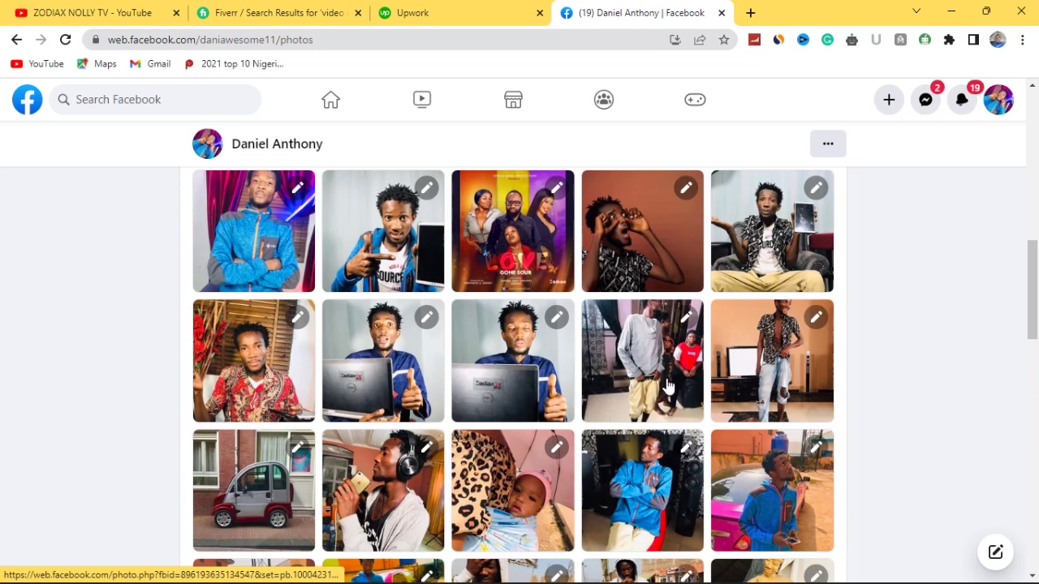
pyautogui.click(640, 358)
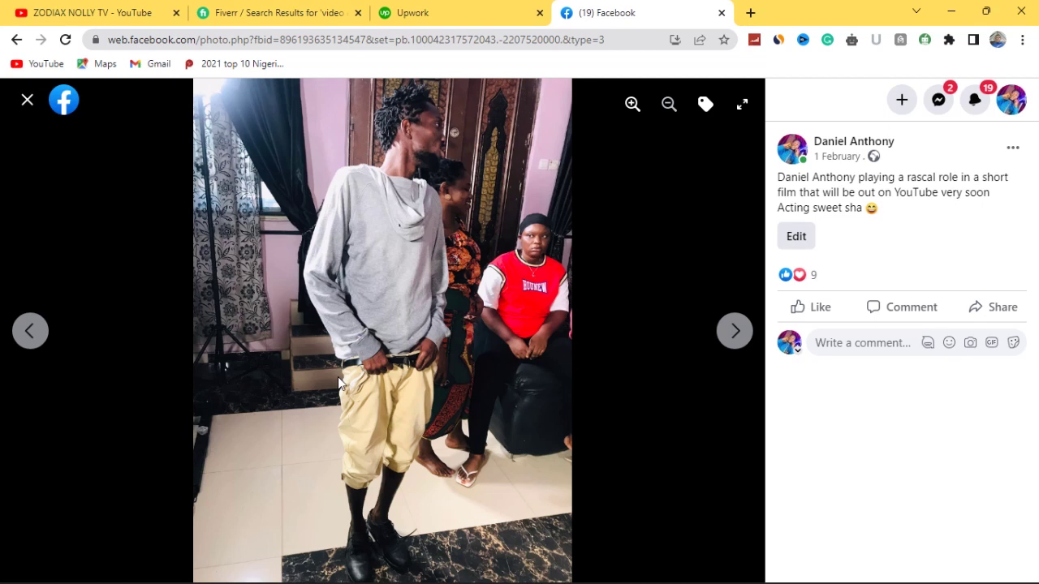
pyautogui.click(735, 332)
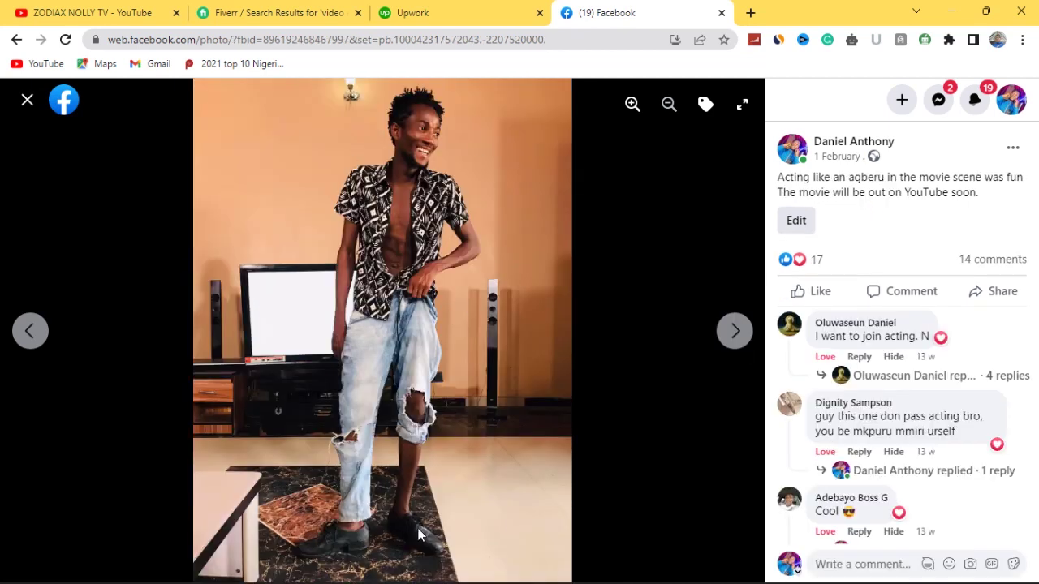
# Step: Return to the ZODIAX NOLLY TV videos on YouTube, glancing back at the Facebook acting photo, and preview the D' PROMISE movie
pyautogui.click(89, 13)
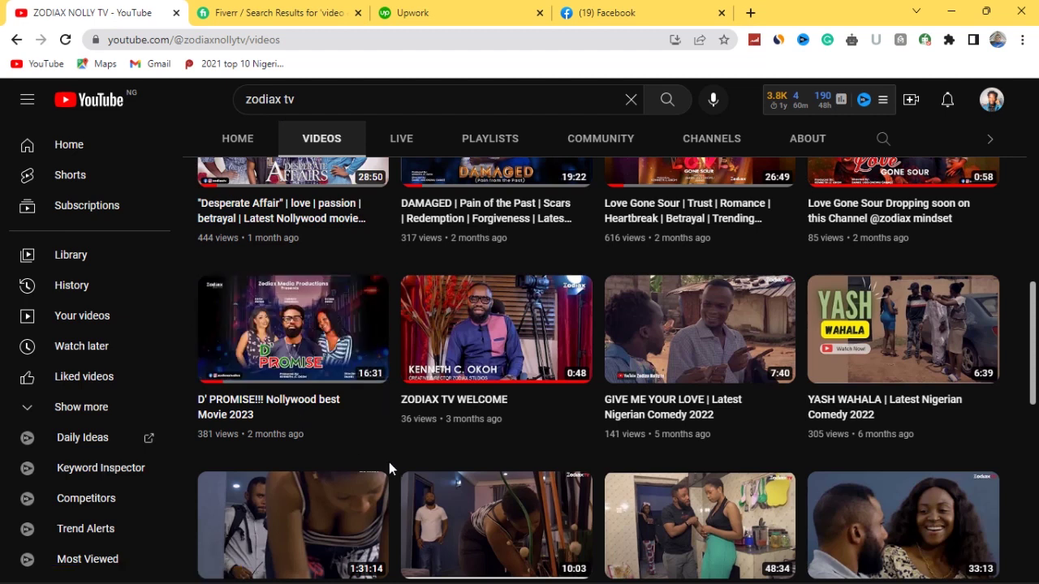
pyautogui.click(625, 13)
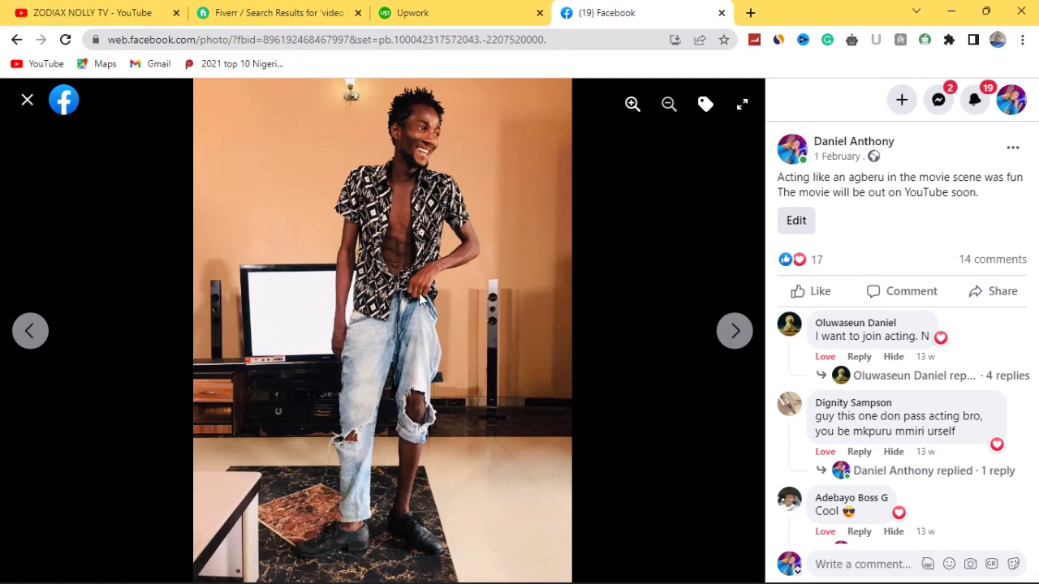
pyautogui.click(105, 13)
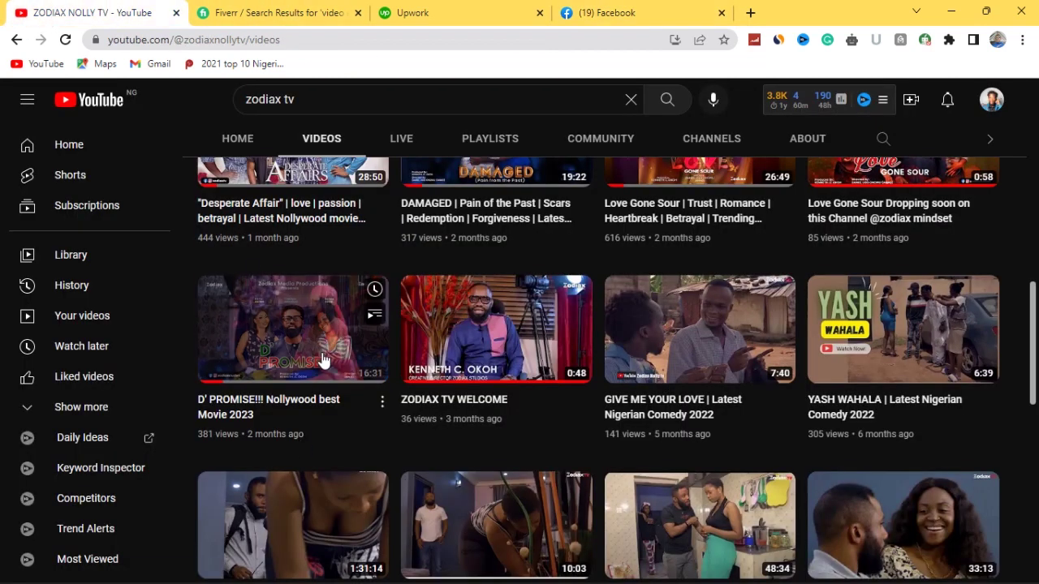
pyautogui.moveTo(322, 360)
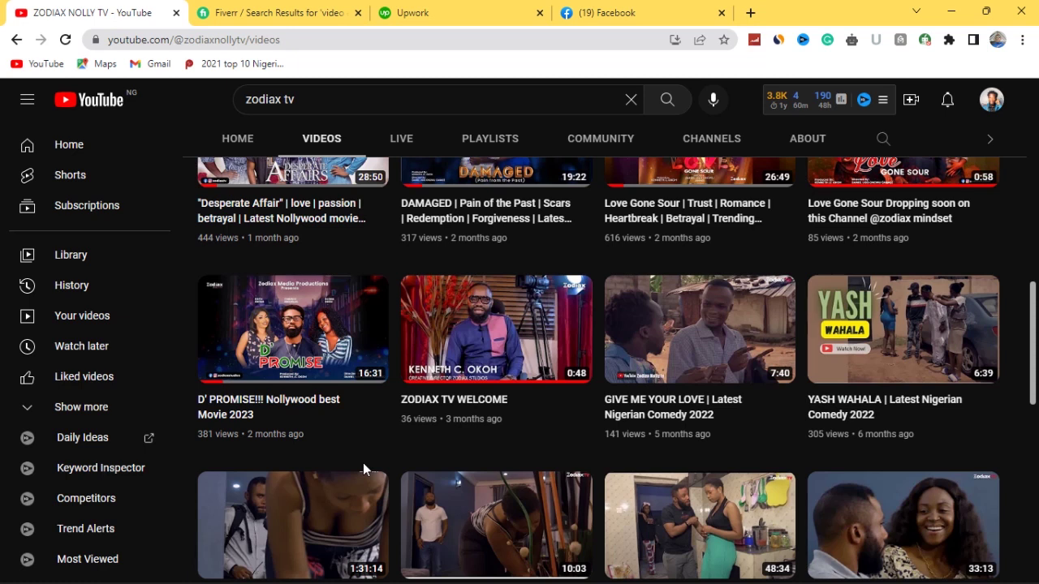
pyautogui.moveTo(361, 437)
# Step: Examine the newer ZODIAX NOLLY TV movies and trailers back up to the latest uploads, and preview THE KINGSWILL
pyautogui.scroll(4, 393, 440)
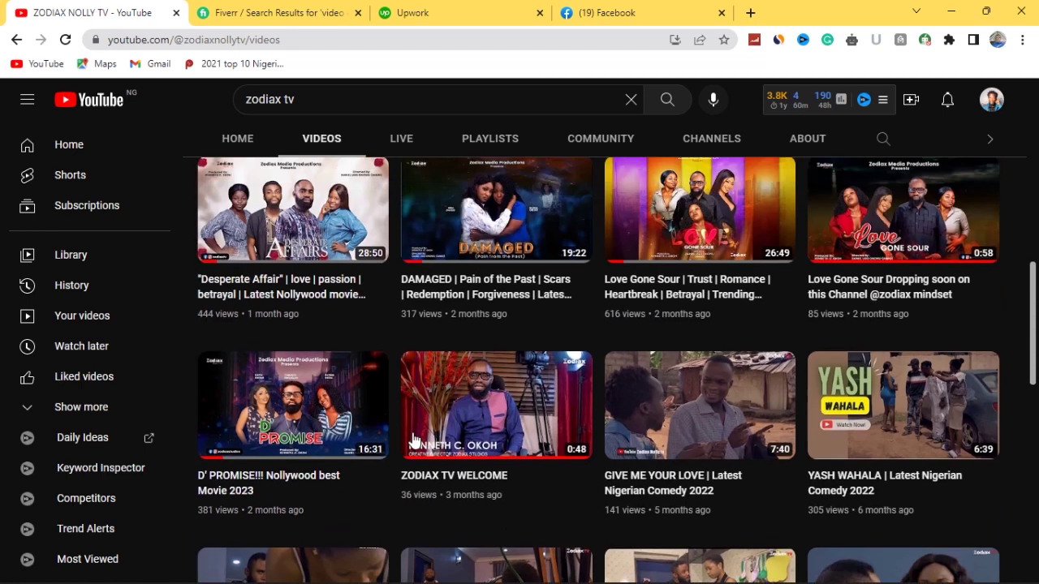
pyautogui.scroll(4, 464, 325)
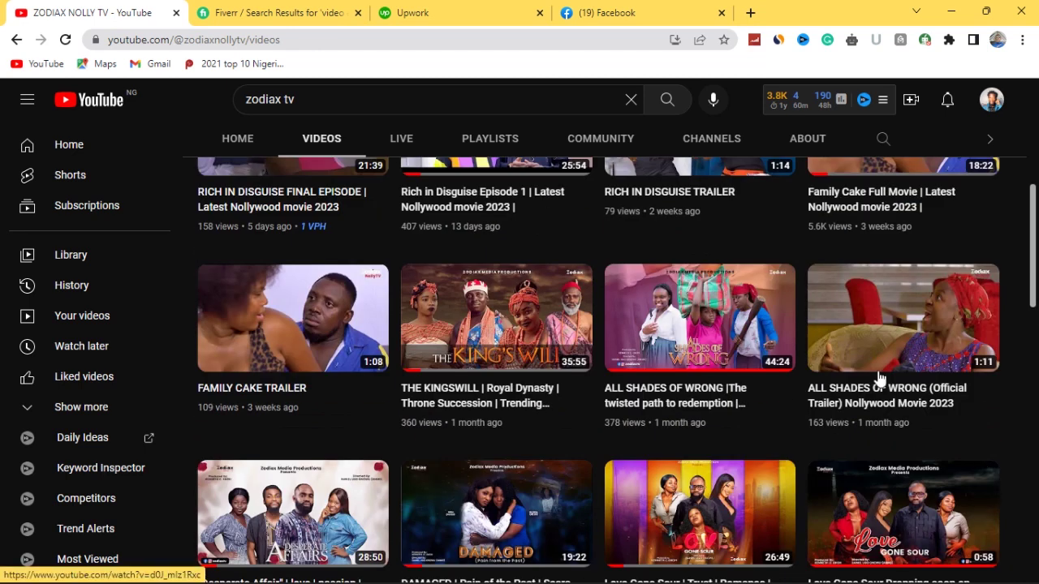
pyautogui.scroll(-2, 771, 424)
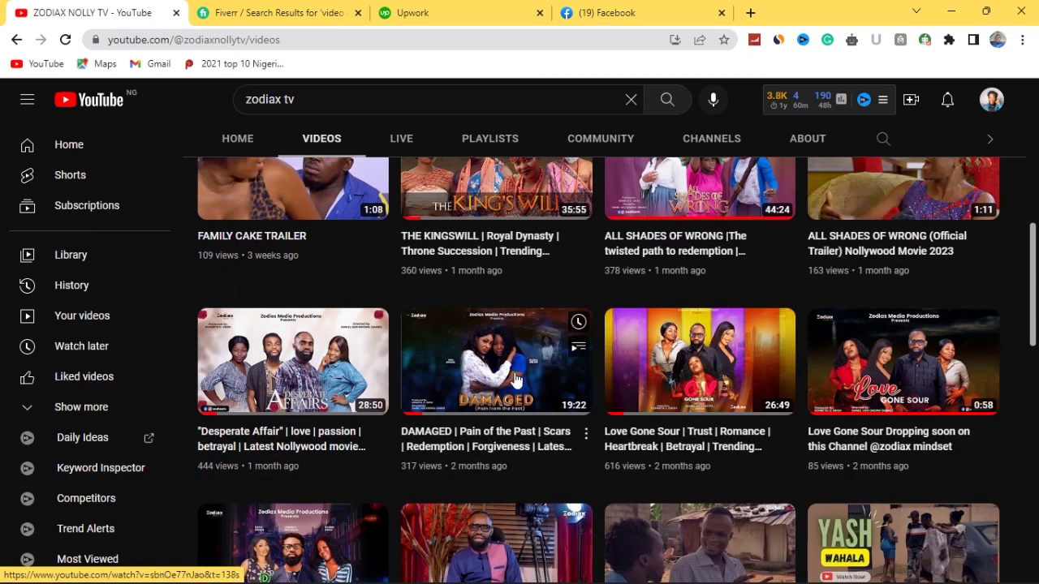
pyautogui.moveTo(287, 357)
pyautogui.scroll(1, 731, 325)
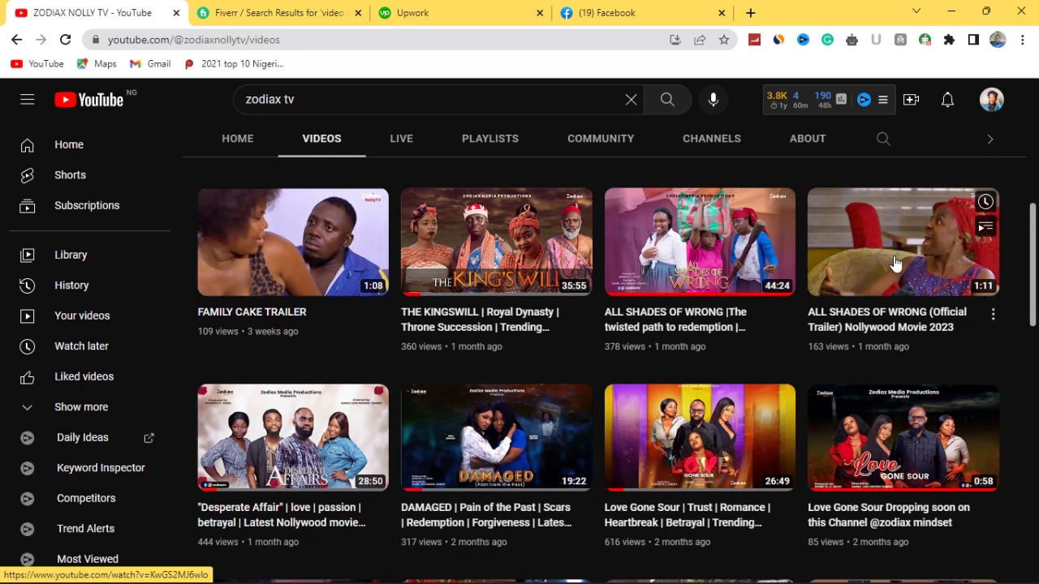
pyautogui.scroll(3, 684, 303)
pyautogui.moveTo(540, 475)
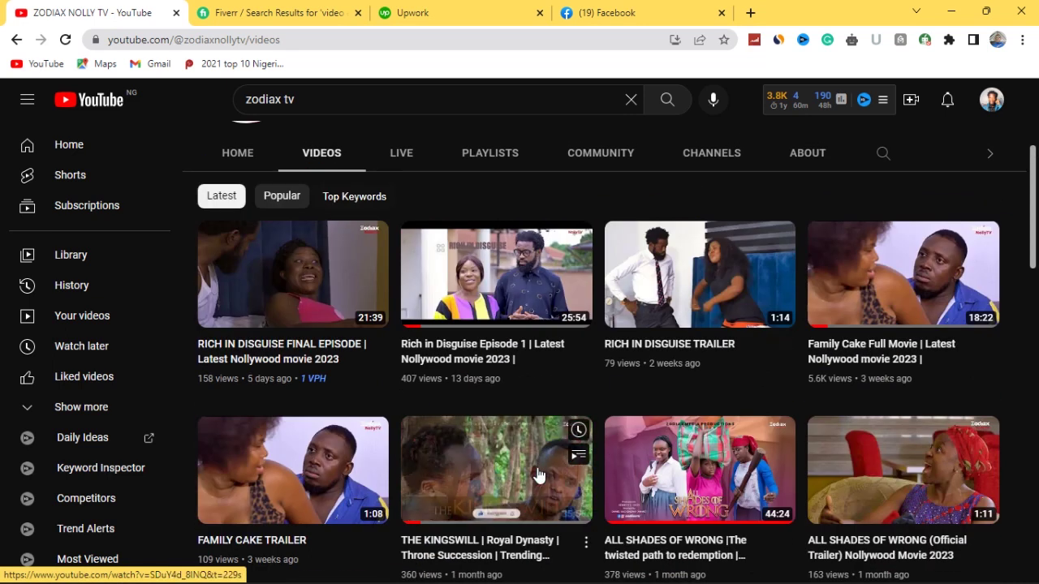
# Step: Look over the latest ZODIAX NOLLY TV uploads and preview the RICH IN DISGUISE final episode
pyautogui.scroll(-2, 560, 442)
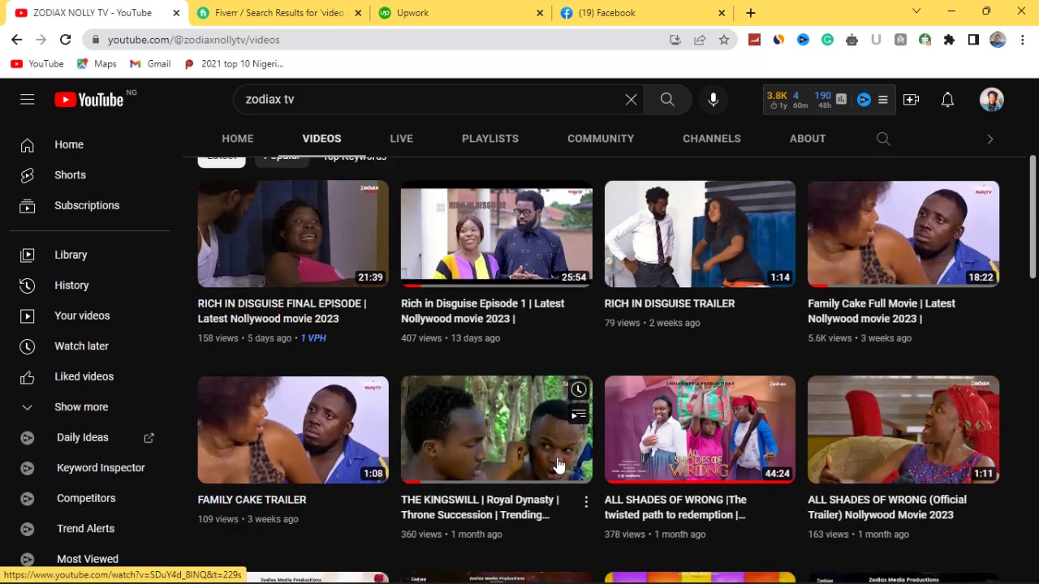
pyautogui.scroll(4, 349, 354)
pyautogui.moveTo(792, 520)
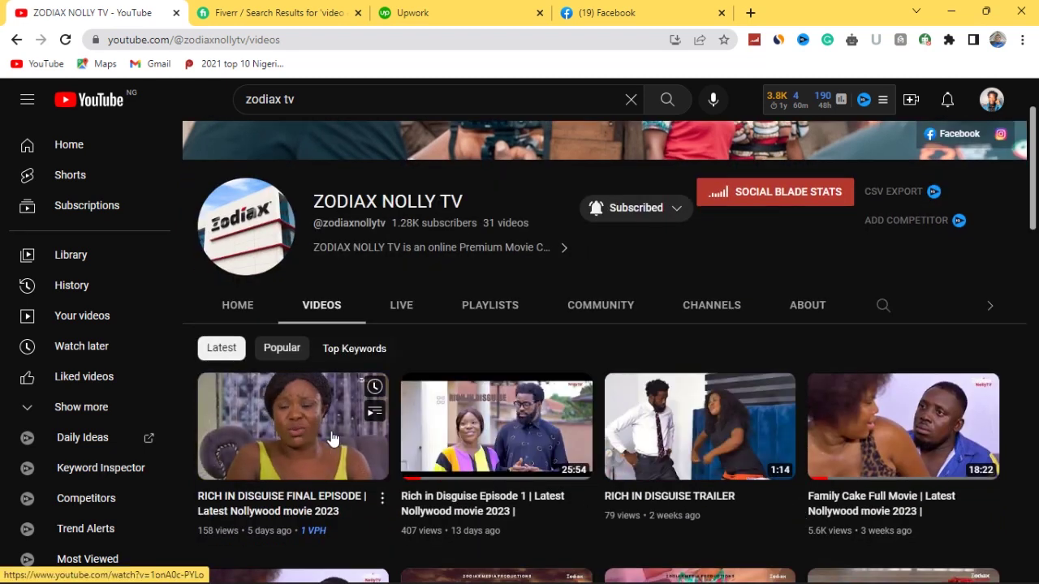
pyautogui.scroll(1, 406, 442)
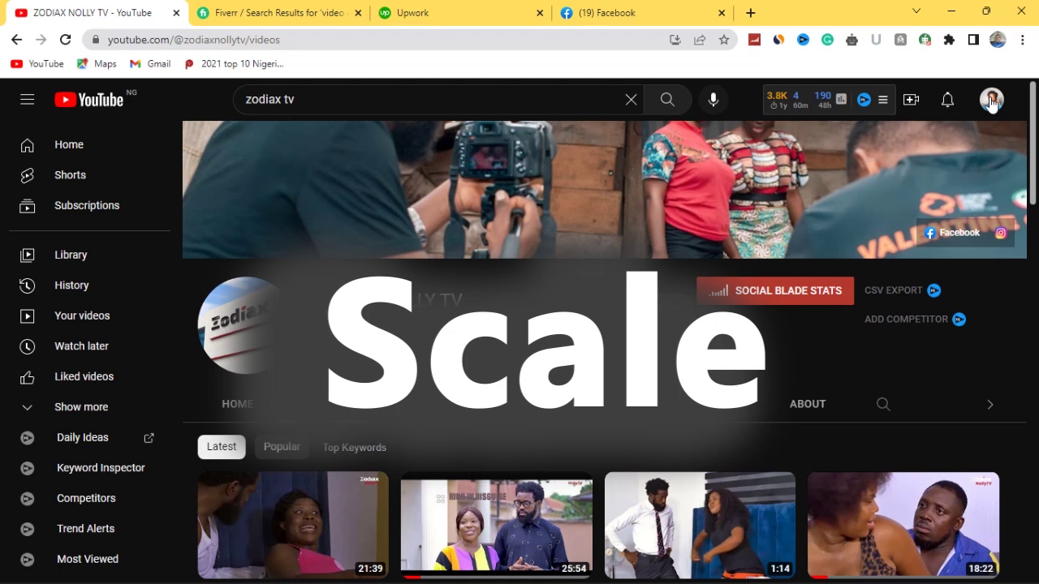
# Step: Open the account owner's own YouTube channel and browse the latest uploads on its videos page
pyautogui.click(990, 100)
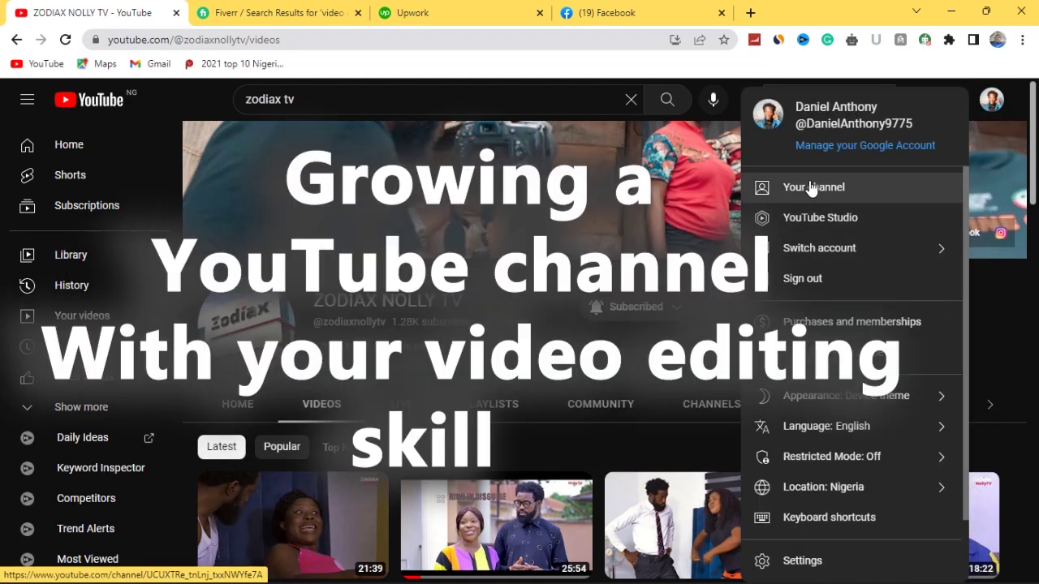
pyautogui.click(808, 185)
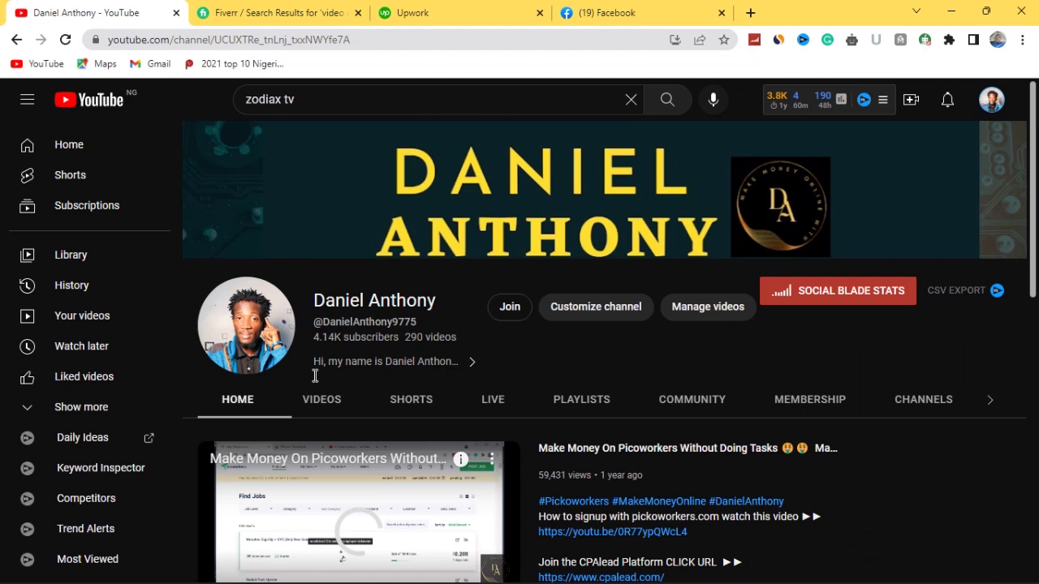
pyautogui.click(312, 401)
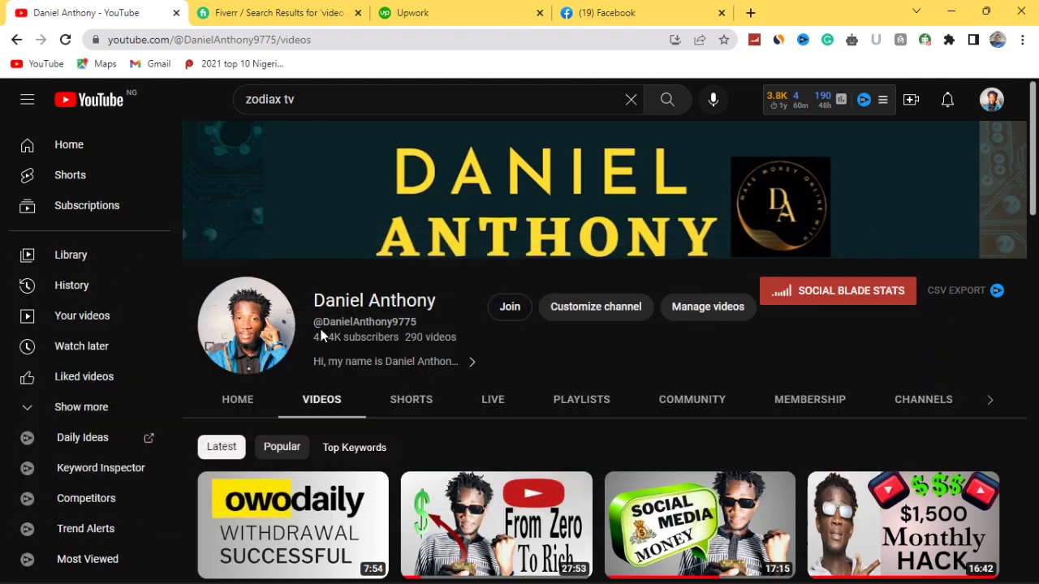
pyautogui.scroll(-5, 471, 371)
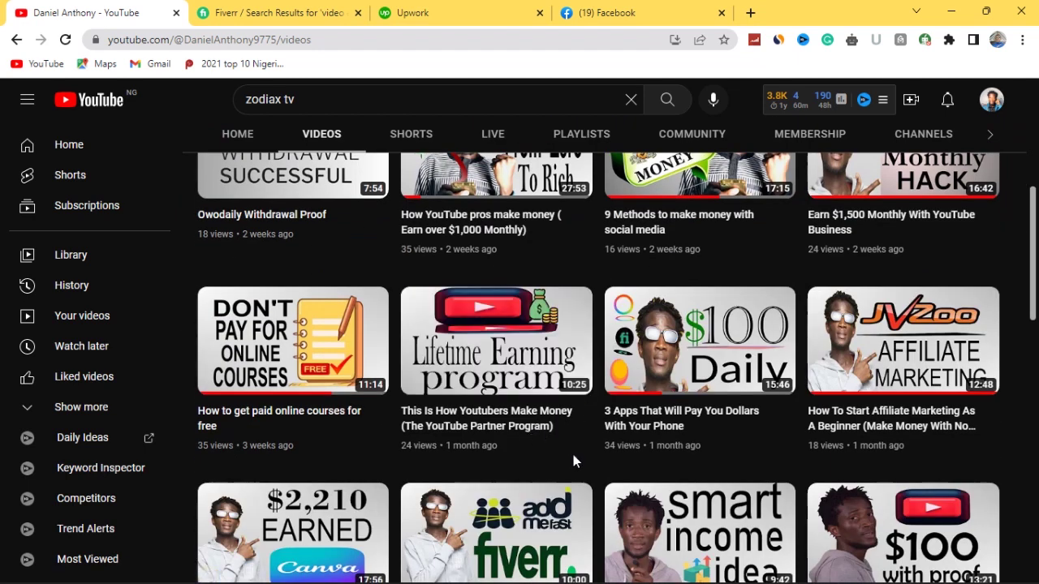
pyautogui.scroll(5, 573, 456)
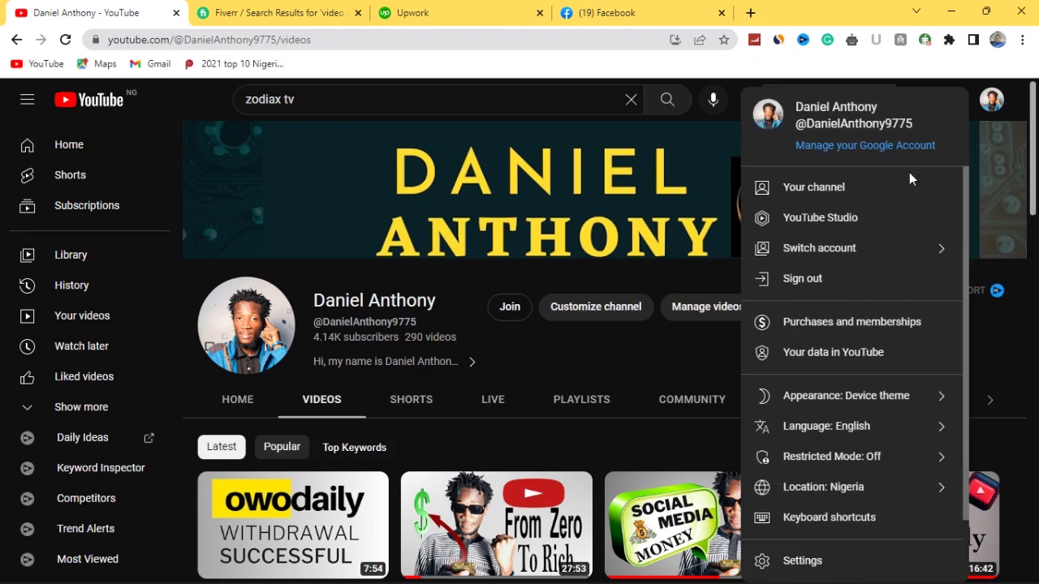
# Step: Open YouTube Studio for the channel and look through the list of published videos in its content
pyautogui.click(876, 218)
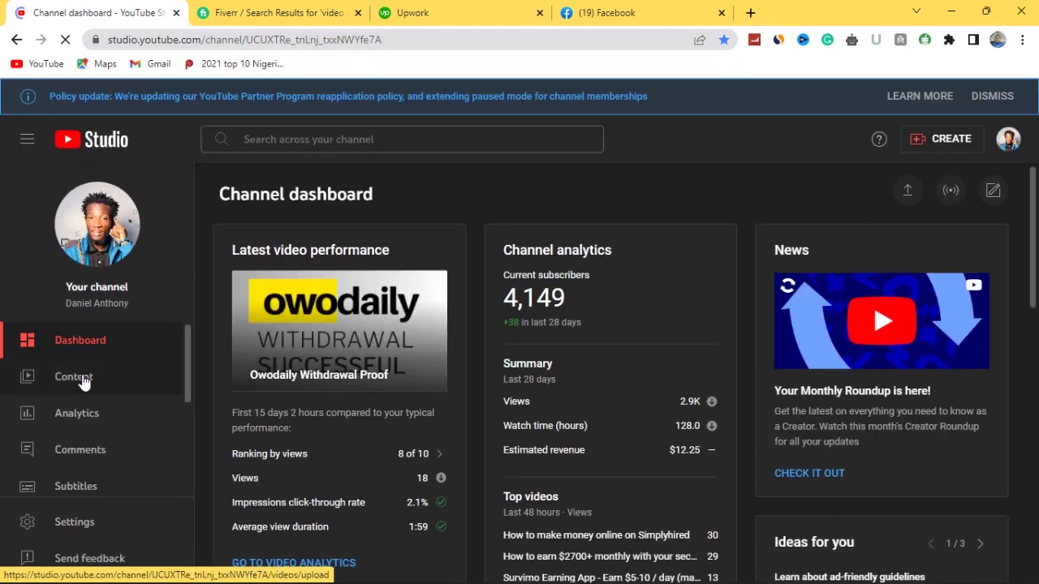
pyautogui.click(81, 383)
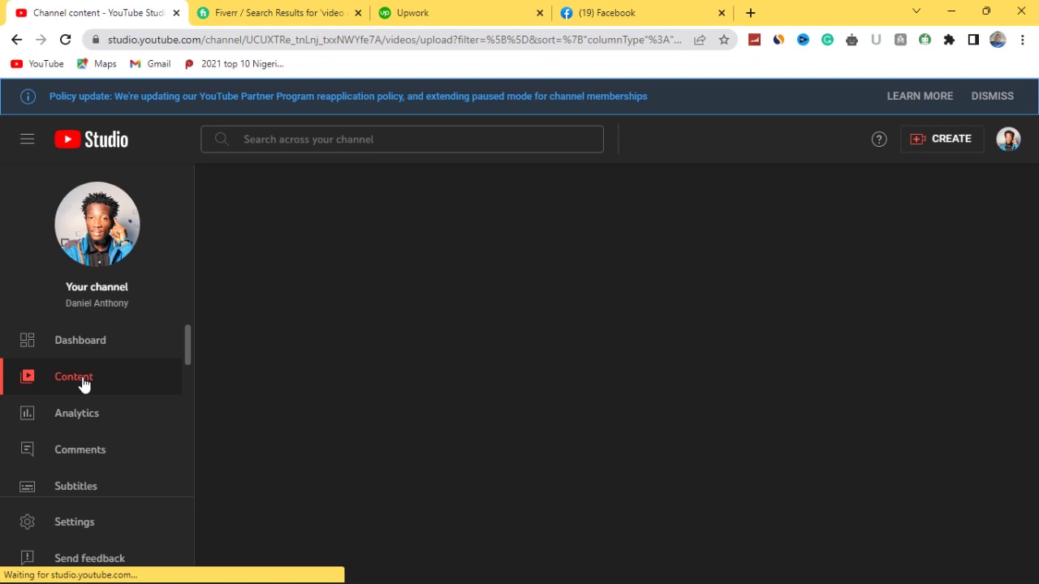
pyautogui.scroll(-5, 532, 381)
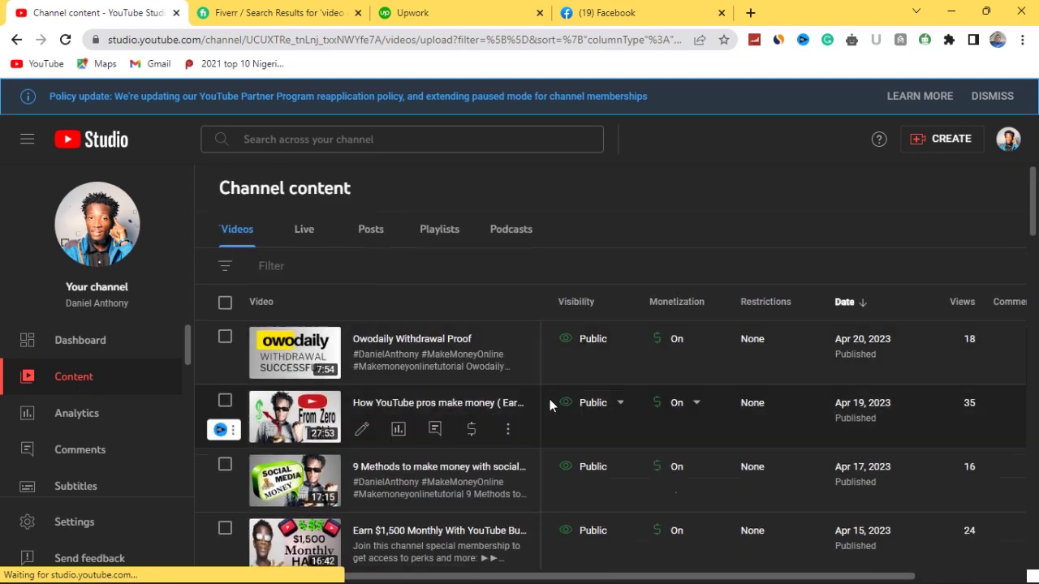
pyautogui.scroll(-12, 548, 413)
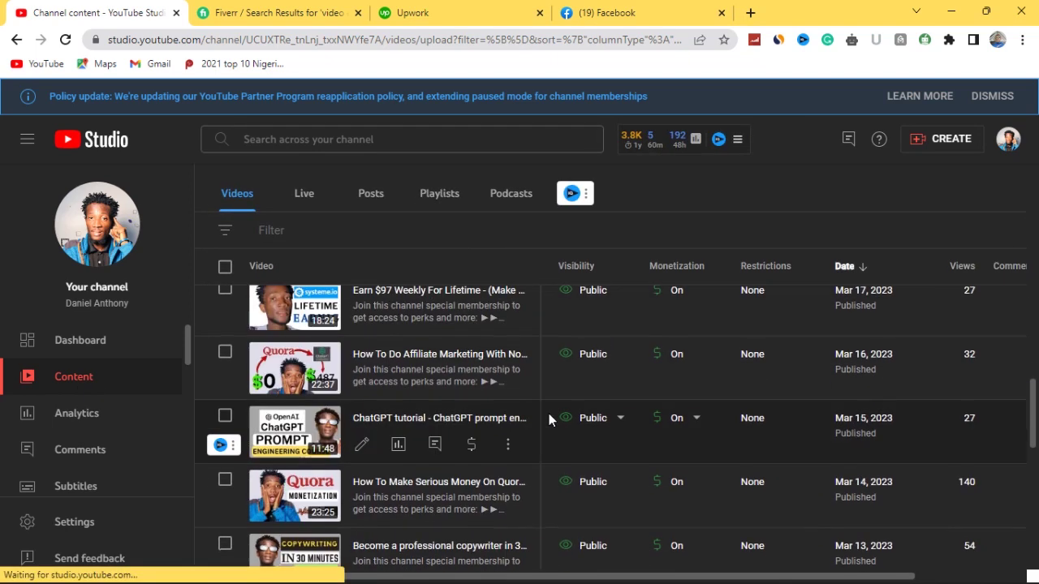
pyautogui.scroll(9, 545, 441)
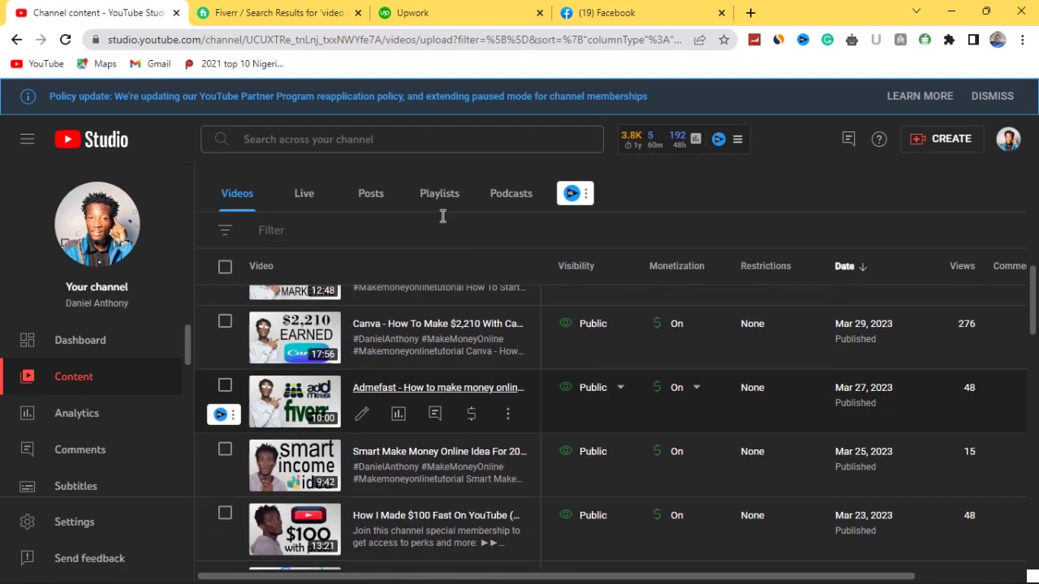
# Step: Search the channel for "pic" and open the analytics of the Make Money On Picoworkers video published May 9, 2021
pyautogui.click(335, 141)
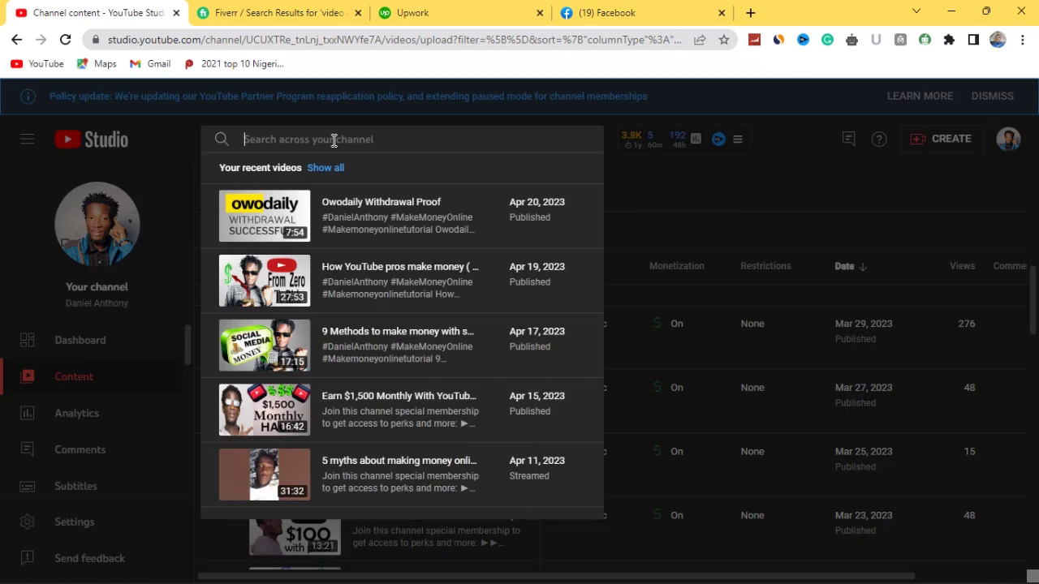
pyautogui.write('pic')
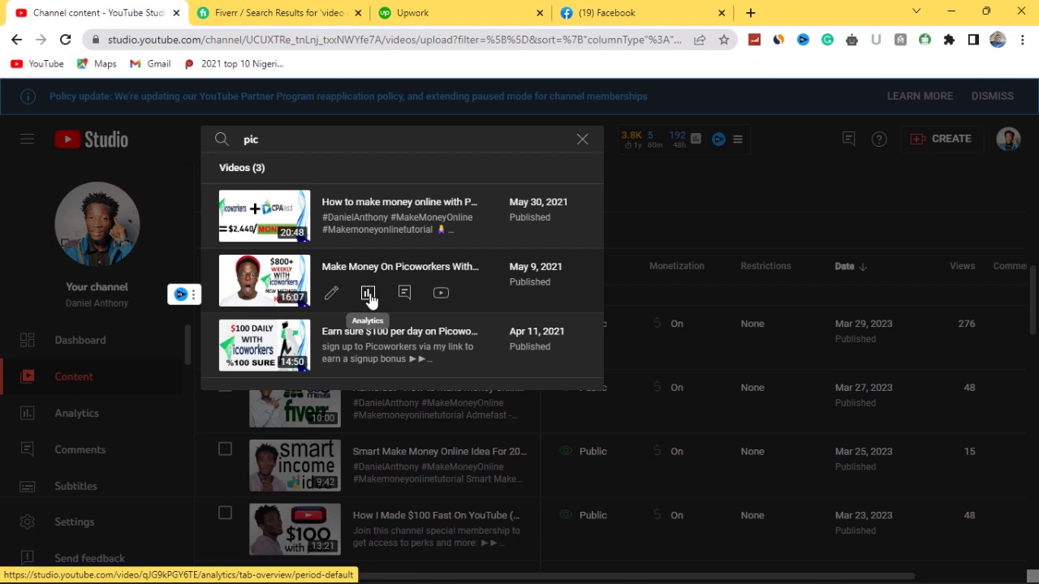
pyautogui.click(369, 298)
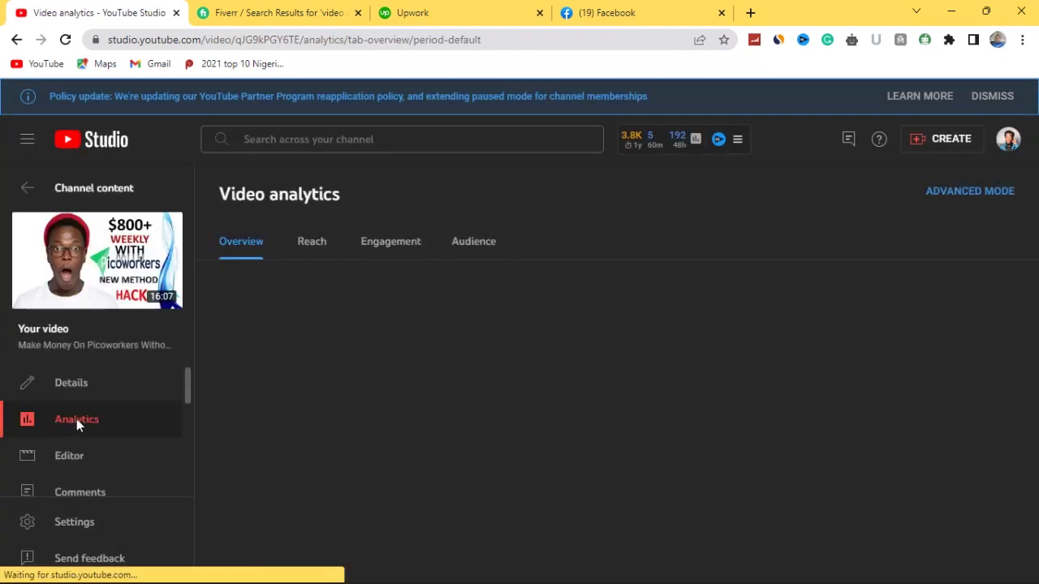
# Step: Examine the Picoworkers video's views, watch time, subscribers, estimated revenue and audience retention, and return to the channel content
pyautogui.moveTo(268, 412)
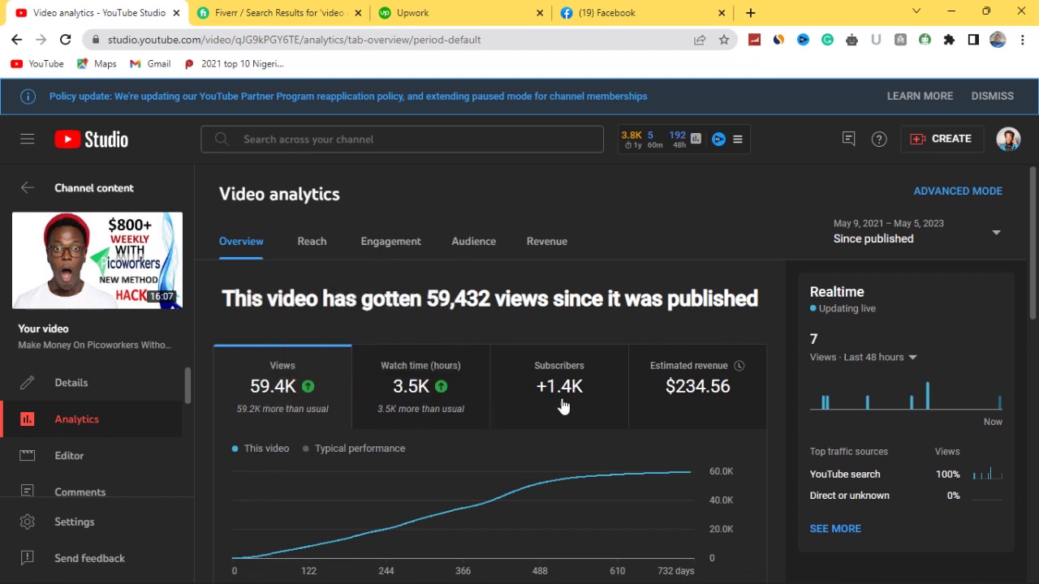
pyautogui.moveTo(399, 389)
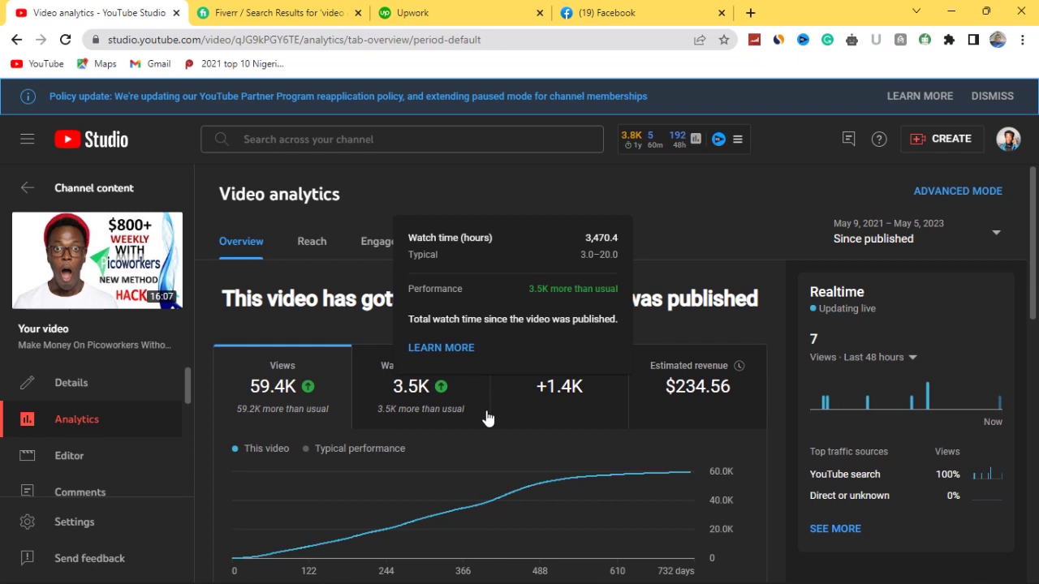
pyautogui.moveTo(556, 401)
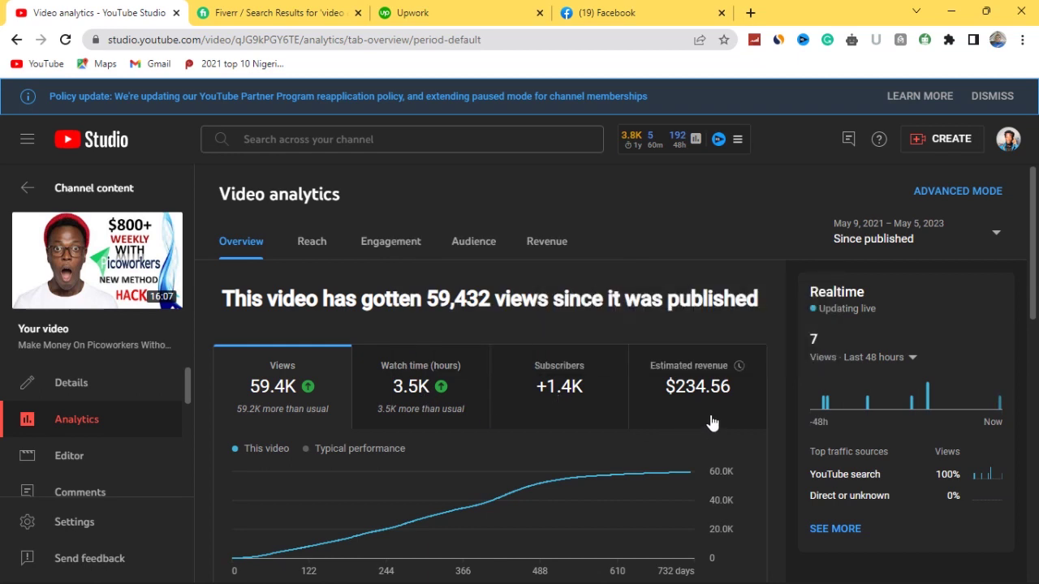
pyautogui.moveTo(685, 397)
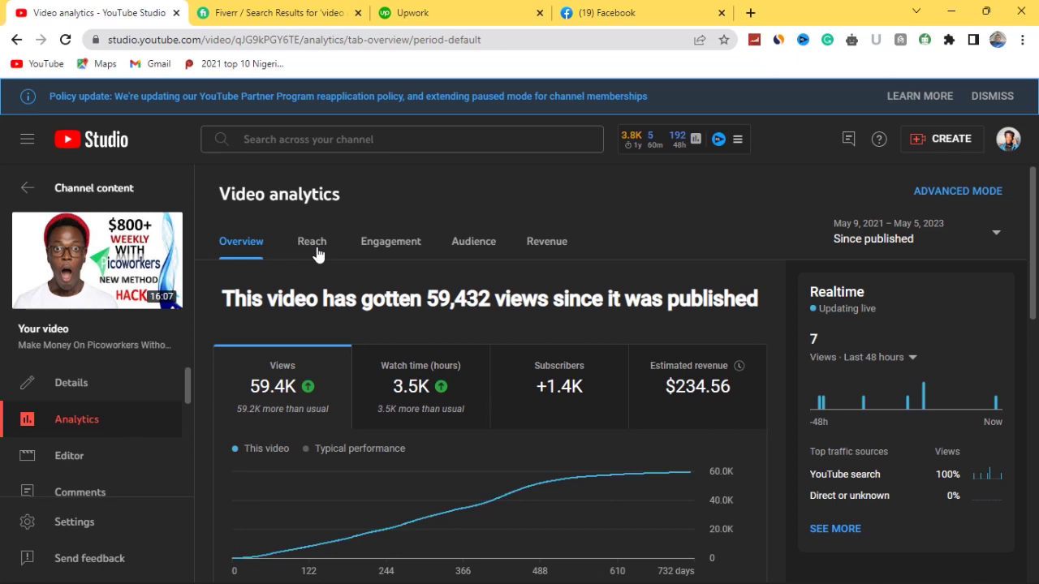
pyautogui.scroll(-5, 350, 341)
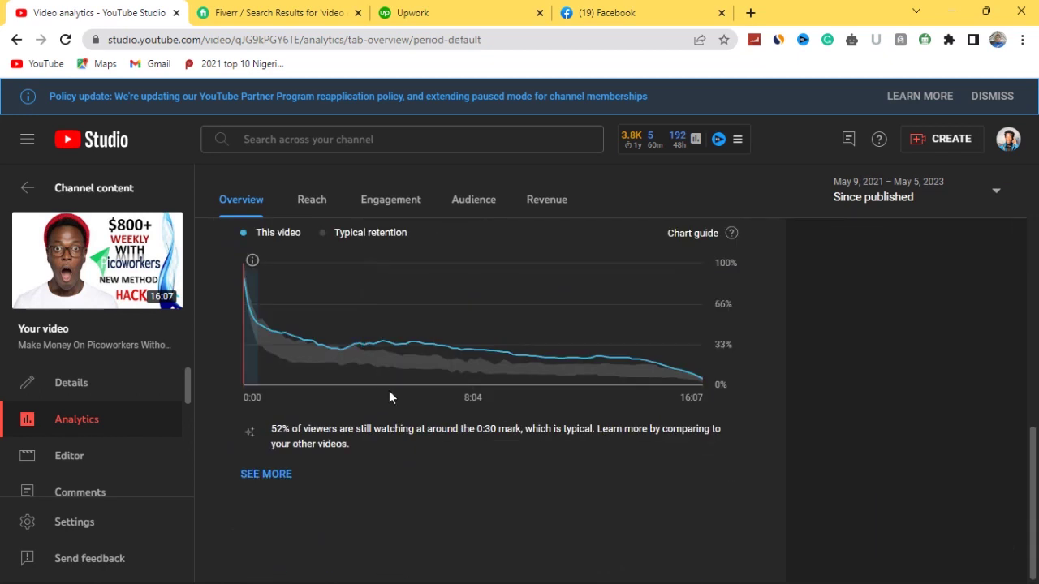
pyautogui.moveTo(457, 383)
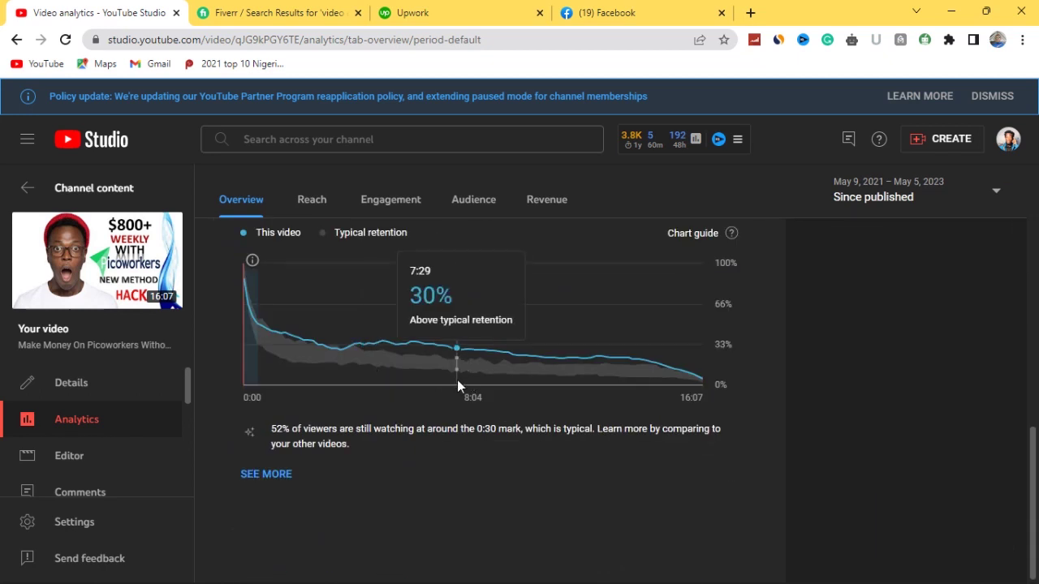
pyautogui.scroll(5, 457, 379)
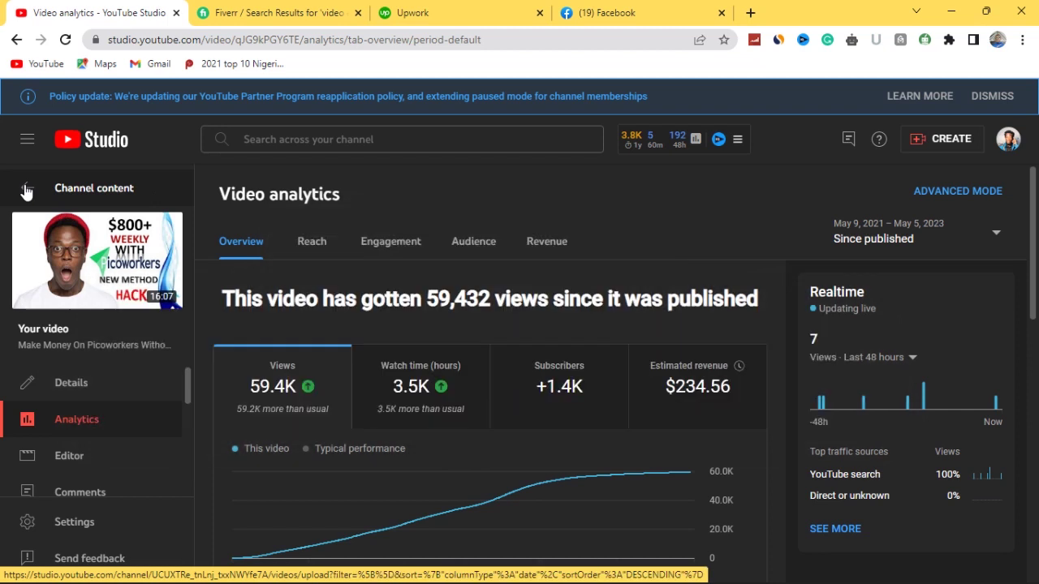
pyautogui.click(26, 189)
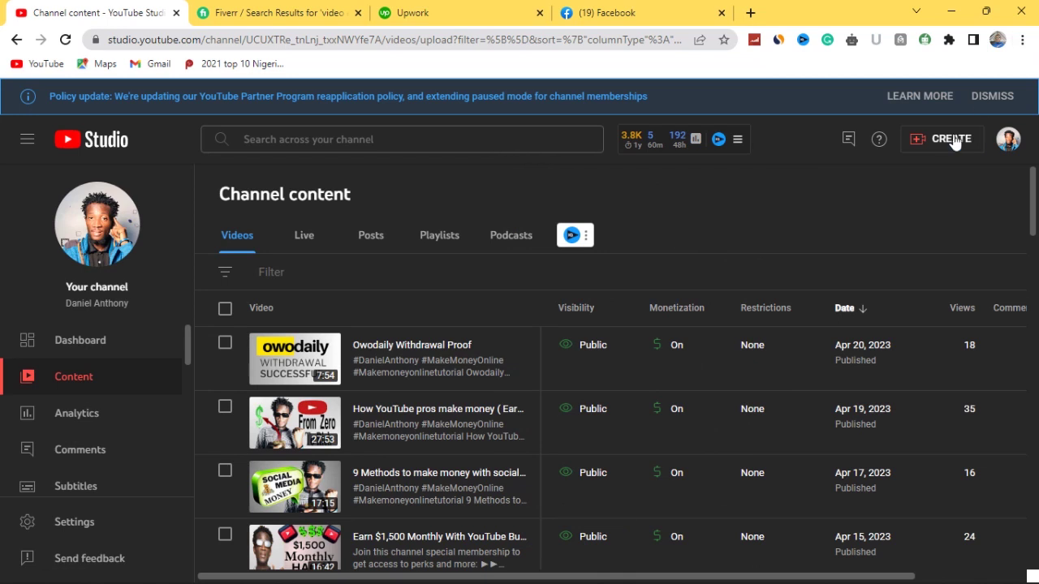
# Step: Switch to Fiverr, open its home page and glance at the Upwork page
pyautogui.click(1007, 144)
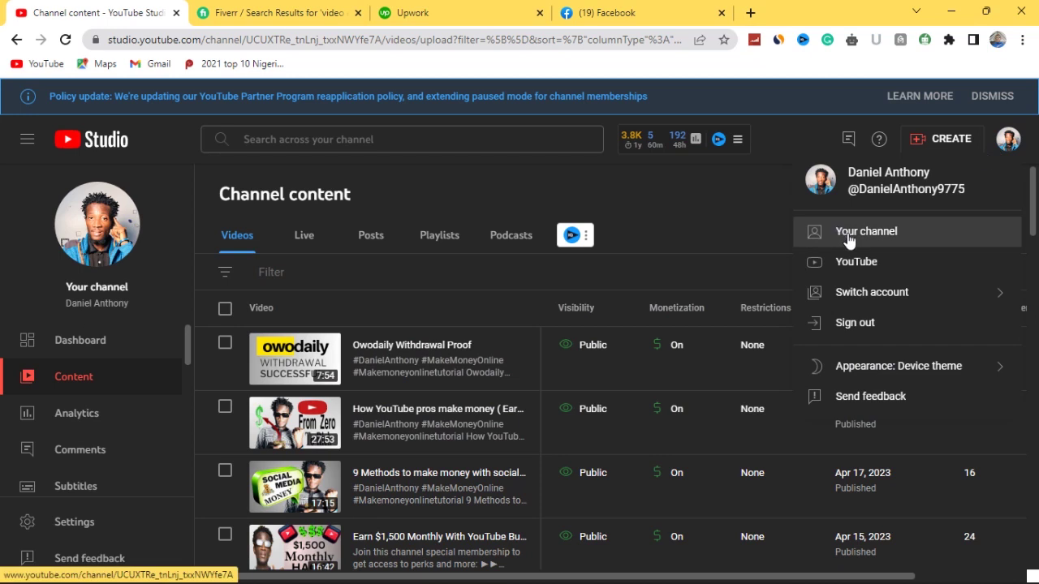
pyautogui.click(286, 15)
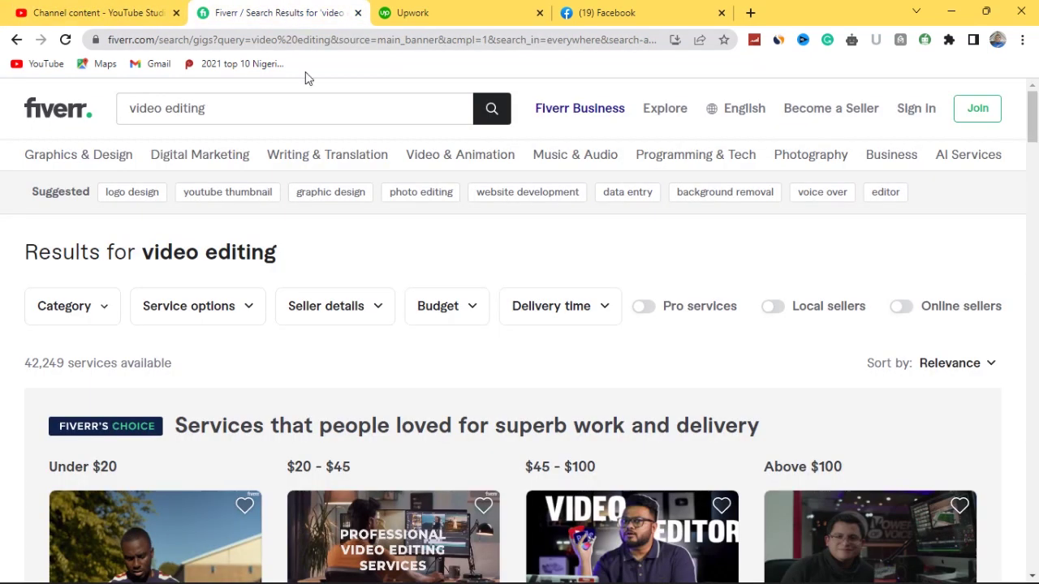
pyautogui.click(68, 113)
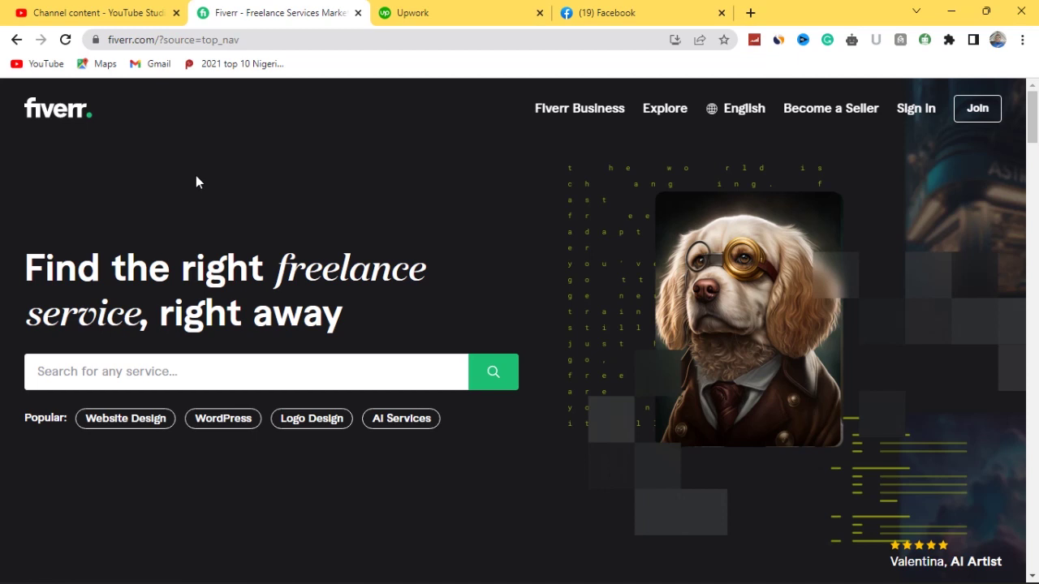
pyautogui.click(455, 13)
pyautogui.click(296, 9)
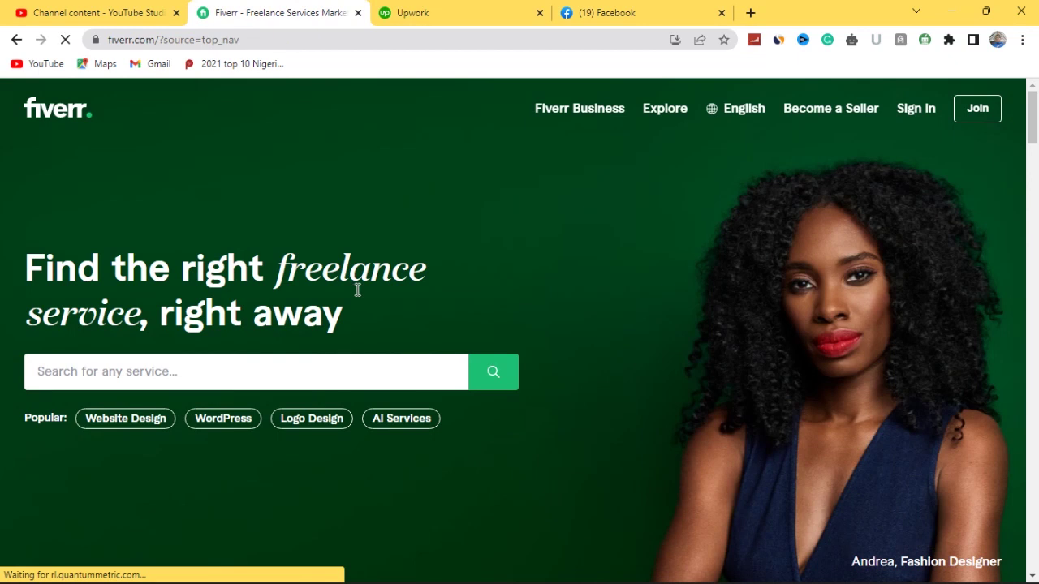
# Step: Return to YouTube Studio and open the videos page of the account owner's public channel
pyautogui.click(62, 15)
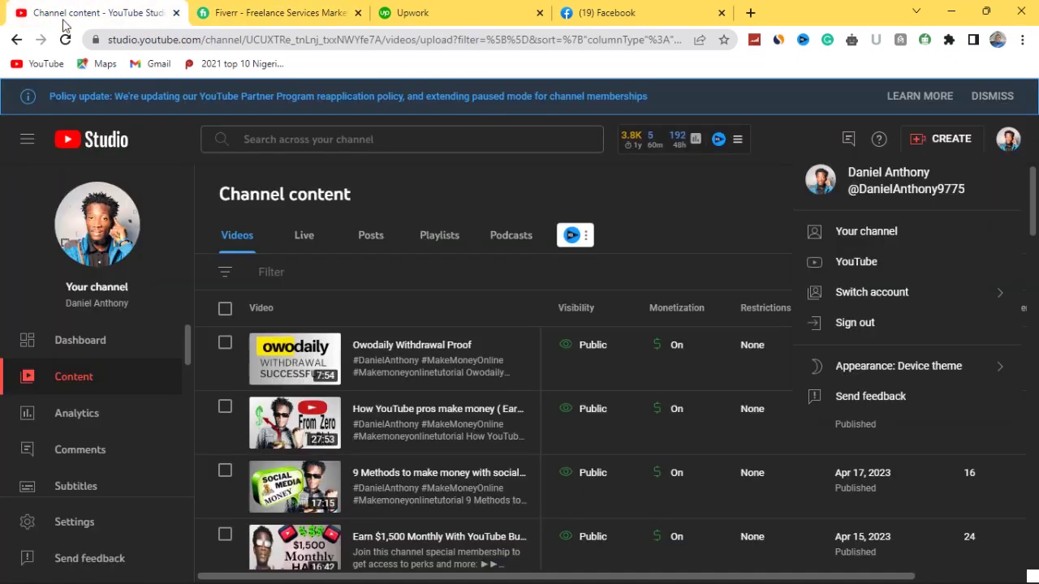
pyautogui.click(866, 233)
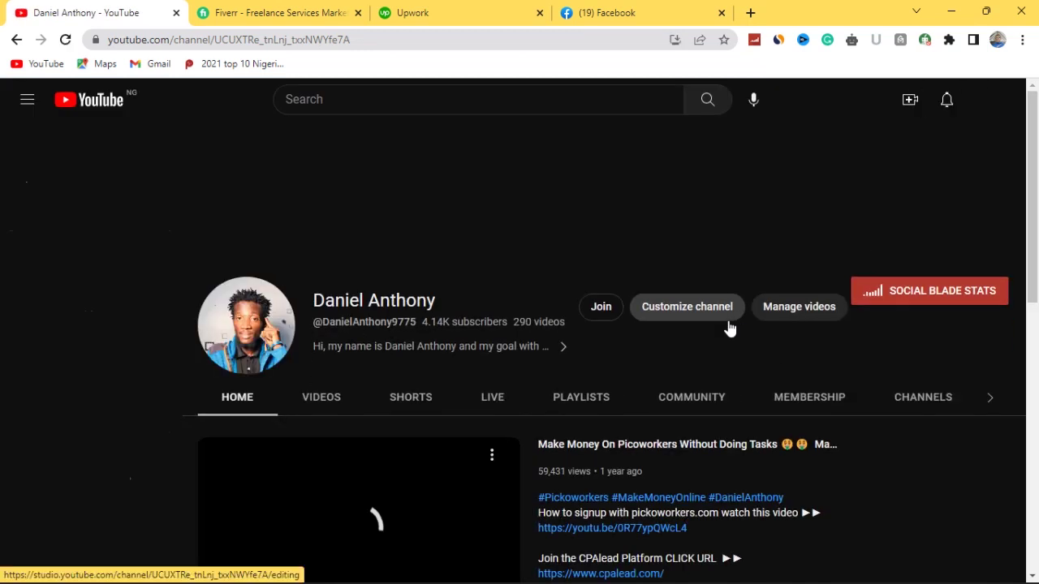
pyautogui.click(316, 406)
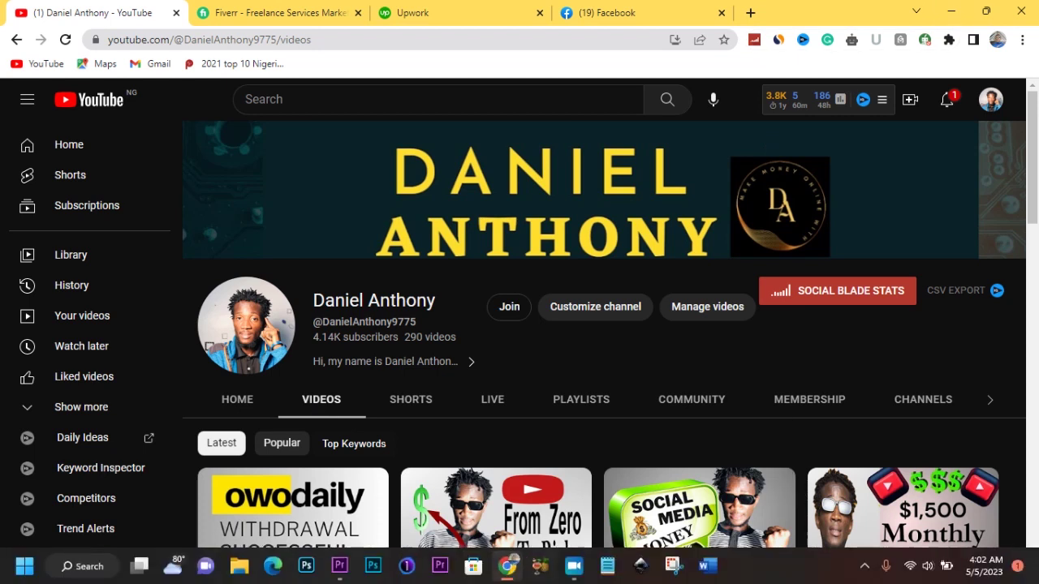
# Step: Switch to Premiere Pro and import the video "3 income stream that can earn you $100 to $1,000 monthly" from the Videos folder
pyautogui.moveTo(506, 565)
pyautogui.moveTo(339, 565)
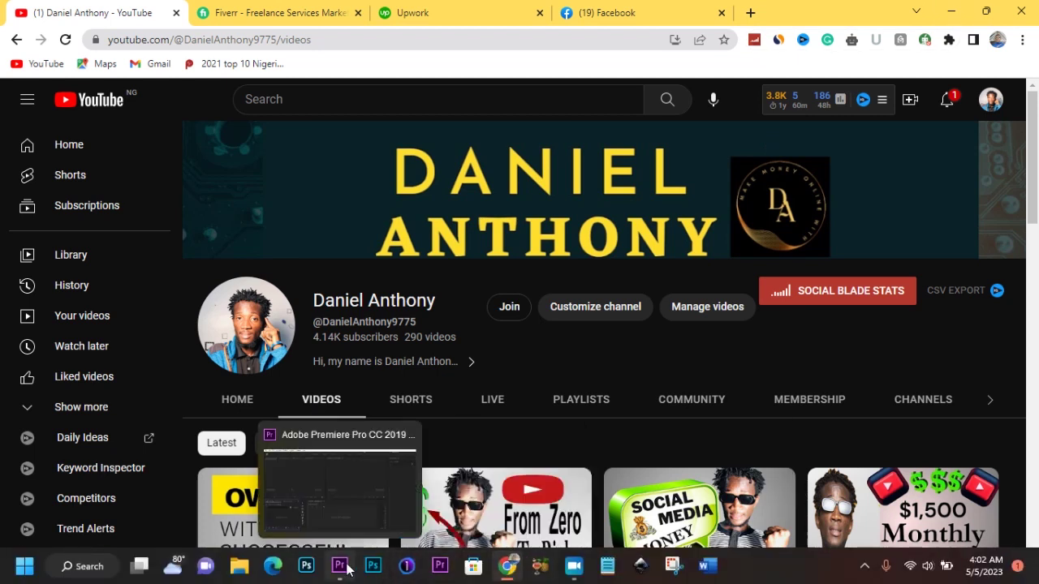
pyautogui.click(345, 503)
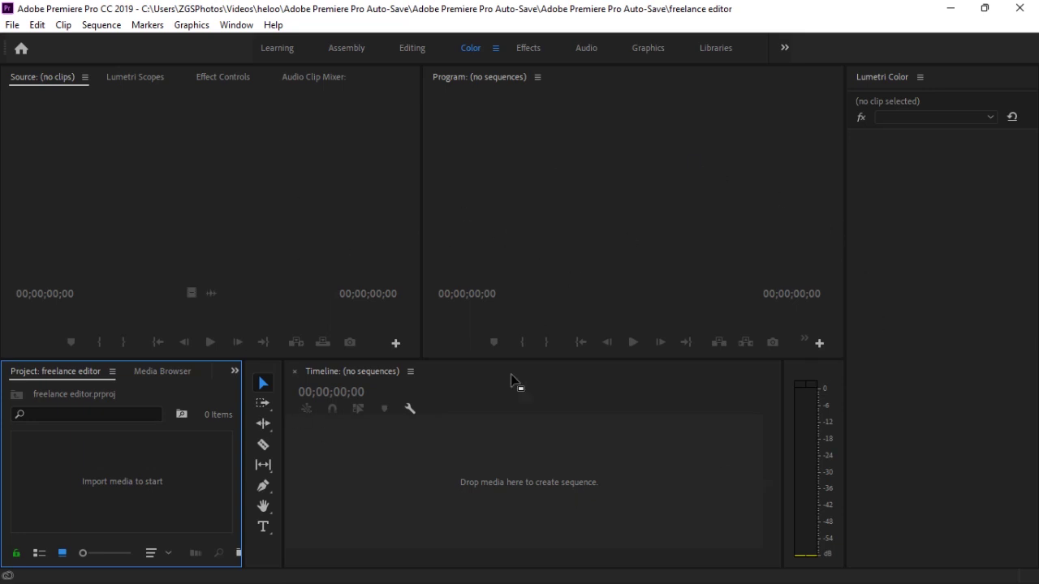
pyautogui.click(15, 25)
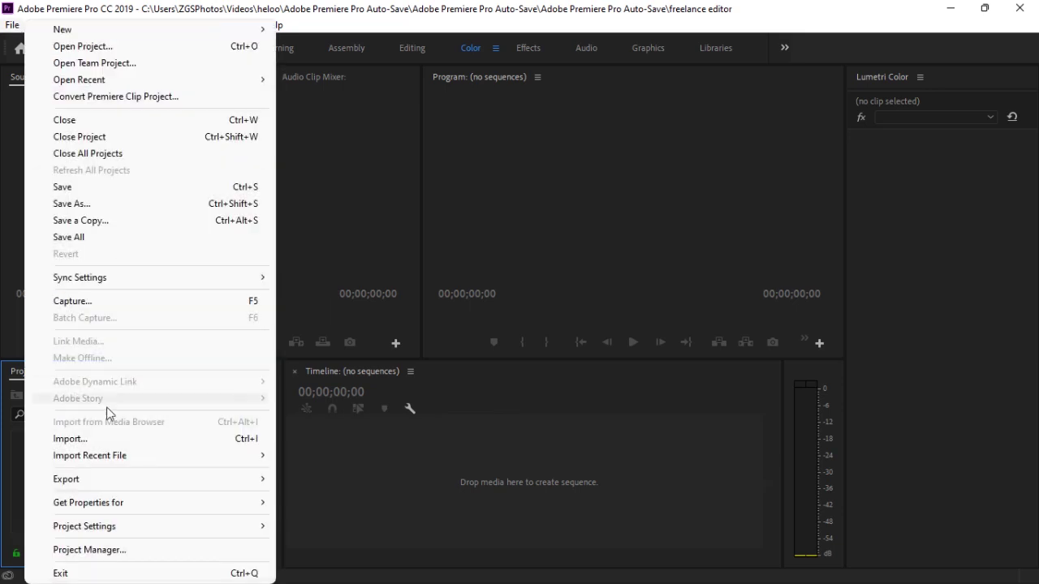
pyautogui.click(61, 441)
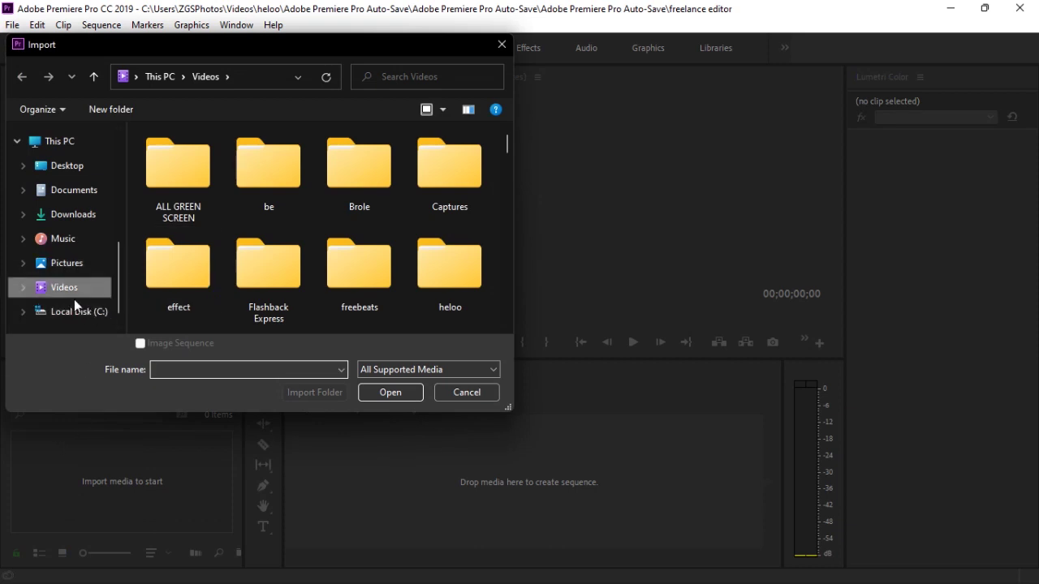
pyautogui.scroll(-10, 243, 219)
pyautogui.scroll(-5, 232, 201)
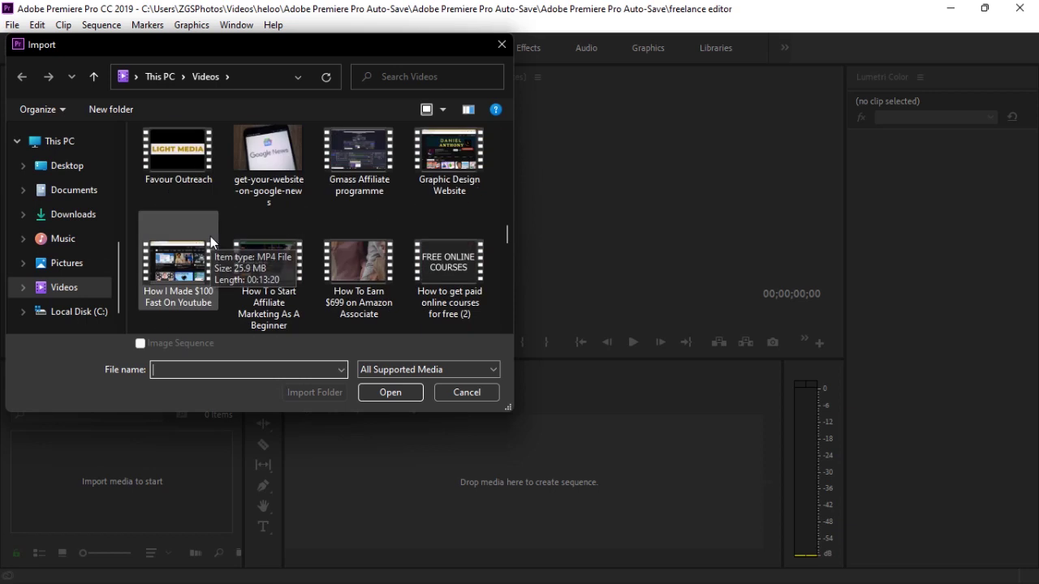
pyautogui.scroll(5, 212, 246)
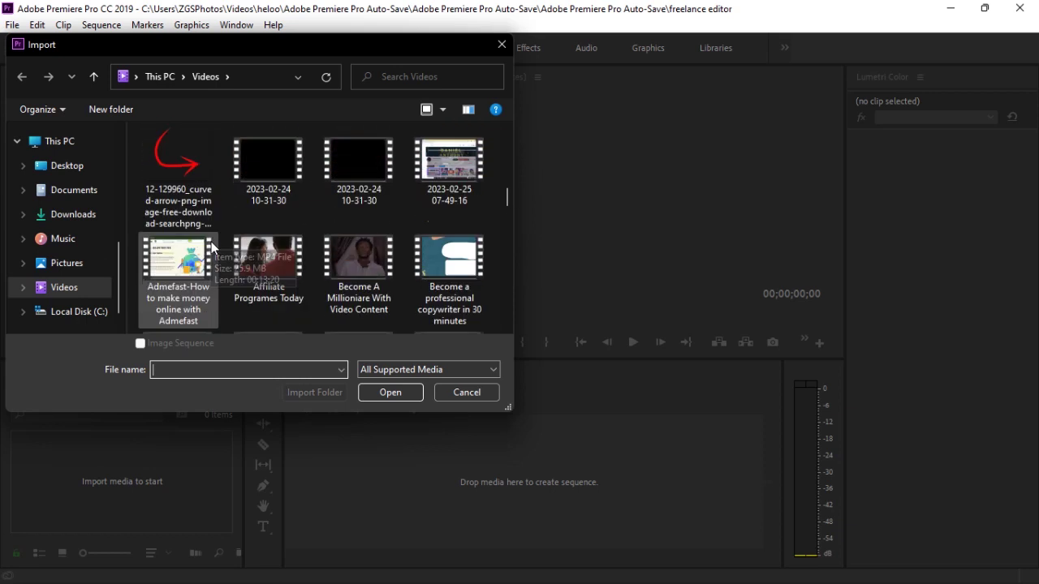
pyautogui.scroll(5, 216, 246)
pyautogui.scroll(-3, 217, 250)
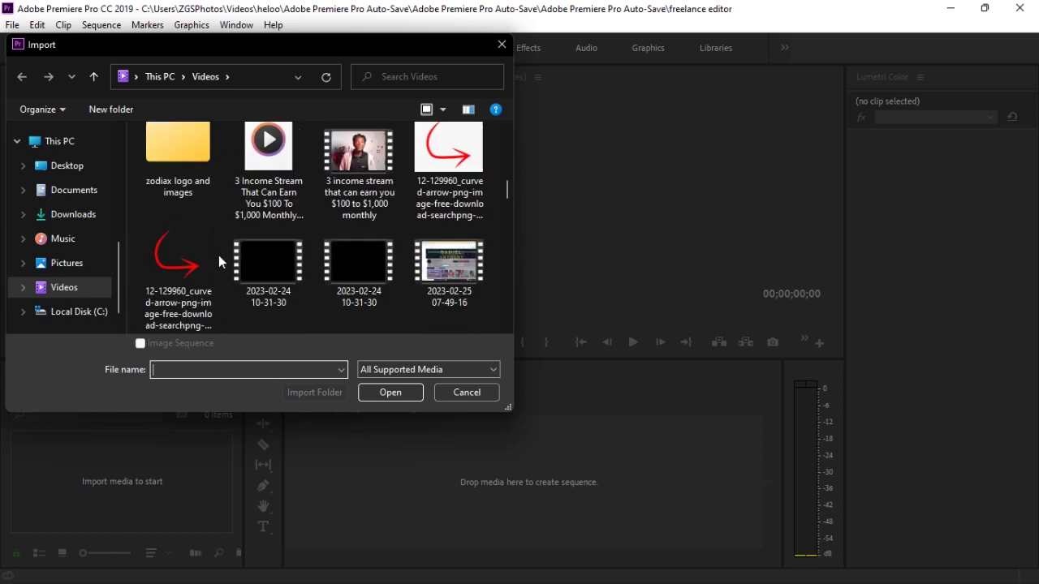
pyautogui.click(358, 158)
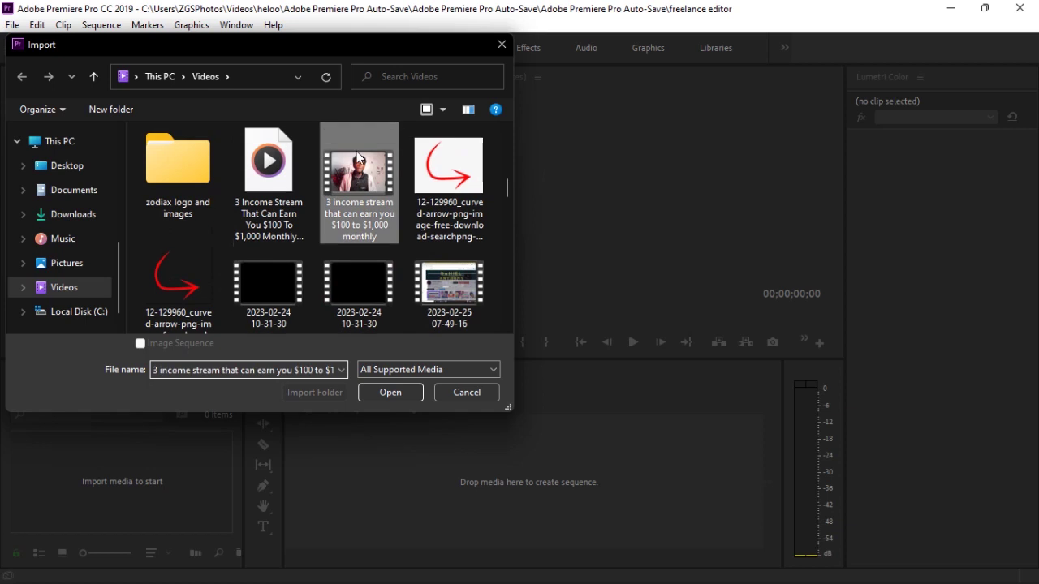
pyautogui.click(391, 393)
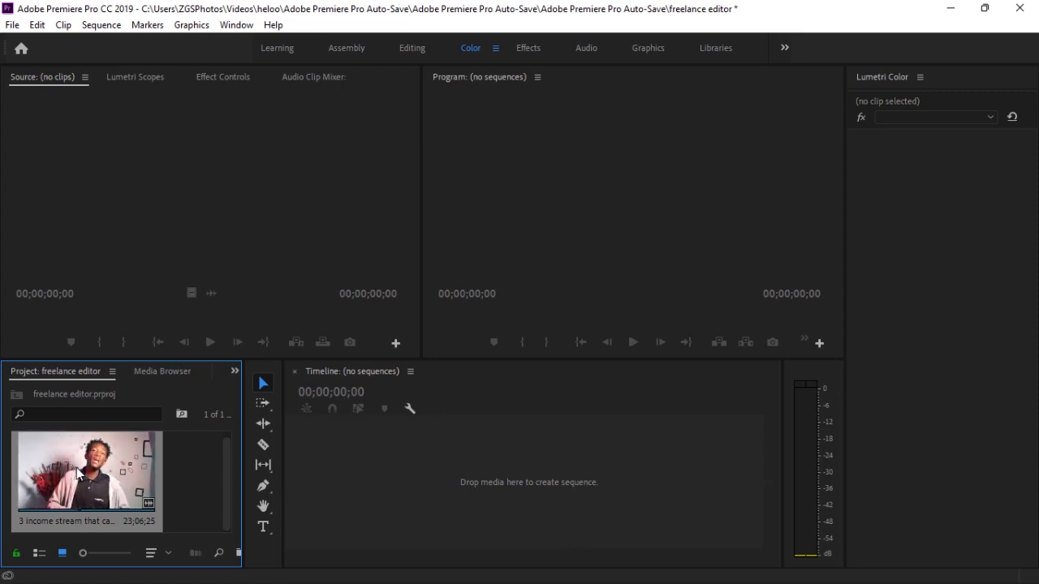
# Step: Create a sequence from the imported video in the empty timeline and widen the tools area to two columns
pyautogui.moveTo(79, 473); pyautogui.dragTo(525, 482)
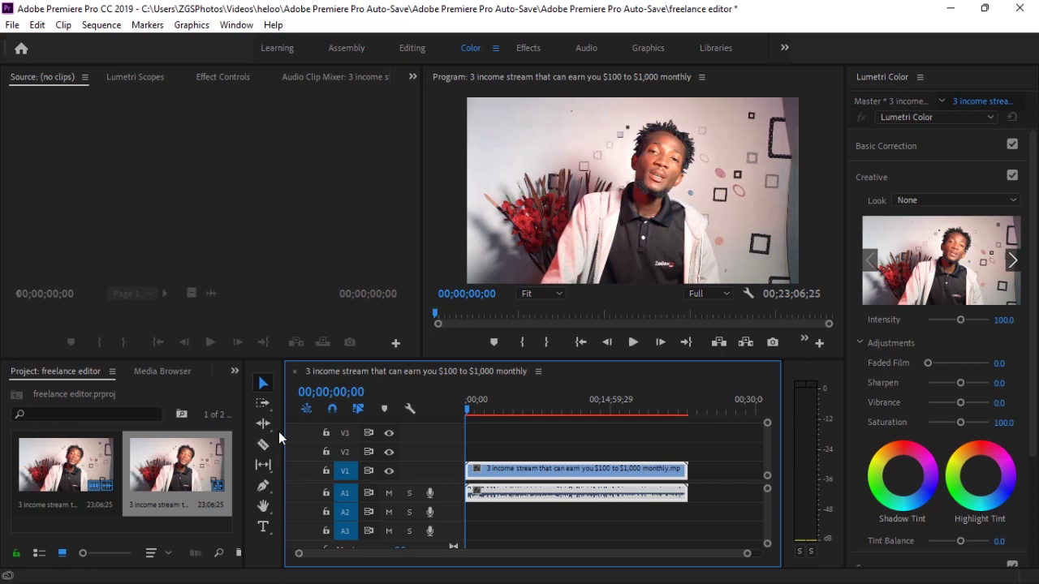
pyautogui.moveTo(285, 434); pyautogui.dragTo(308, 435)
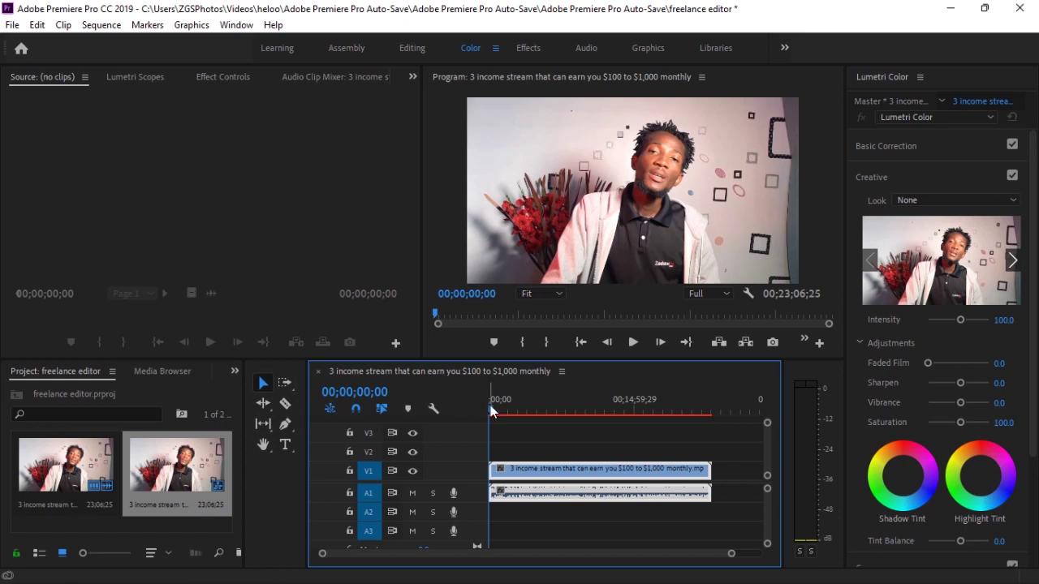
# Step: Split the timeline clip with the Razor tool at 00;02;07;04 and at 00;05;19;05
pyautogui.moveTo(490, 406); pyautogui.dragTo(510, 414)
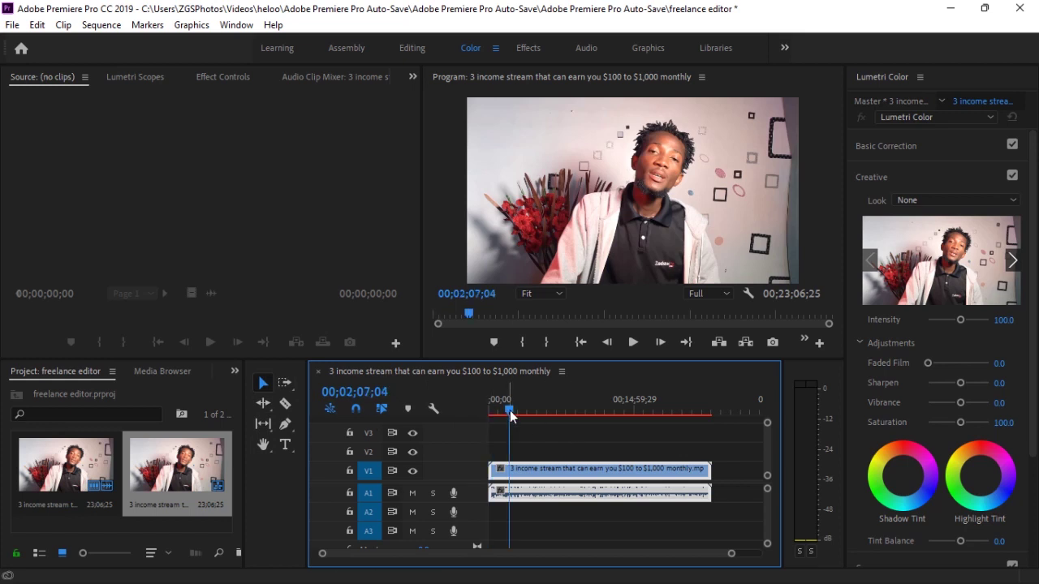
pyautogui.click(284, 404)
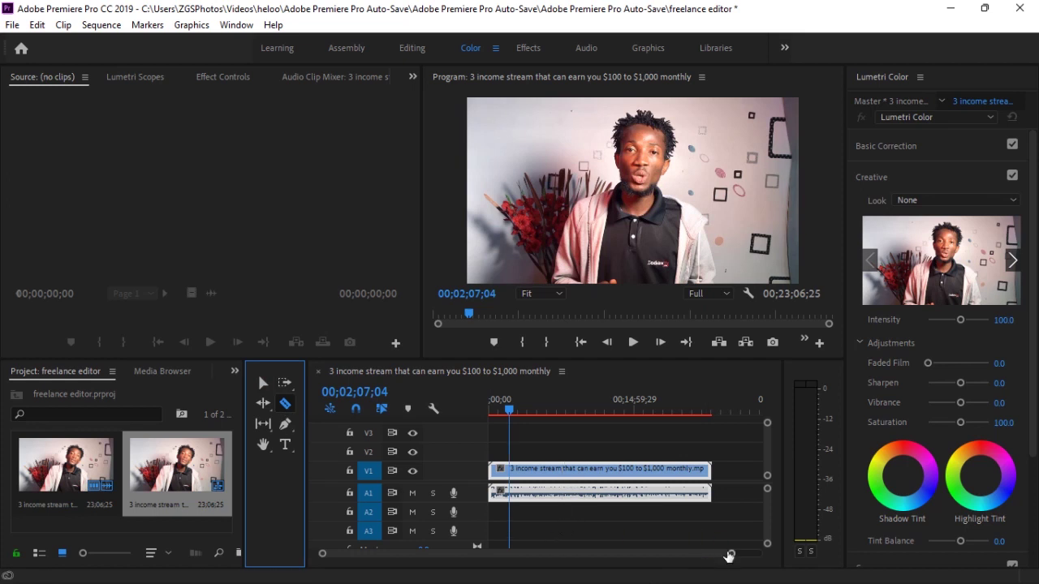
pyautogui.moveTo(728, 557); pyautogui.dragTo(656, 563)
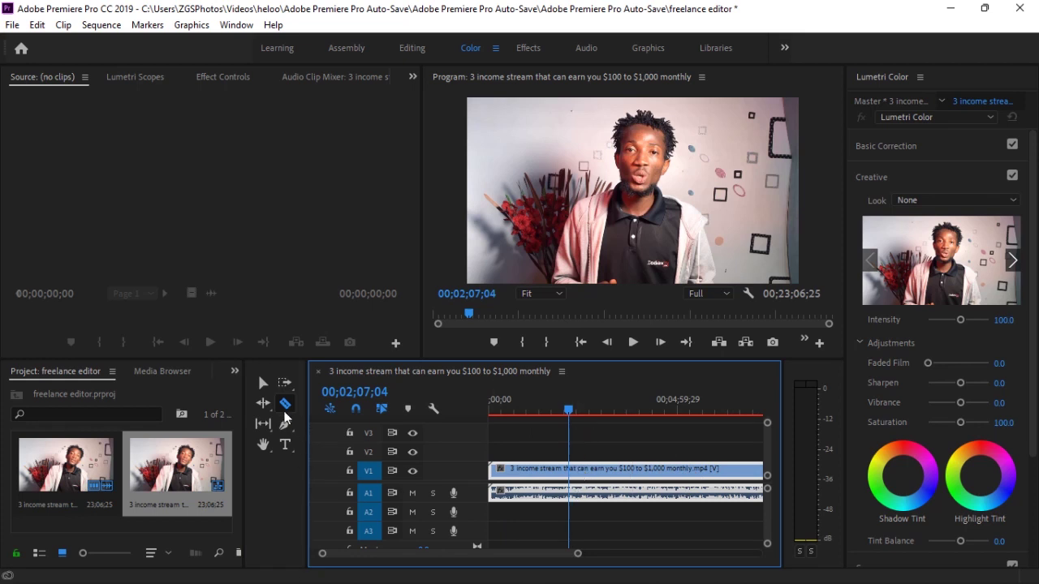
pyautogui.click(285, 406)
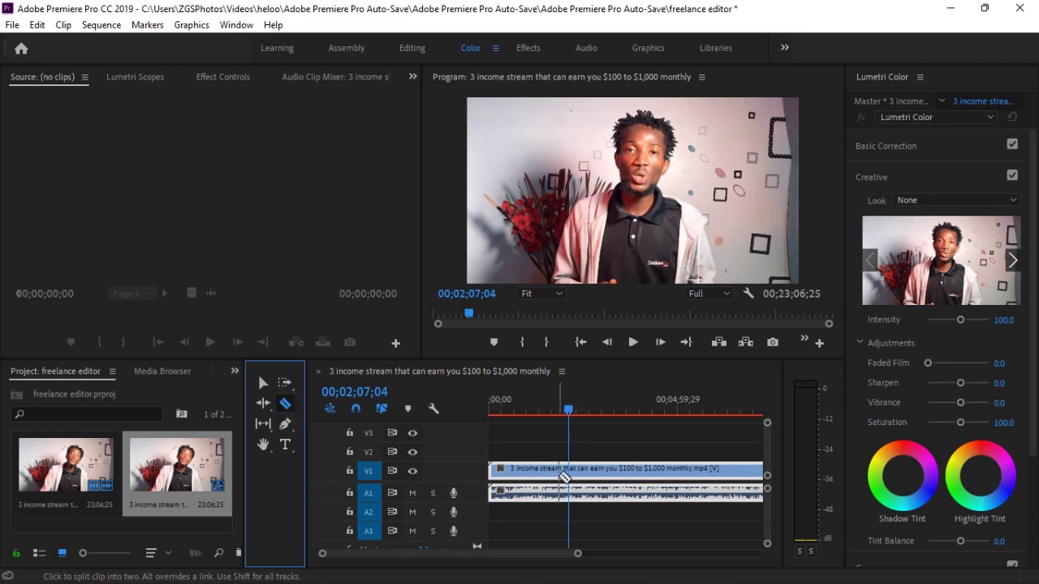
pyautogui.click(568, 470)
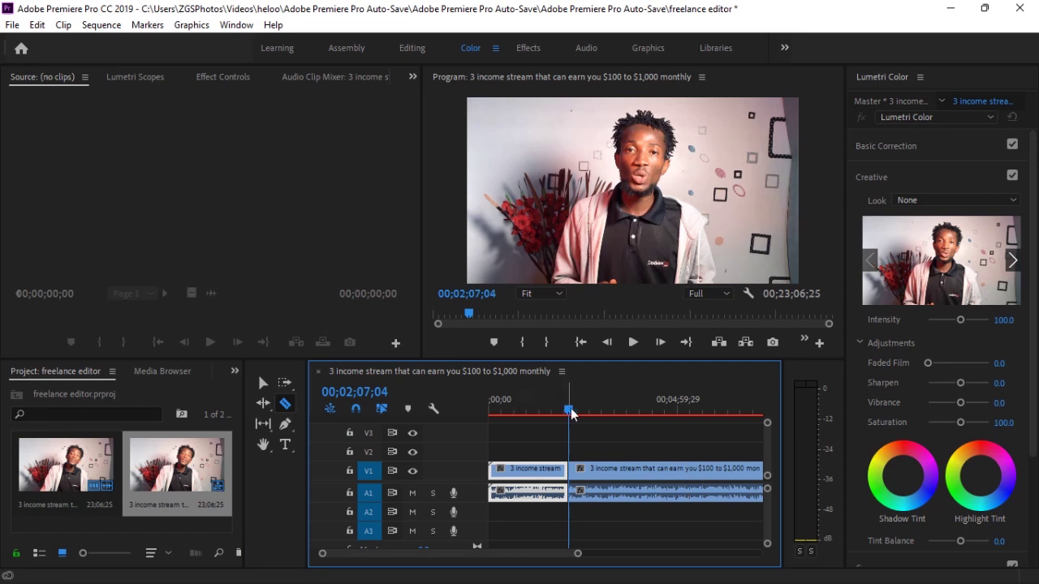
pyautogui.moveTo(572, 414); pyautogui.dragTo(688, 411)
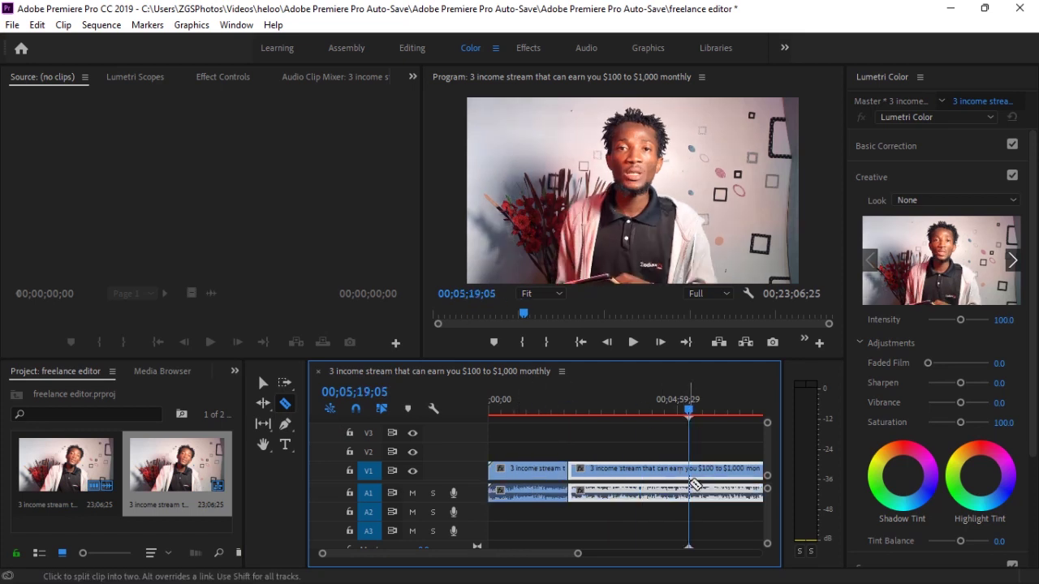
pyautogui.click(694, 480)
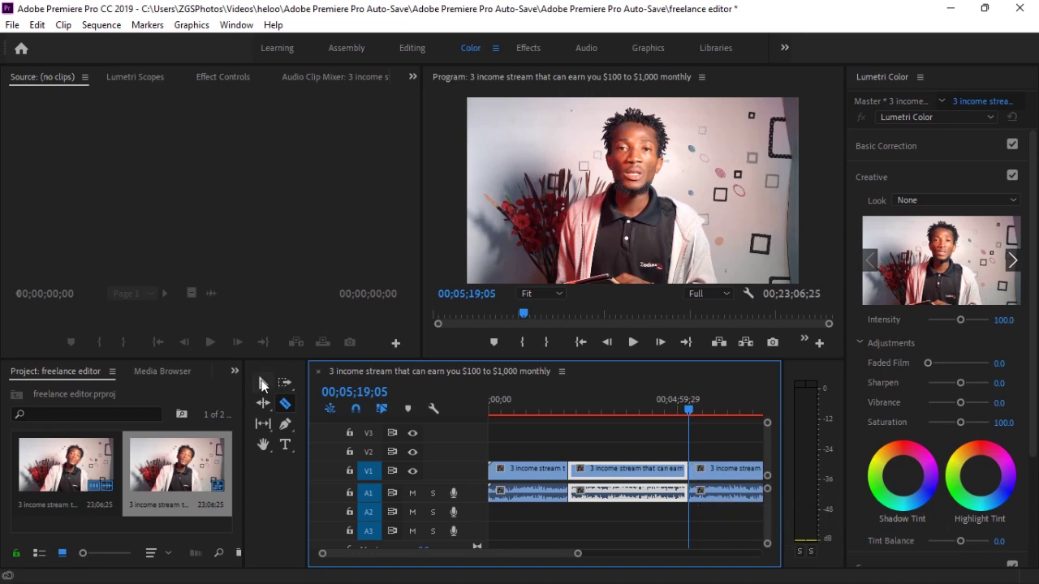
# Step: Delete the middle segment between the two cuts and close the gap it leaves in the timeline
pyautogui.click(262, 386)
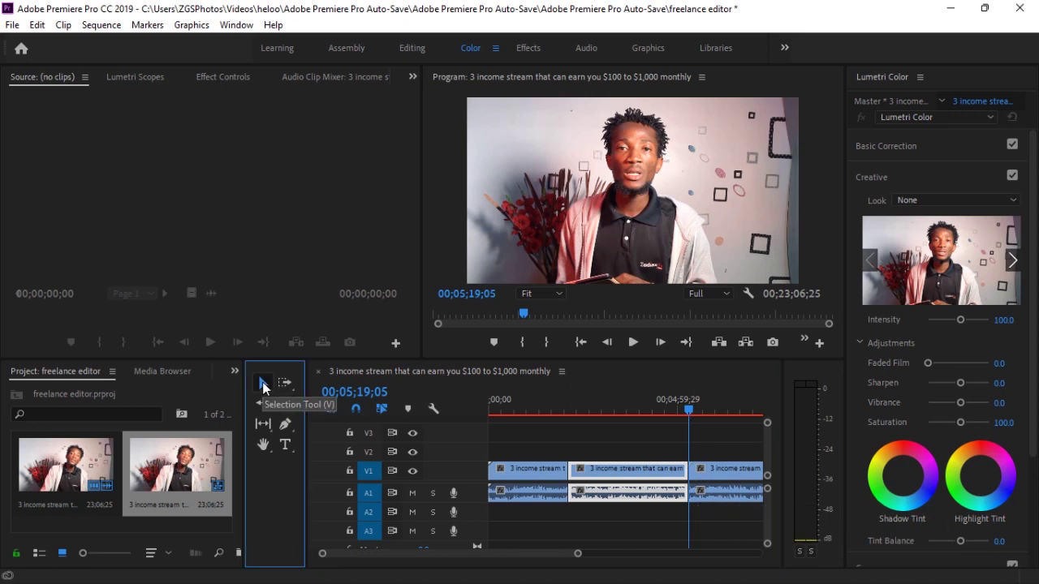
pyautogui.click(612, 473)
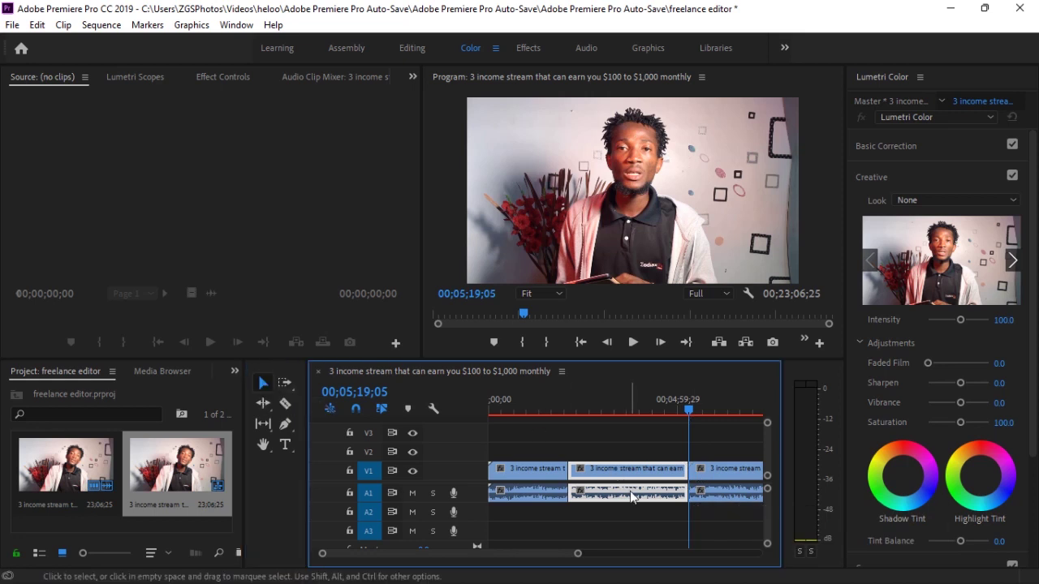
pyautogui.press('Delete')
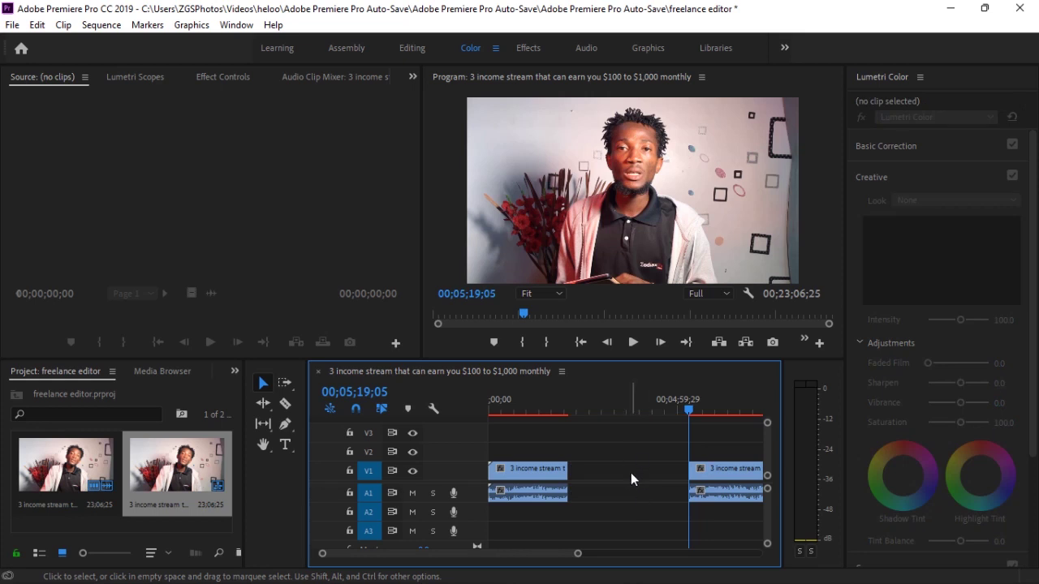
pyautogui.click(631, 478)
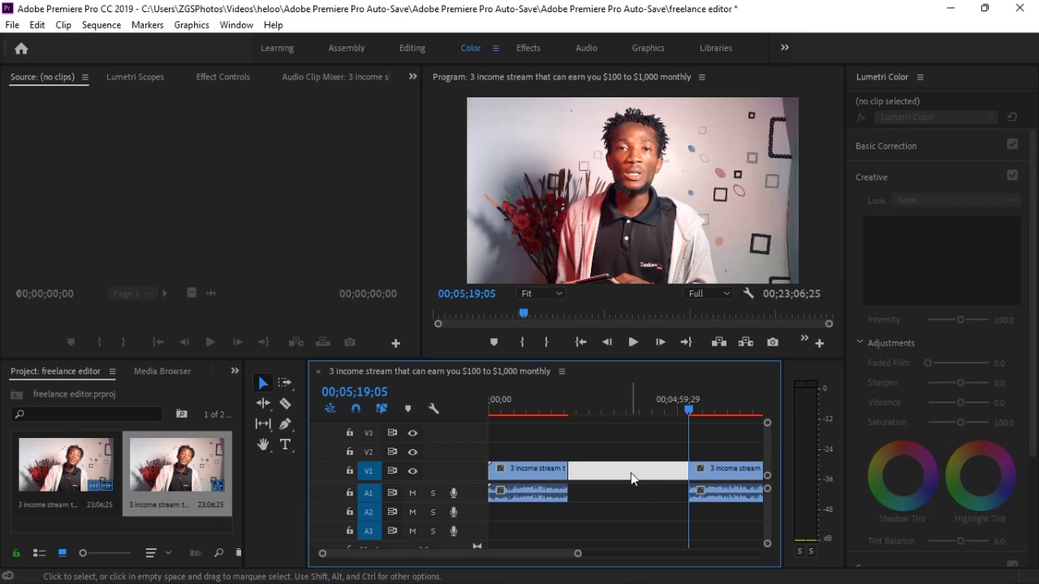
pyautogui.rightClick(631, 479)
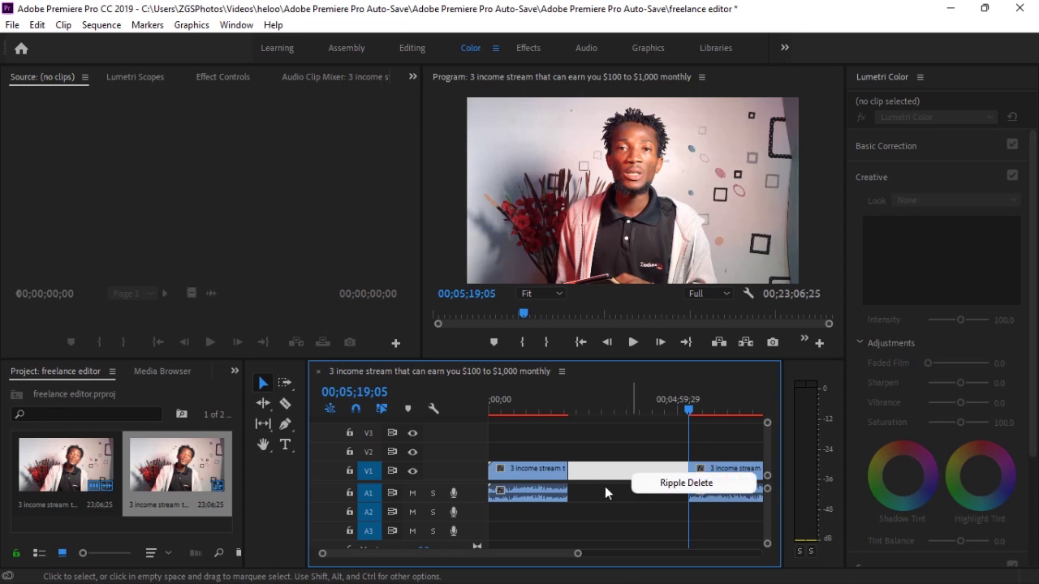
pyautogui.click(621, 451)
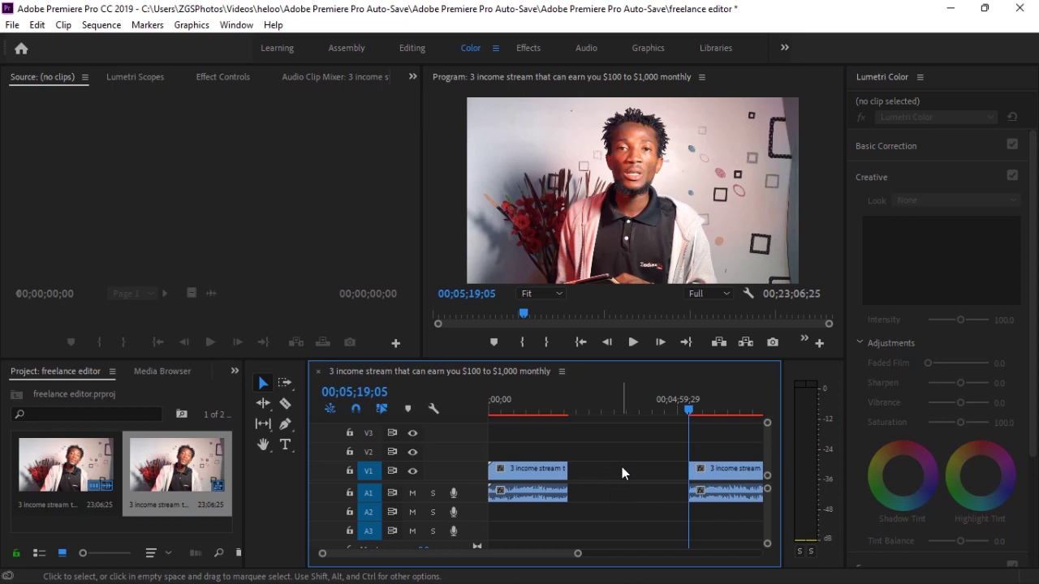
pyautogui.click(622, 470)
pyautogui.press('Delete')
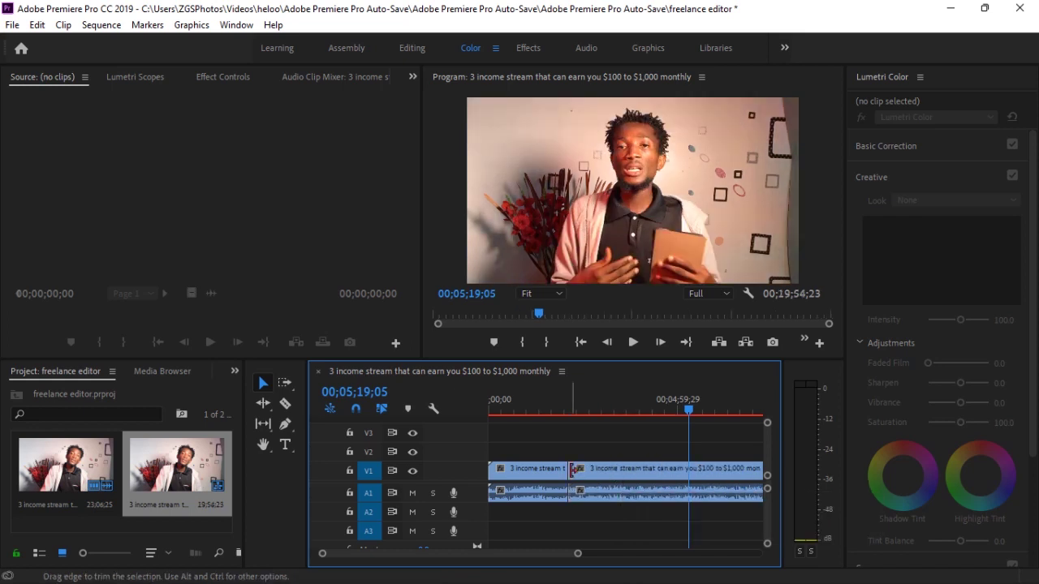
# Step: Place the playhead at 00;01;02;26 and lower the first clip's volume to -1.2 dB in the Audio Clip Mixer
pyautogui.moveTo(689, 402); pyautogui.dragTo(439, 500)
pyautogui.click(534, 432)
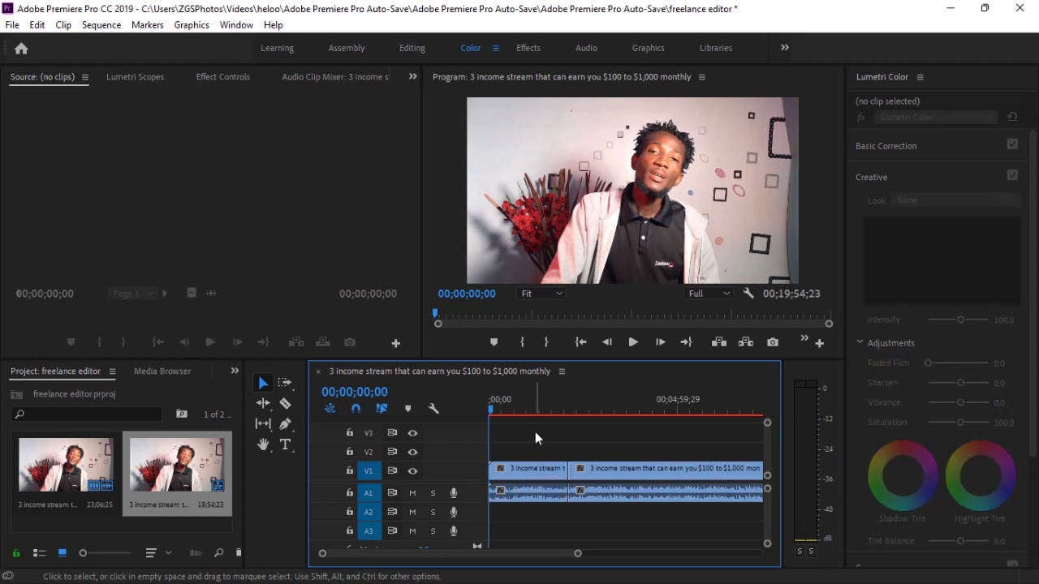
pyautogui.click(527, 406)
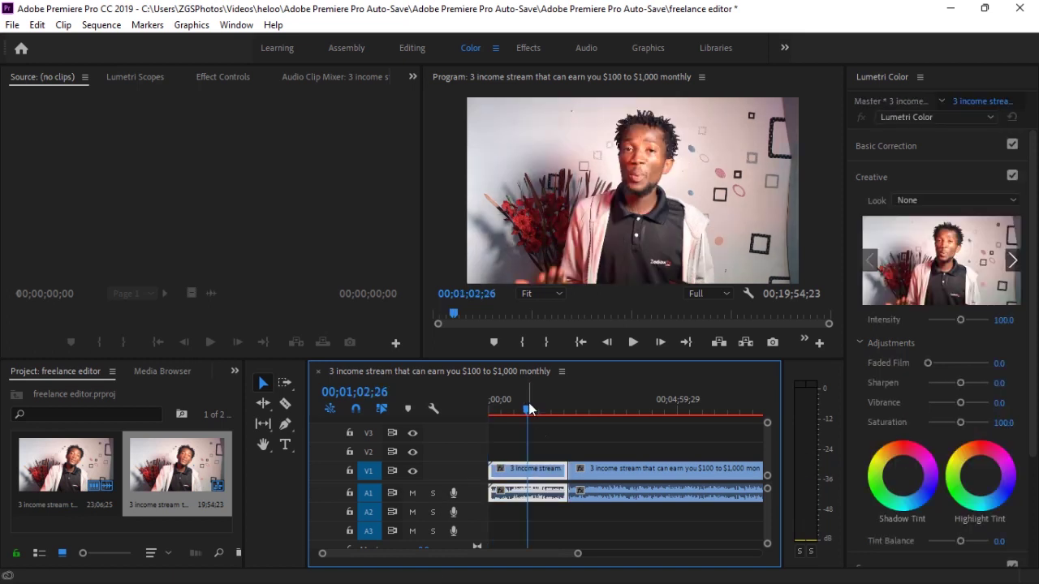
pyautogui.doubleClick(551, 480)
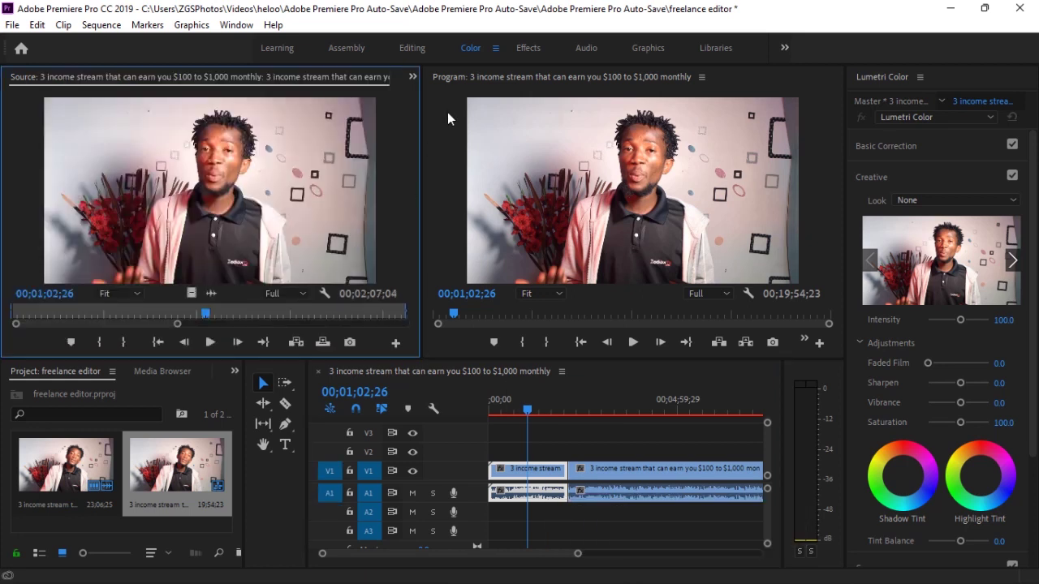
pyautogui.click(412, 78)
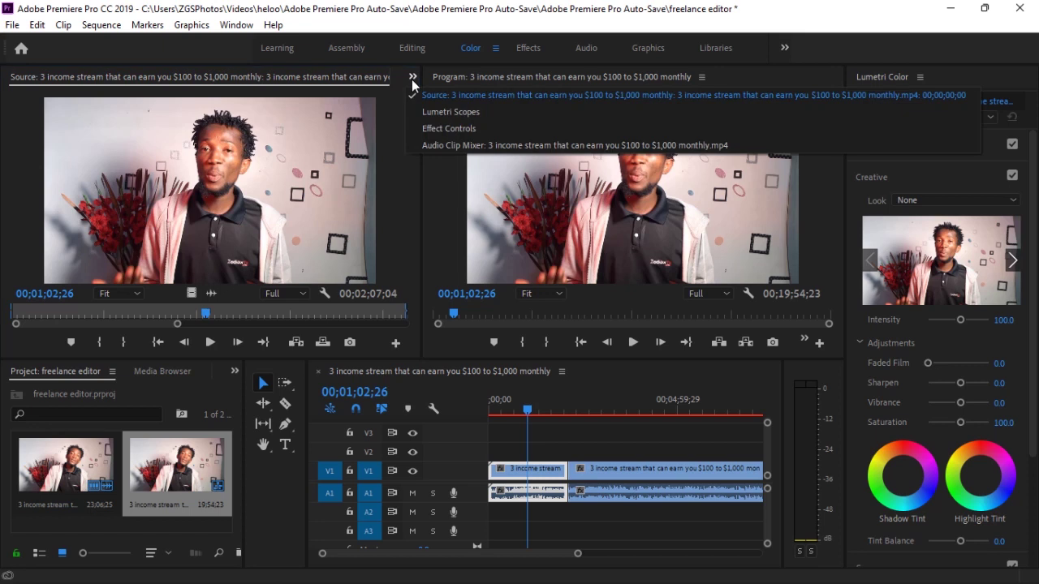
pyautogui.click(438, 145)
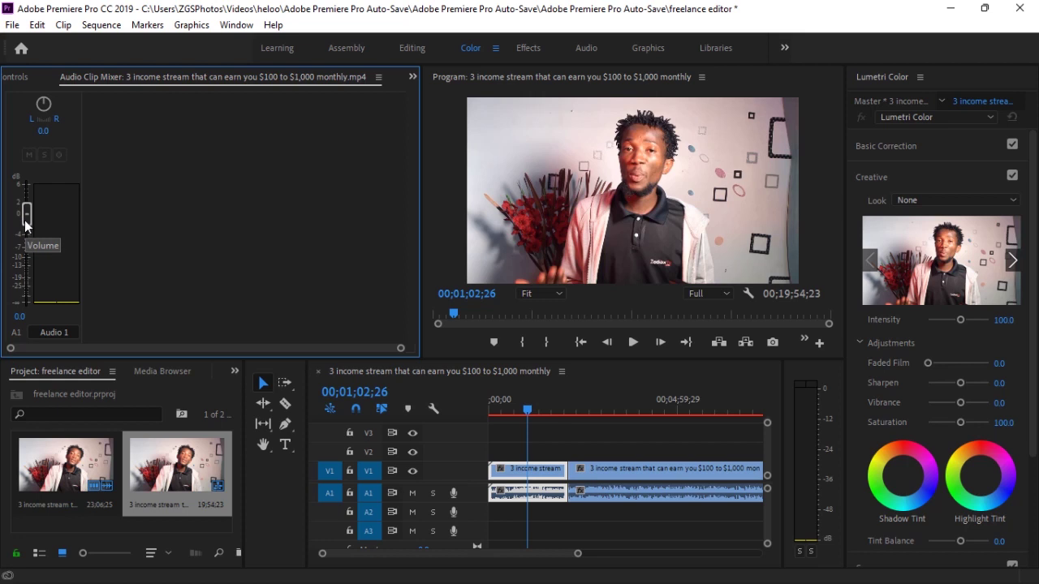
pyautogui.moveTo(25, 224)
pyautogui.mouseDown()
pyautogui.moveTo(30, 185)
pyautogui.moveTo(25, 305)
pyautogui.moveTo(25, 221)
pyautogui.mouseUp()
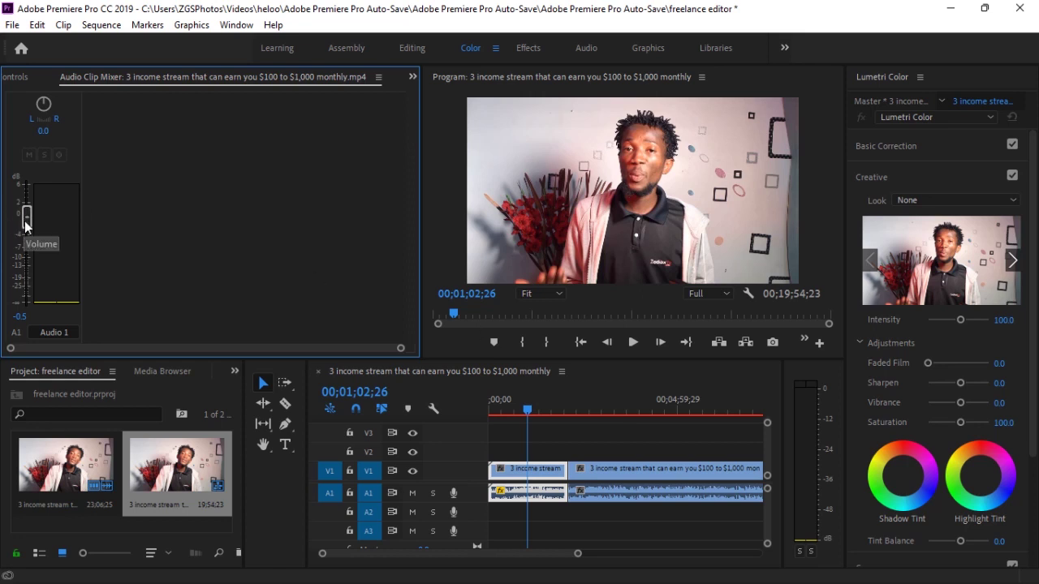
pyautogui.moveTo(25, 226)
pyautogui.mouseDown()
pyautogui.moveTo(26, 289)
pyautogui.moveTo(27, 227)
pyautogui.mouseUp()
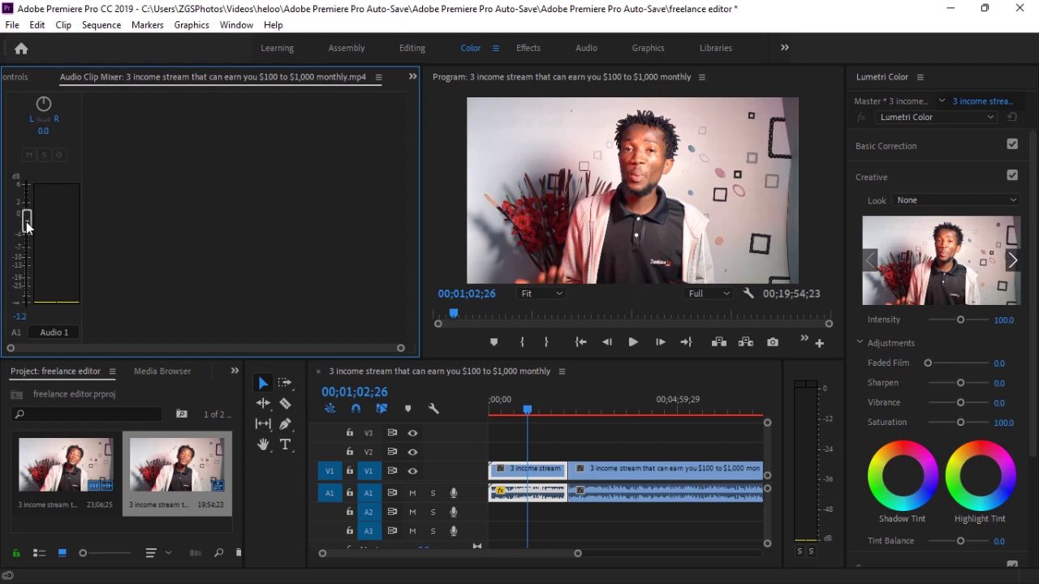
pyautogui.click(616, 443)
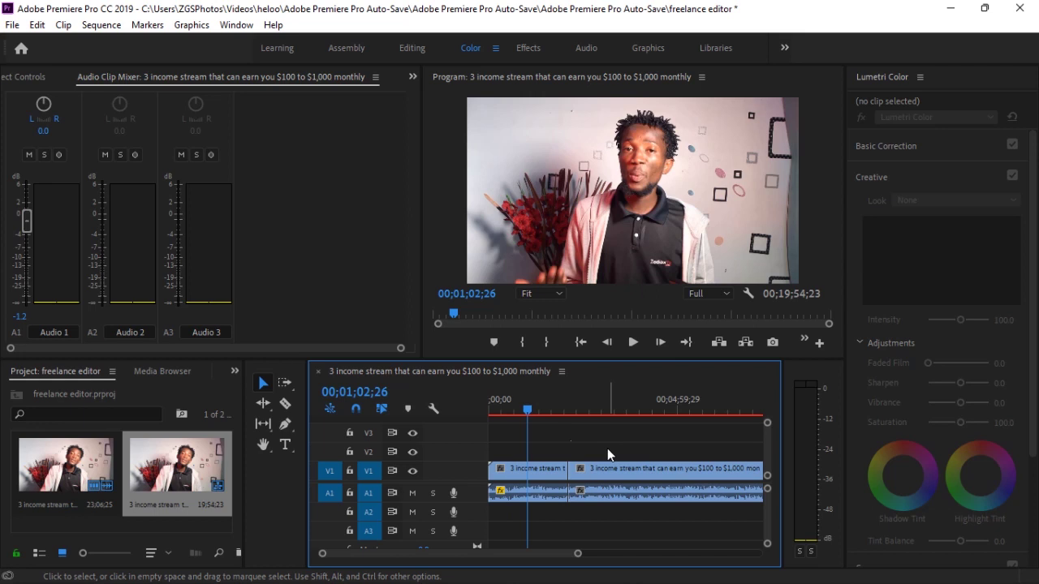
# Step: Switch the workspace layout from Color to Editing
pyautogui.click(229, 30)
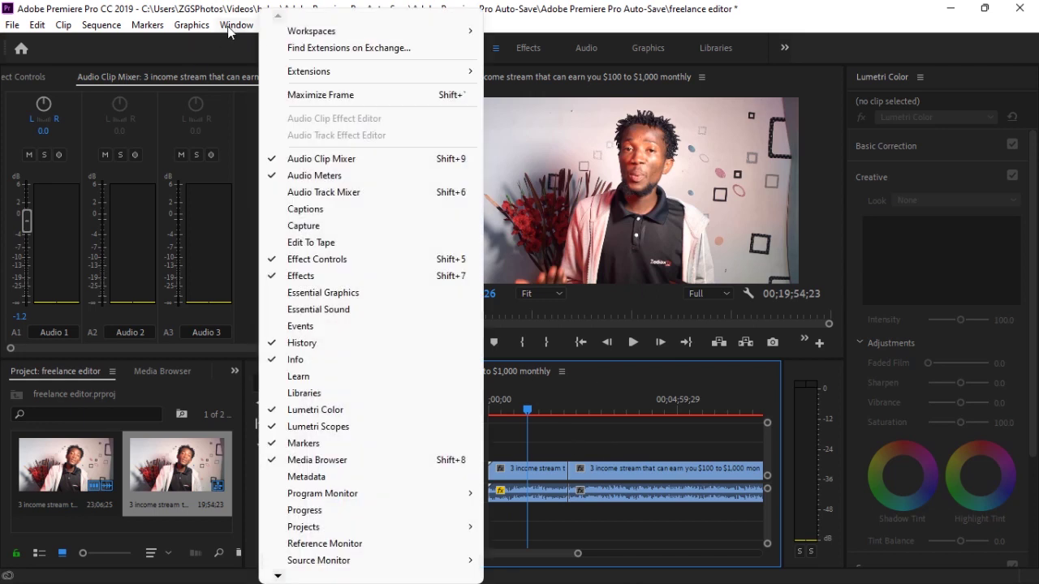
pyautogui.moveTo(321, 33)
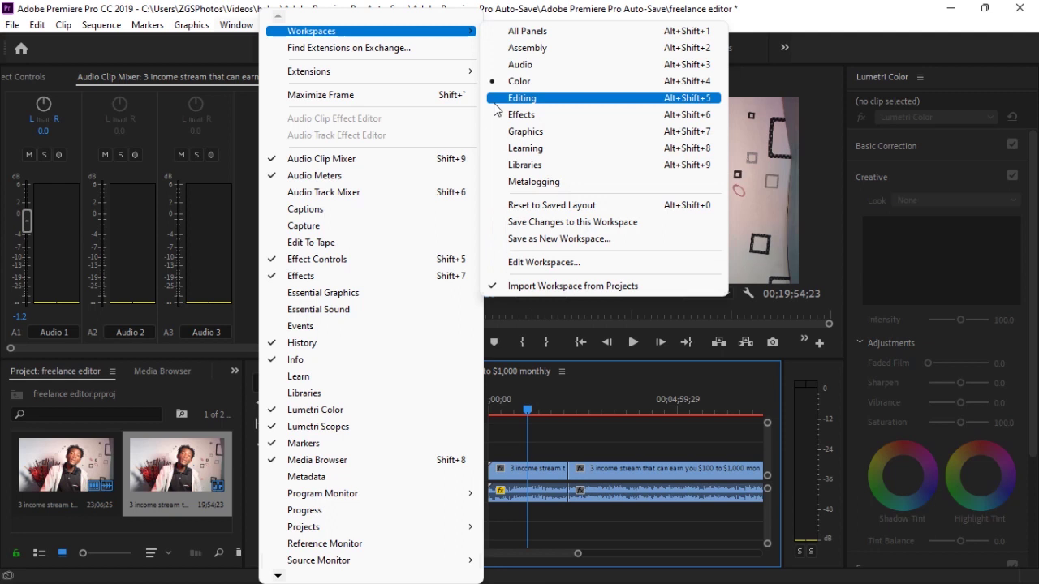
pyautogui.click(519, 99)
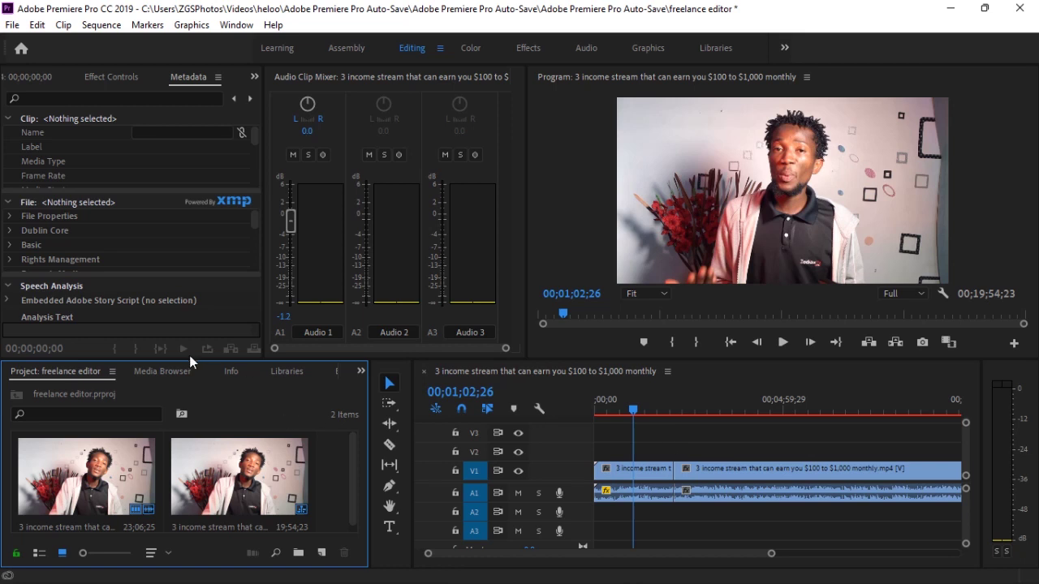
# Step: Apply the Page Peel video transition at the cut between the two clips on V1
pyautogui.click(361, 372)
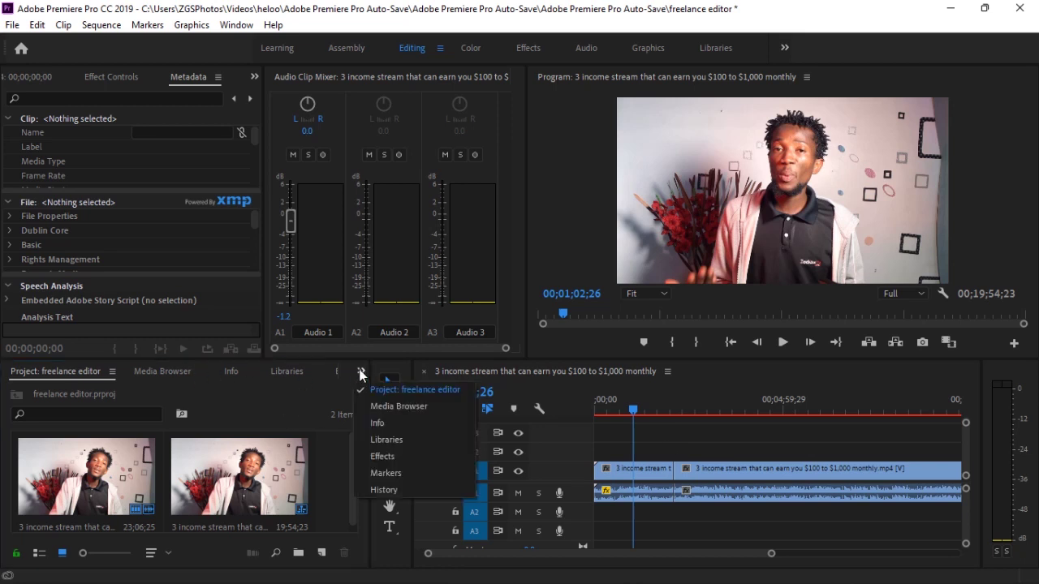
pyautogui.click(392, 456)
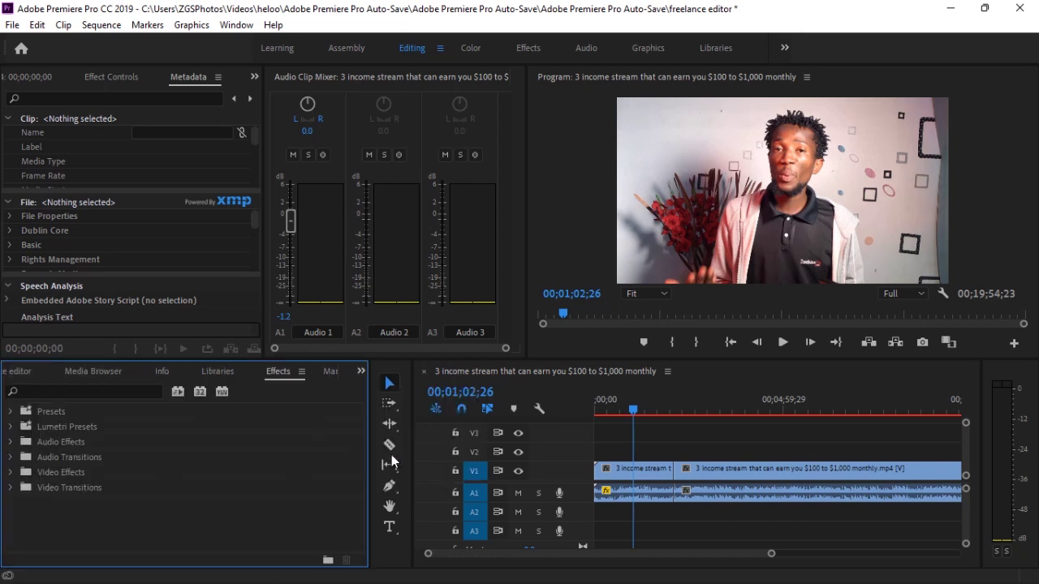
pyautogui.click(48, 486)
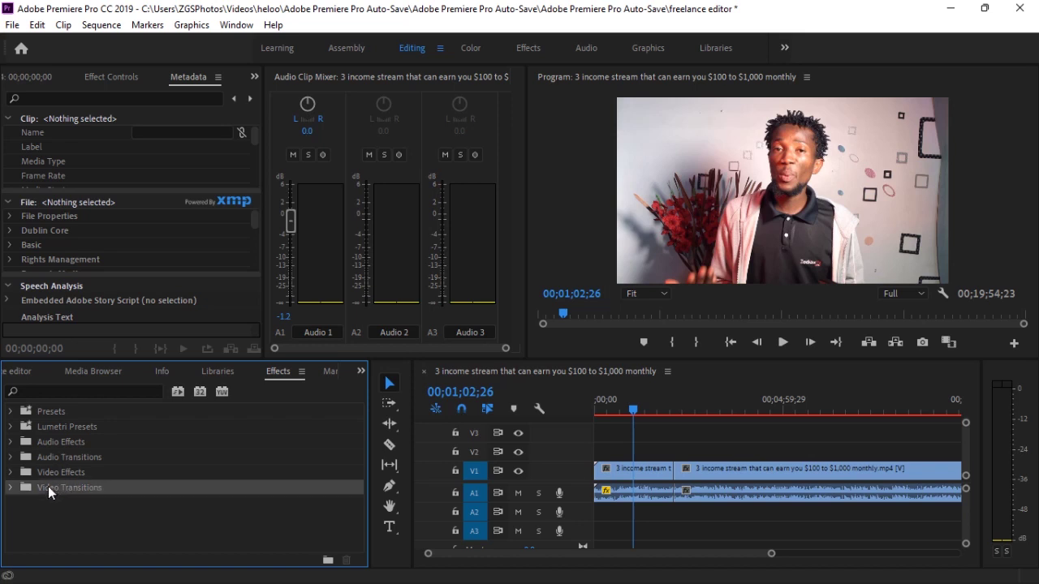
pyautogui.doubleClick(48, 486)
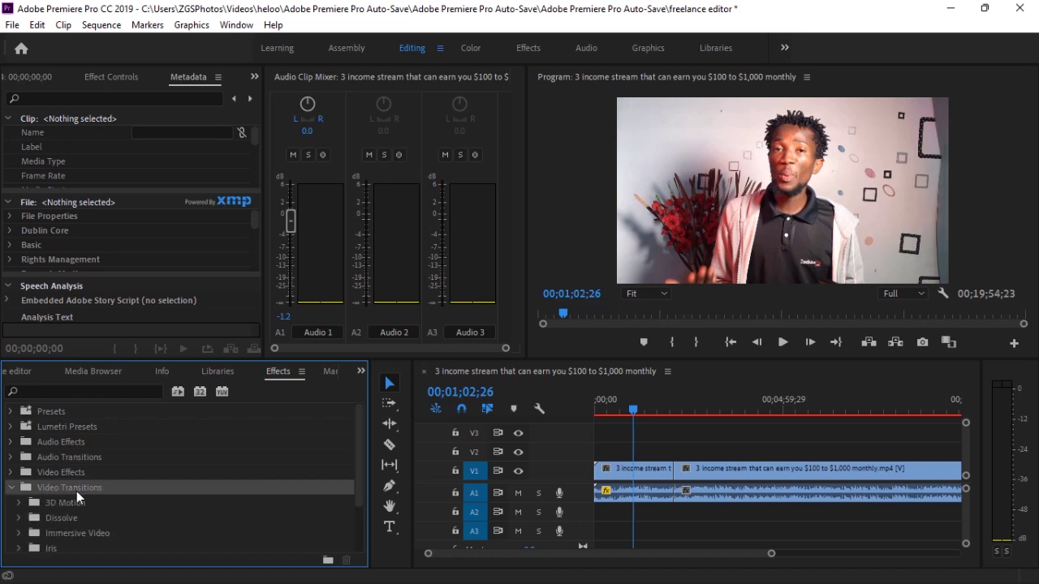
pyautogui.scroll(-1, 79, 491)
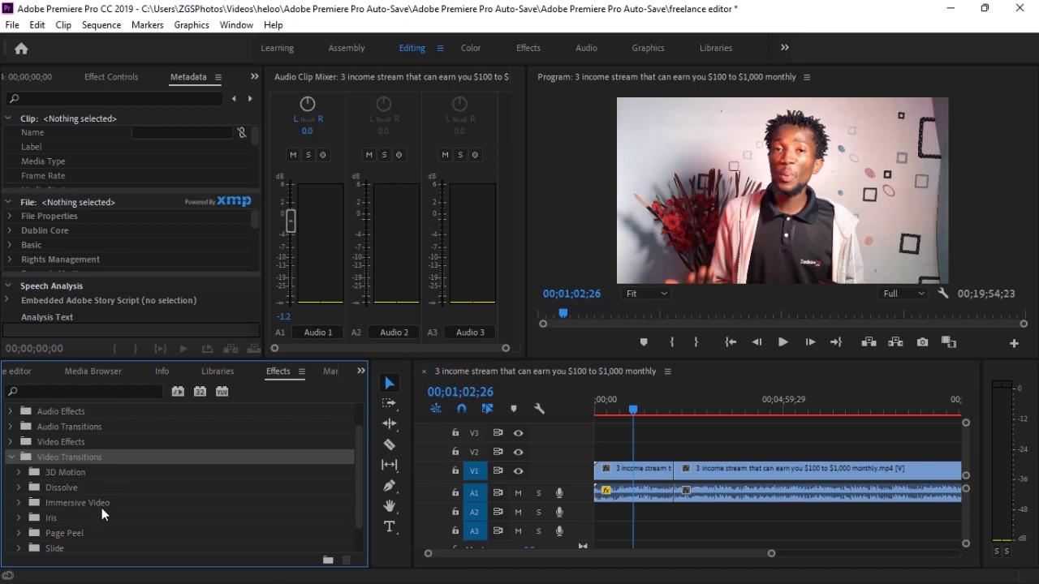
pyautogui.scroll(-1, 105, 515)
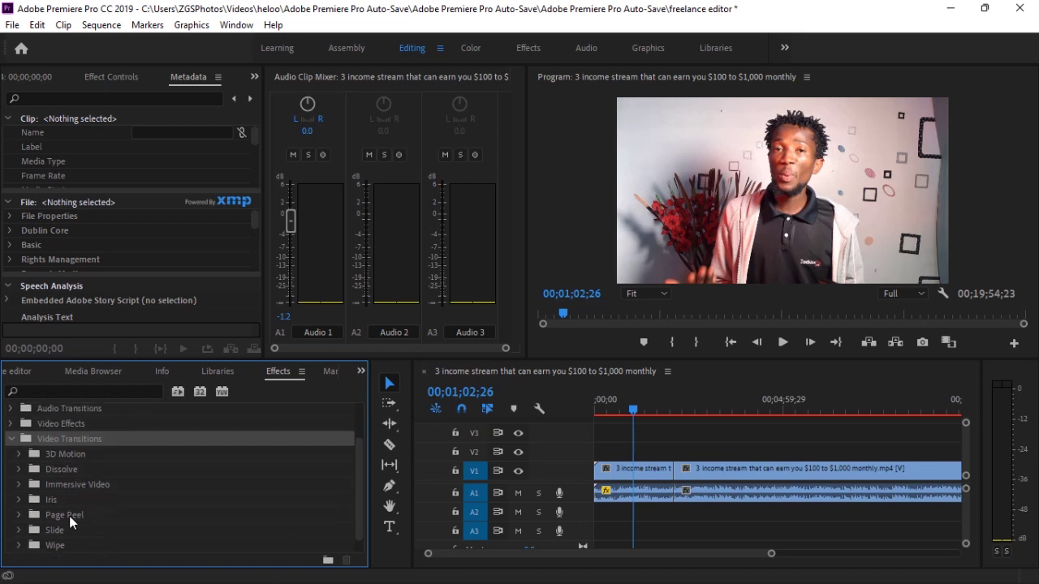
pyautogui.doubleClick(69, 517)
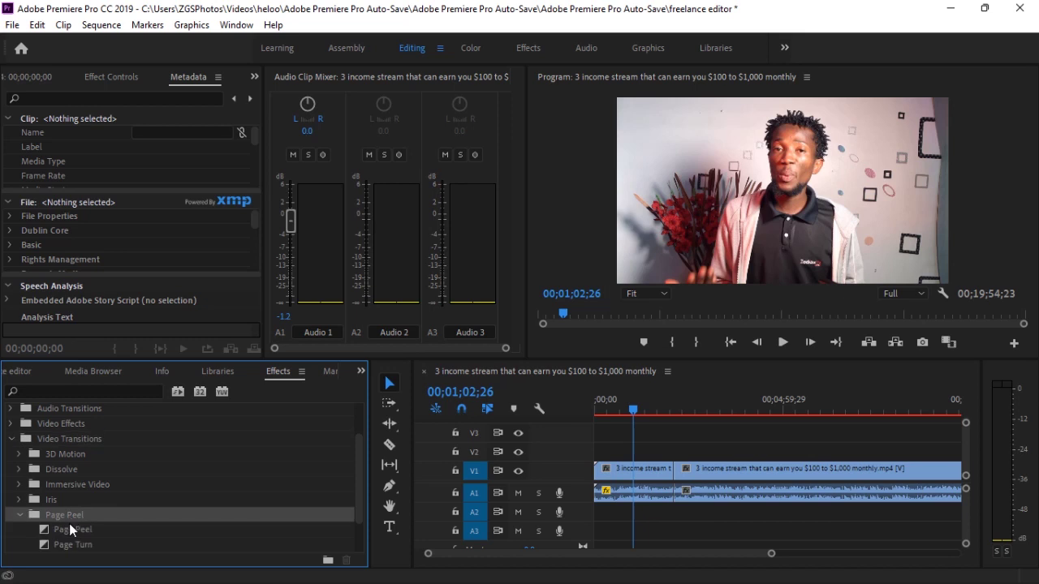
pyautogui.scroll(-3, 69, 528)
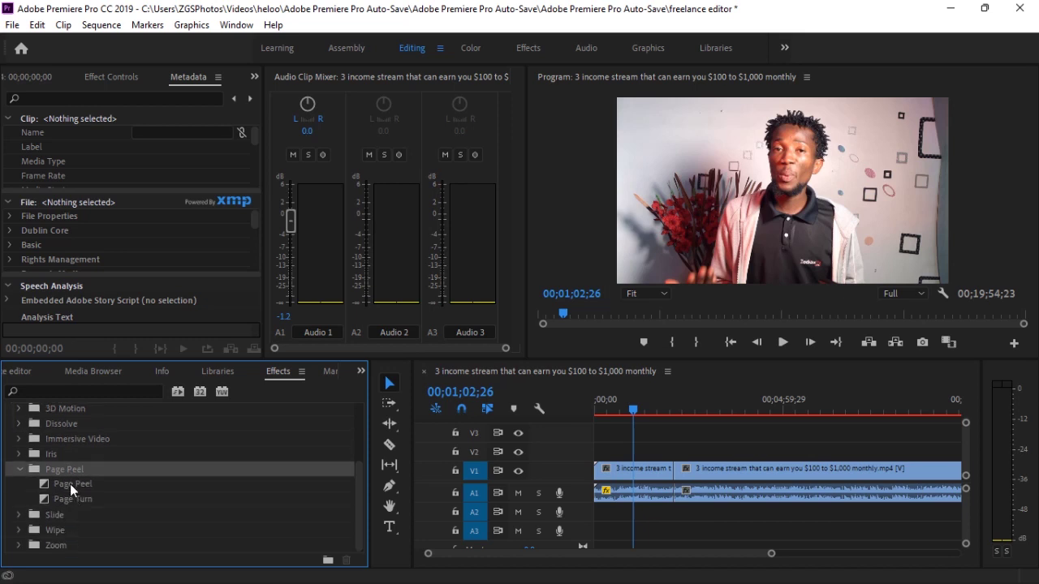
pyautogui.moveTo(76, 485); pyautogui.dragTo(784, 465)
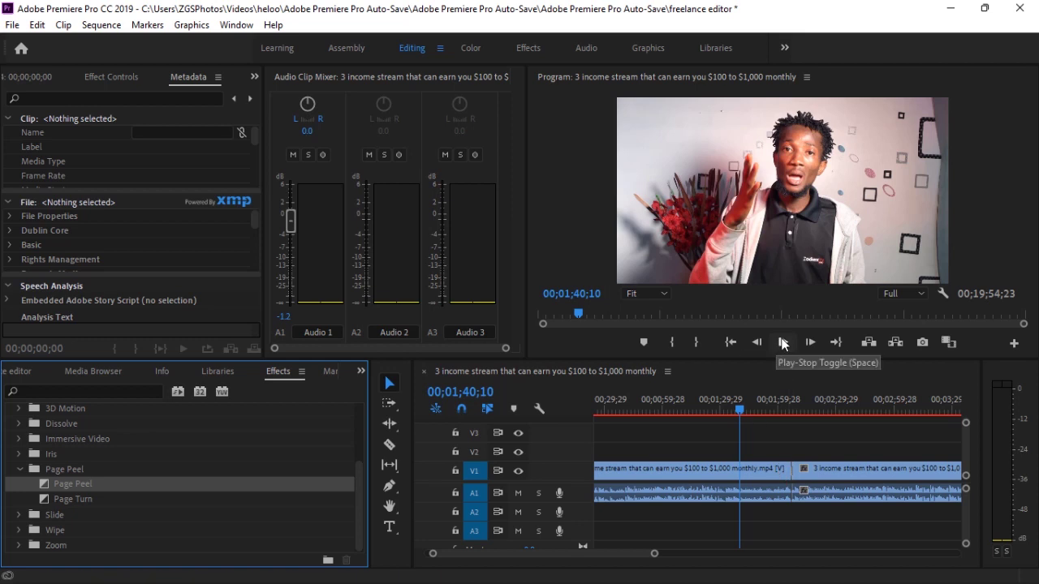
# Step: Play the sequence across the cut, starting from about 00;02;03;08, to preview the Page Peel transition
pyautogui.click(782, 341)
pyautogui.click(783, 342)
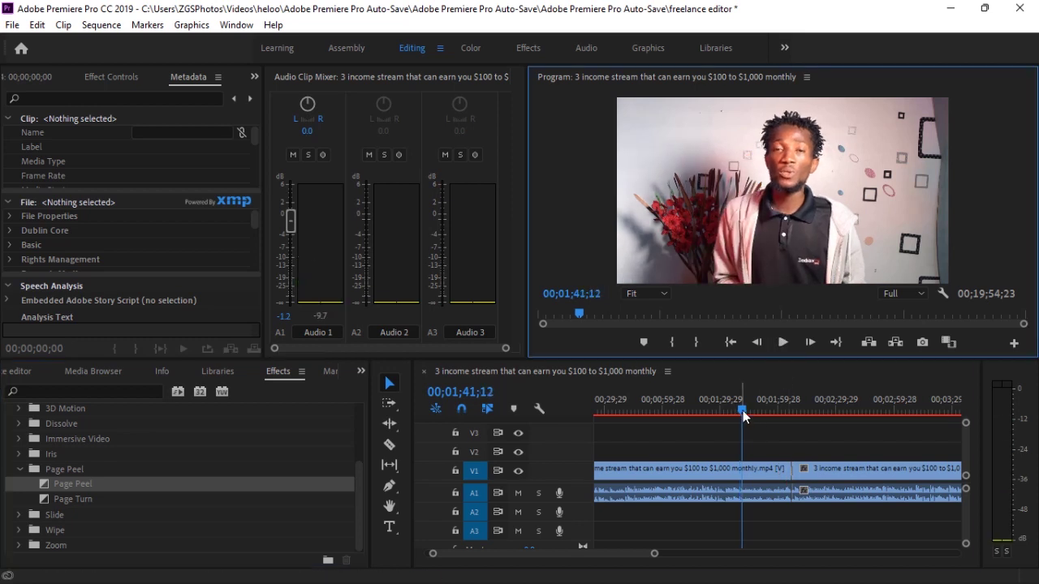
pyautogui.moveTo(742, 413); pyautogui.dragTo(785, 405)
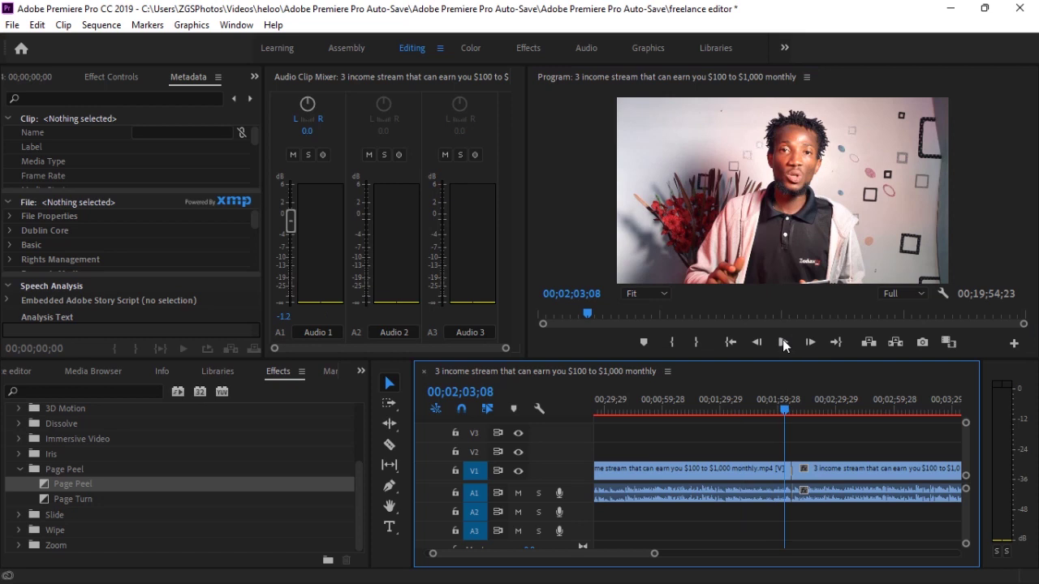
pyautogui.click(784, 343)
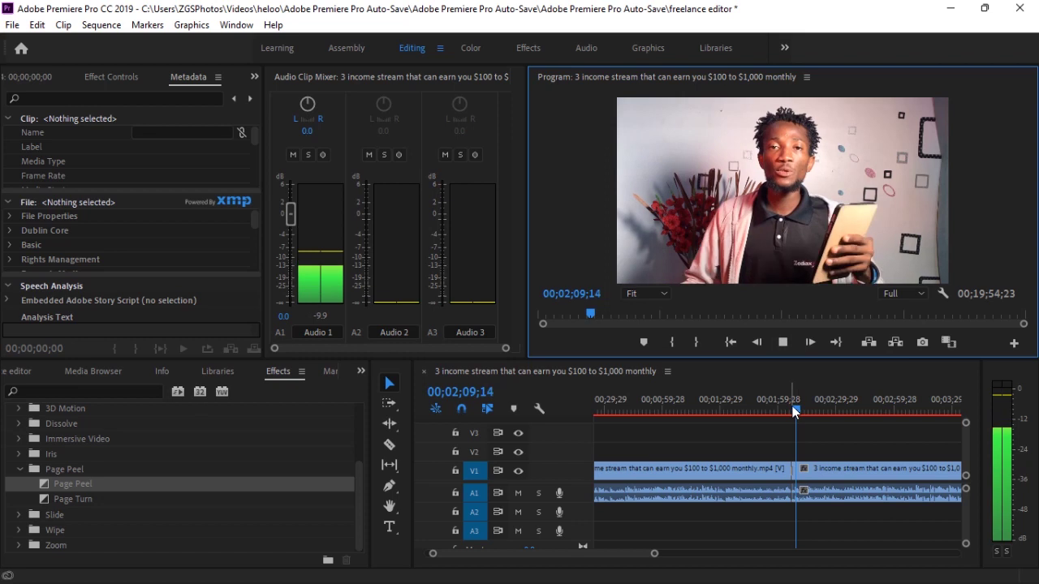
pyautogui.moveTo(798, 413)
pyautogui.mouseDown()
pyautogui.moveTo(770, 413)
pyautogui.moveTo(785, 411)
pyautogui.mouseUp()
pyautogui.click(783, 342)
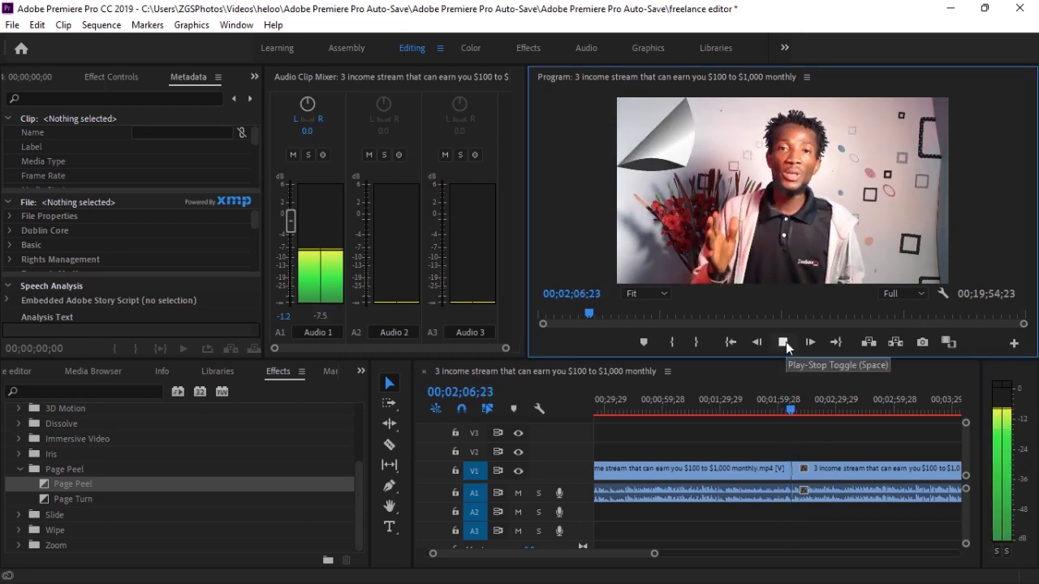
pyautogui.click(783, 342)
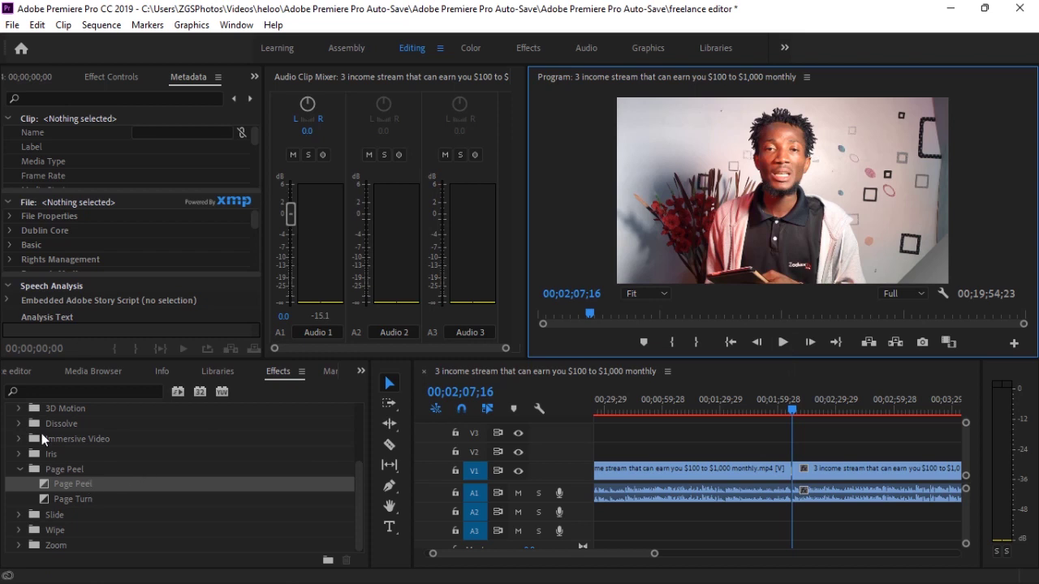
# Step: Apply the DeNoise audio effect to the first clip's audio on A1
pyautogui.scroll(4, 42, 433)
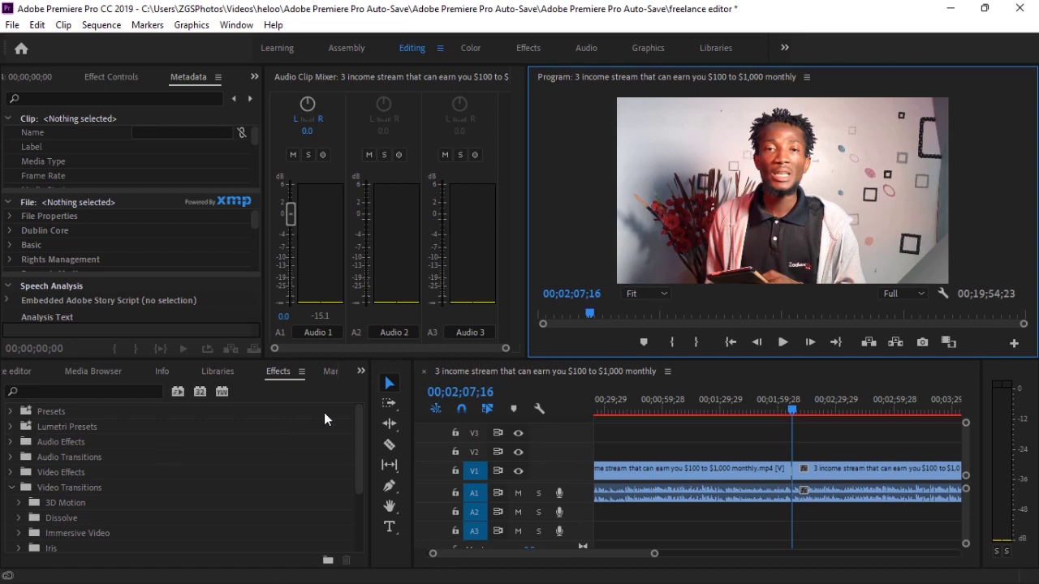
pyautogui.click(361, 373)
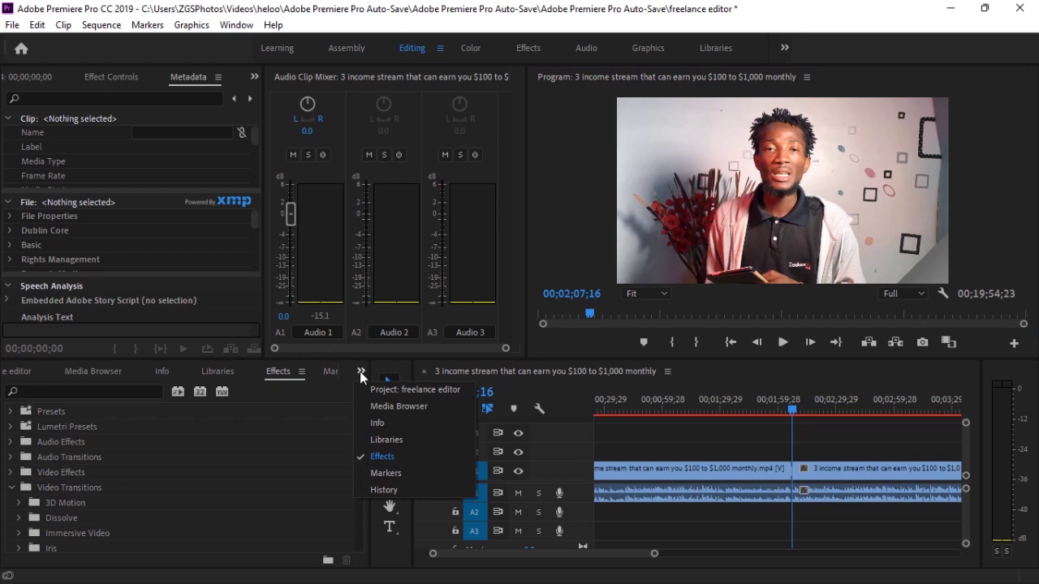
pyautogui.click(379, 456)
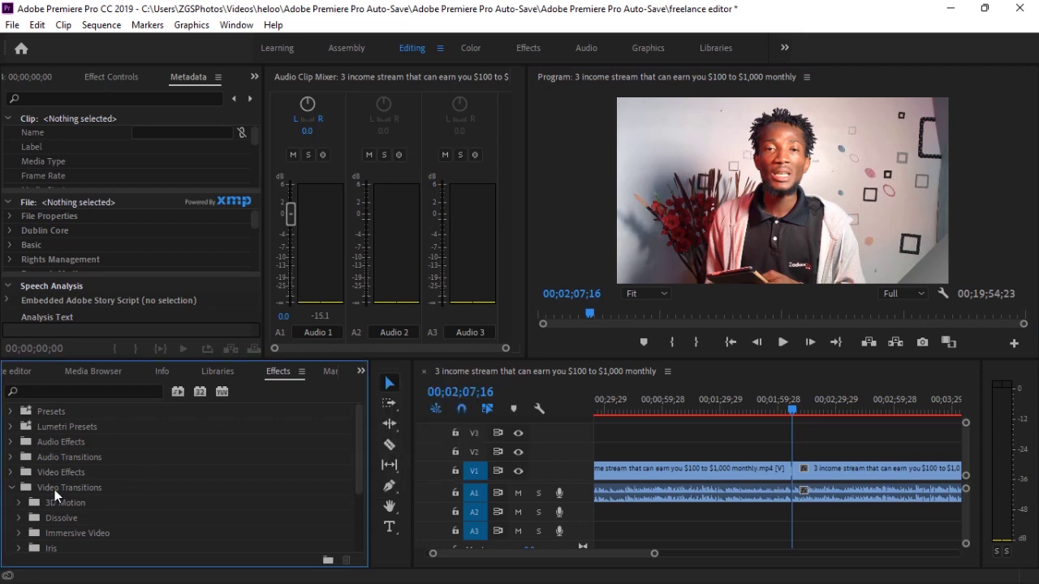
pyautogui.doubleClick(43, 445)
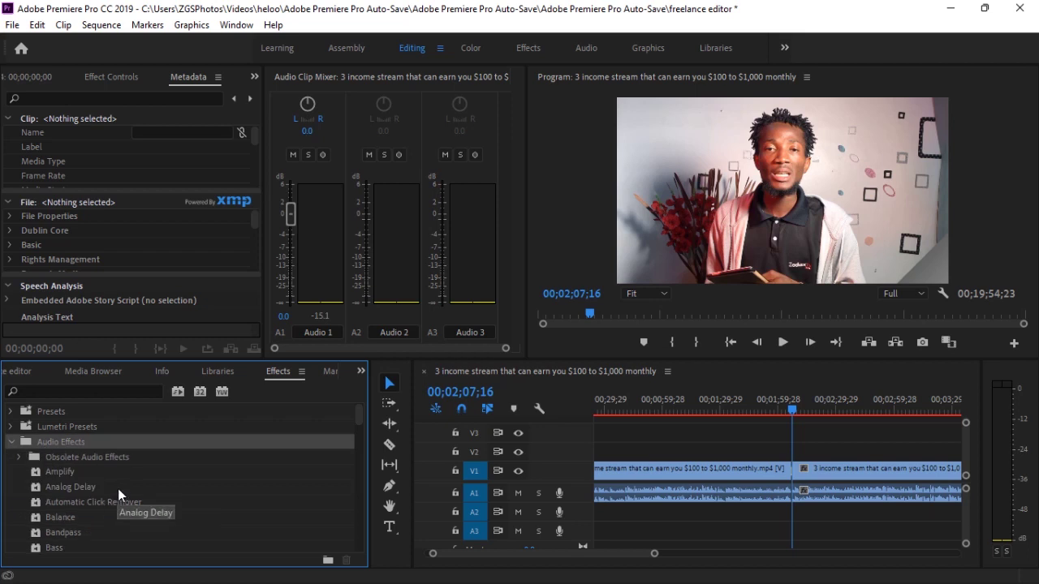
pyautogui.scroll(-2, 167, 477)
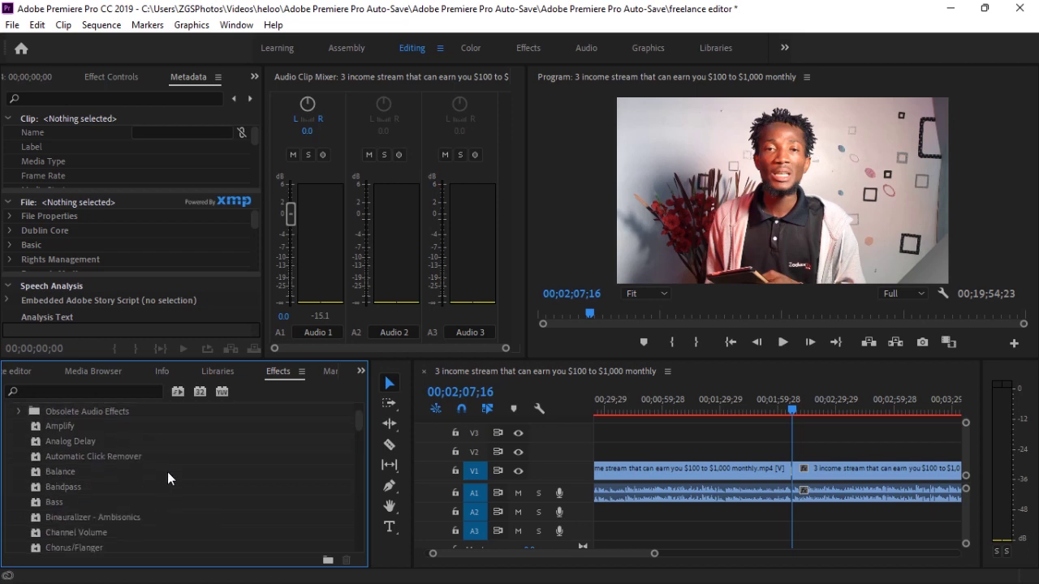
pyautogui.scroll(-5, 114, 468)
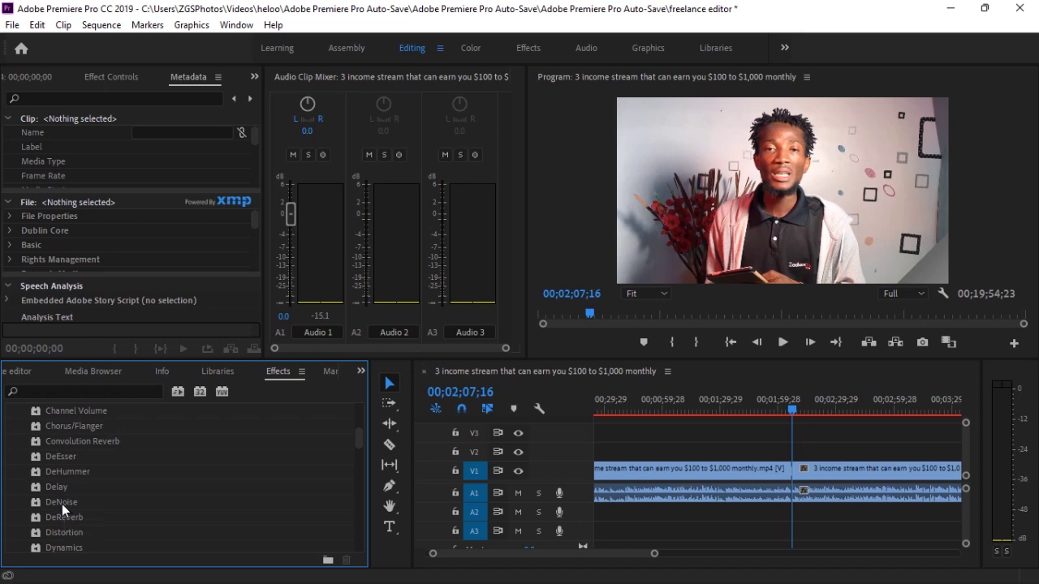
pyautogui.moveTo(62, 504); pyautogui.dragTo(669, 482)
pyautogui.scroll(2, 670, 487)
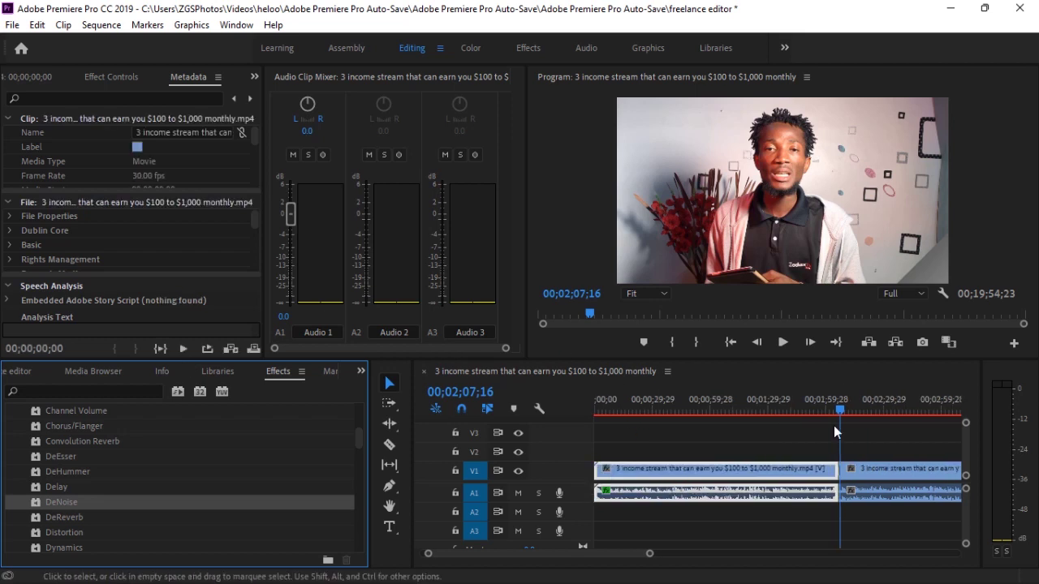
# Step: Return the playhead to the sequence start and play the first two seconds to check the denoised audio
pyautogui.moveTo(840, 410); pyautogui.dragTo(464, 452)
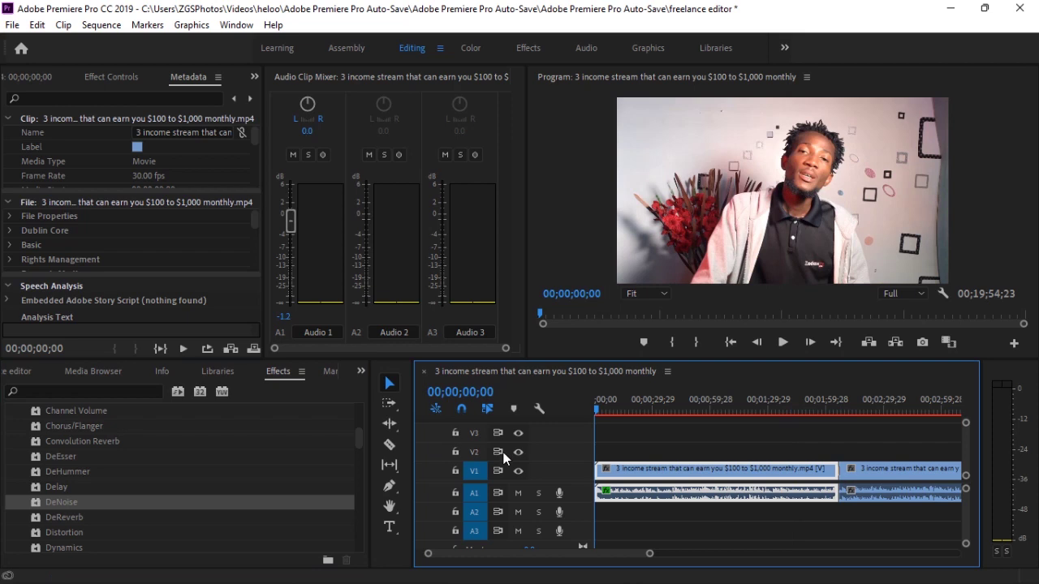
pyautogui.click(786, 347)
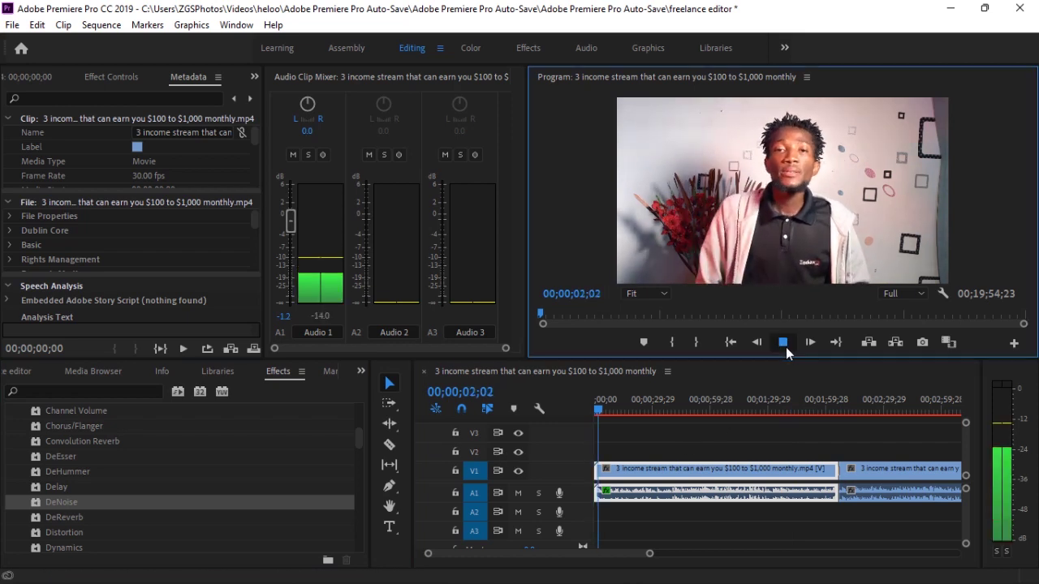
pyautogui.click(785, 349)
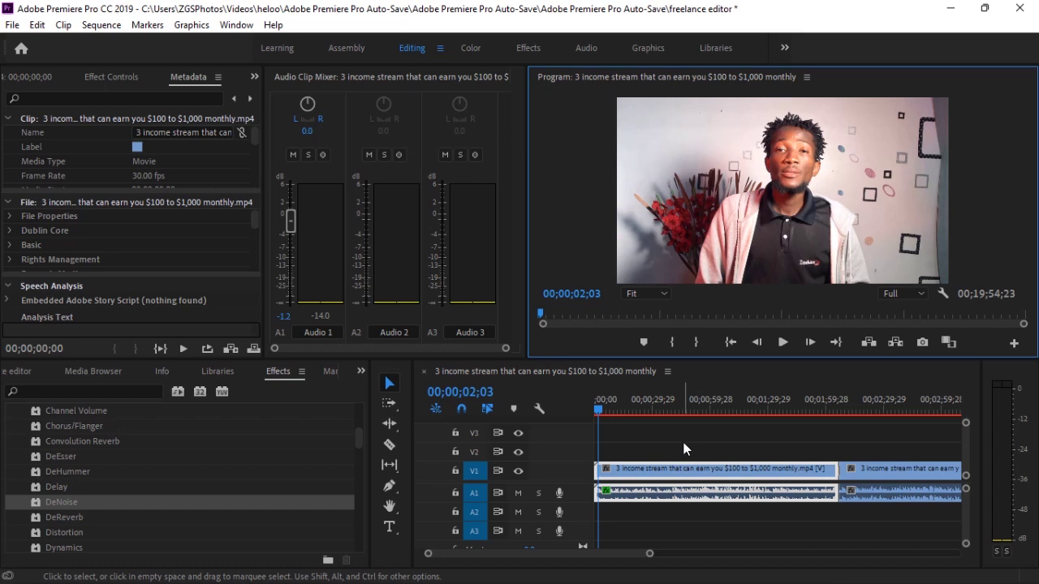
# Step: Open the media export settings for the sequence and place the dialog so its lower options are within reach
pyautogui.click(12, 25)
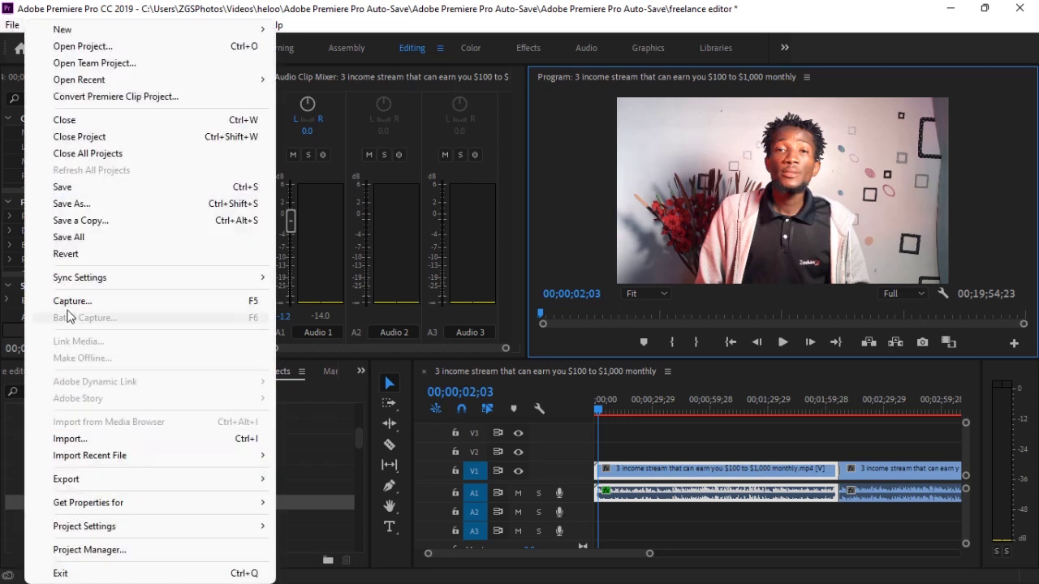
pyautogui.moveTo(82, 480)
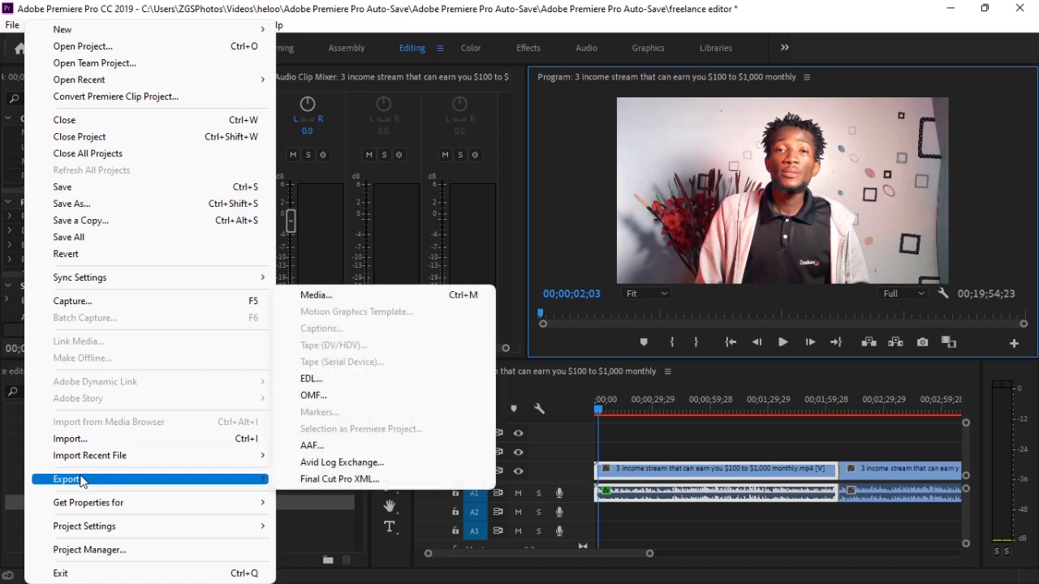
pyautogui.click(718, 419)
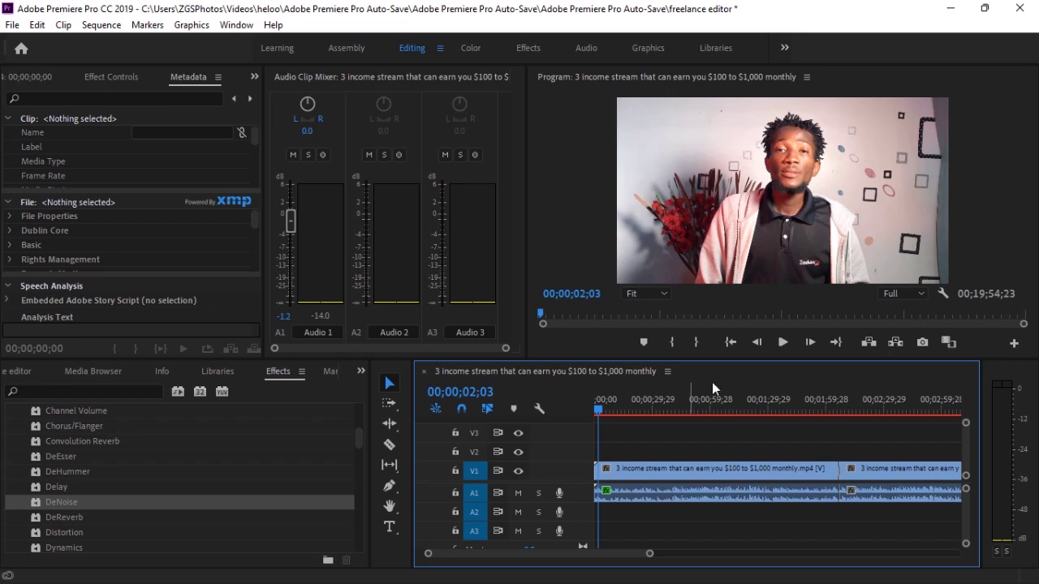
pyautogui.hotkey('ctrl', 'm')
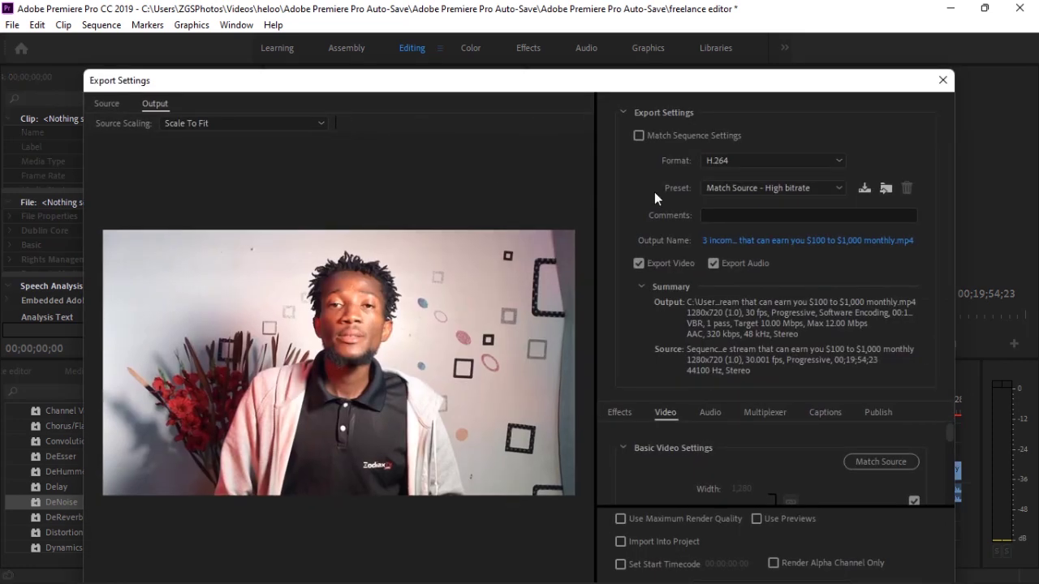
pyautogui.moveTo(585, 88); pyautogui.dragTo(568, 30)
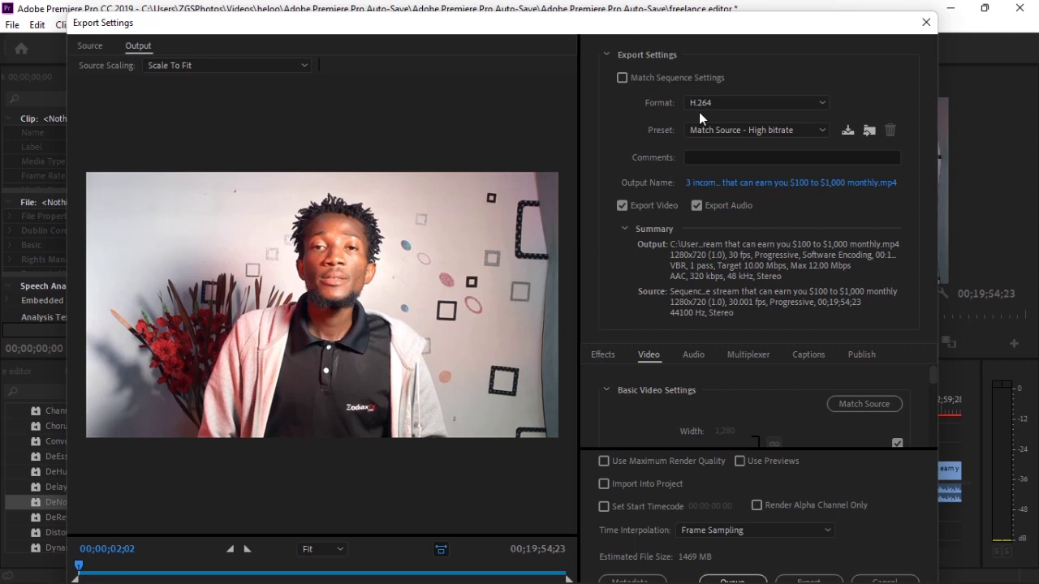
# Step: Set the export format to H.264 and the preset to Match Source - High bitrate
pyautogui.click(773, 108)
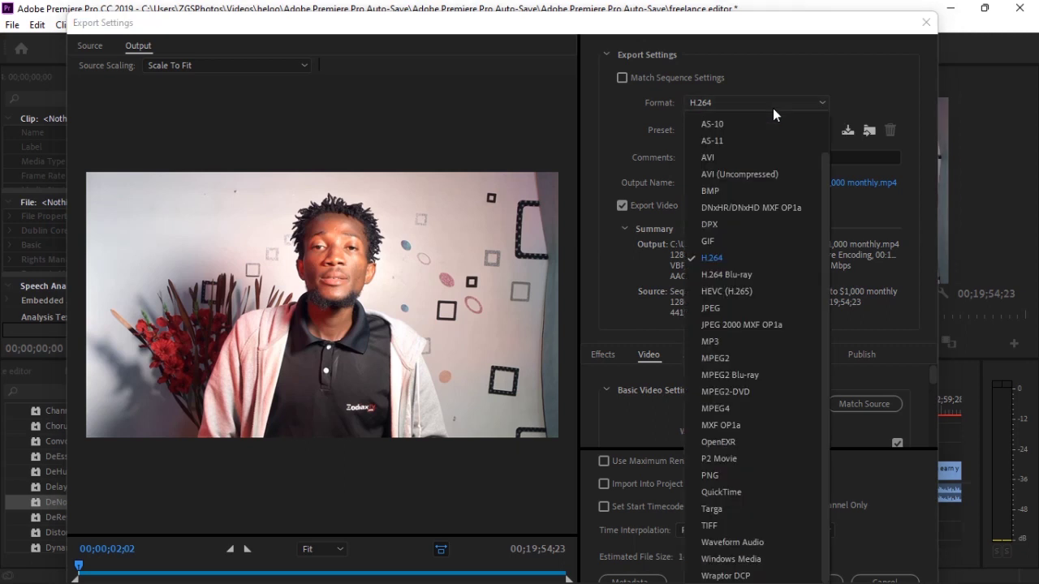
pyautogui.click(709, 259)
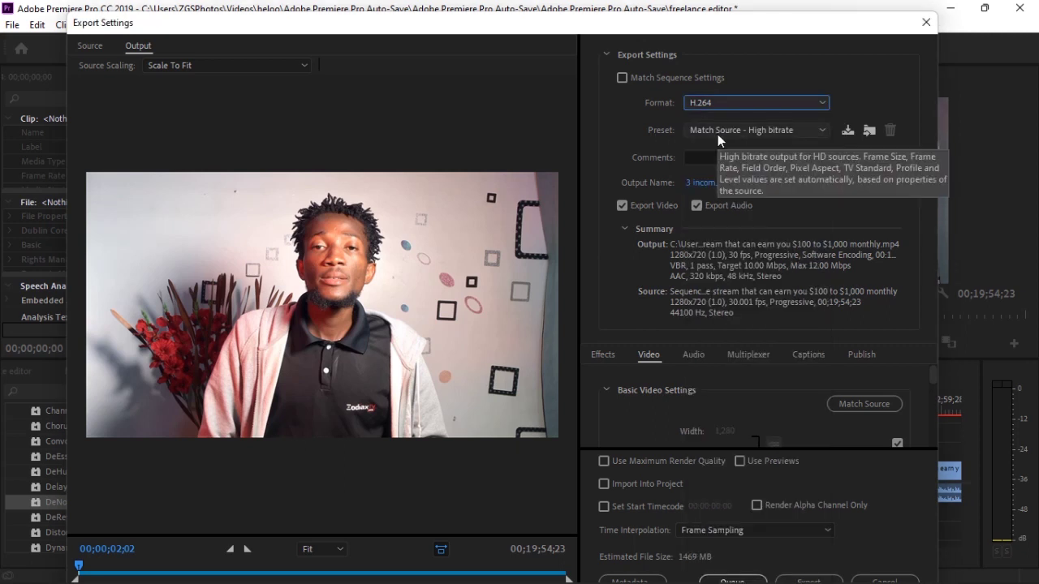
pyautogui.click(717, 134)
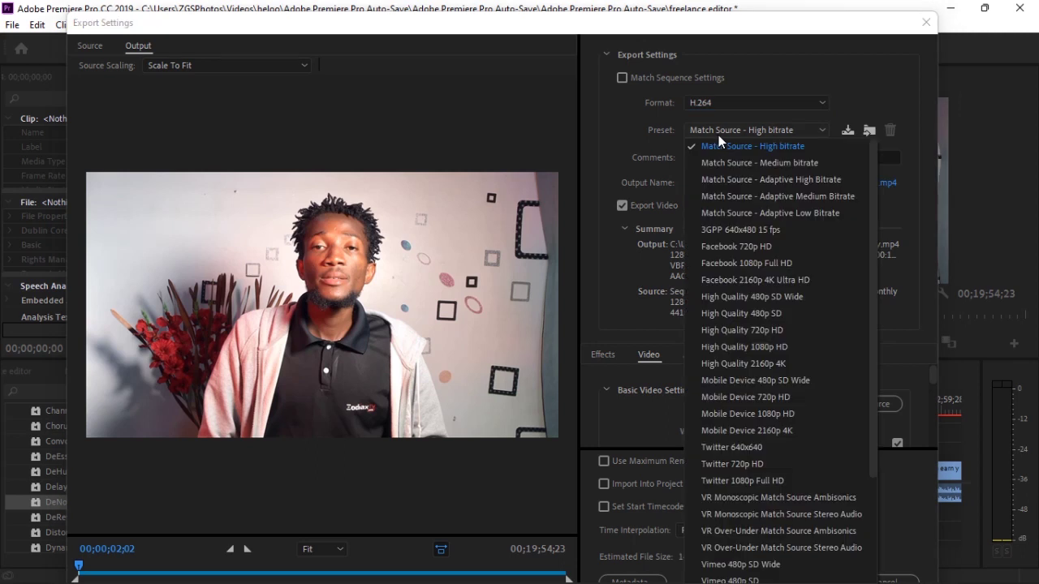
pyautogui.click(715, 150)
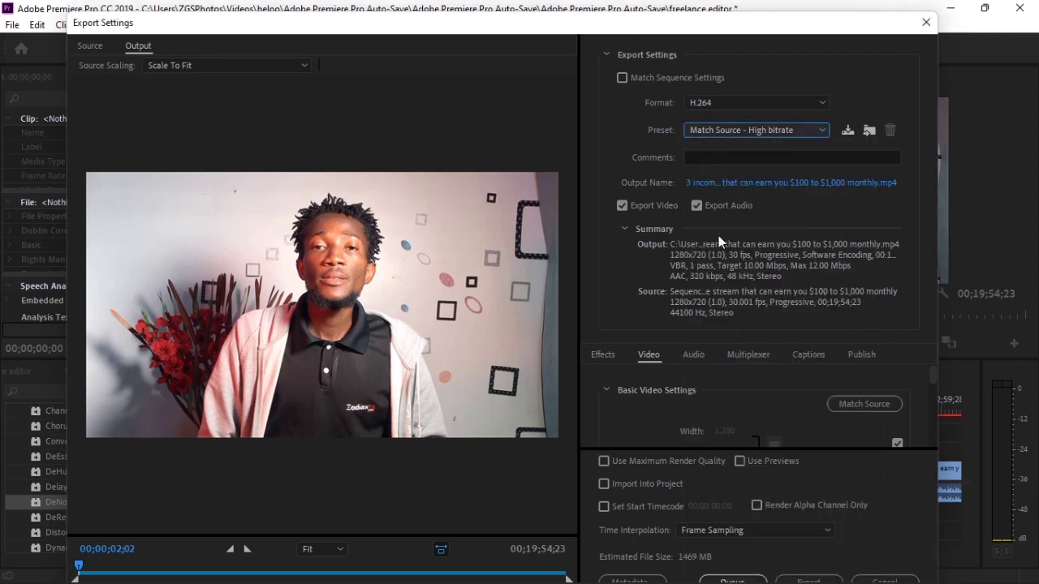
# Step: Try exporting the sequence with the chosen format and preset, and cancel the encoding
pyautogui.scroll(-3, 733, 377)
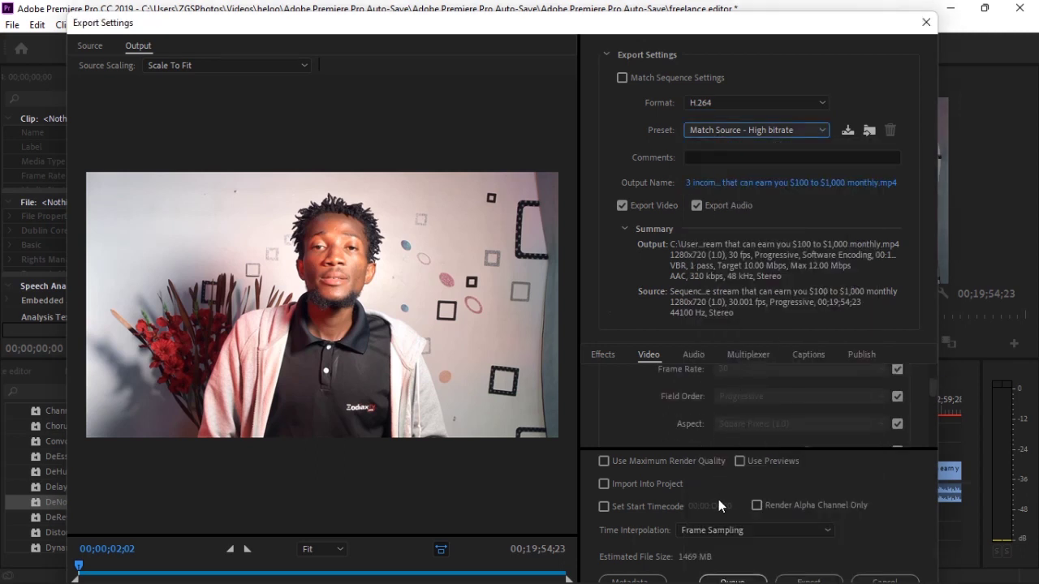
pyautogui.moveTo(458, 33)
pyautogui.mouseDown()
pyautogui.moveTo(445, 0)
pyautogui.moveTo(450, 21)
pyautogui.mouseUp()
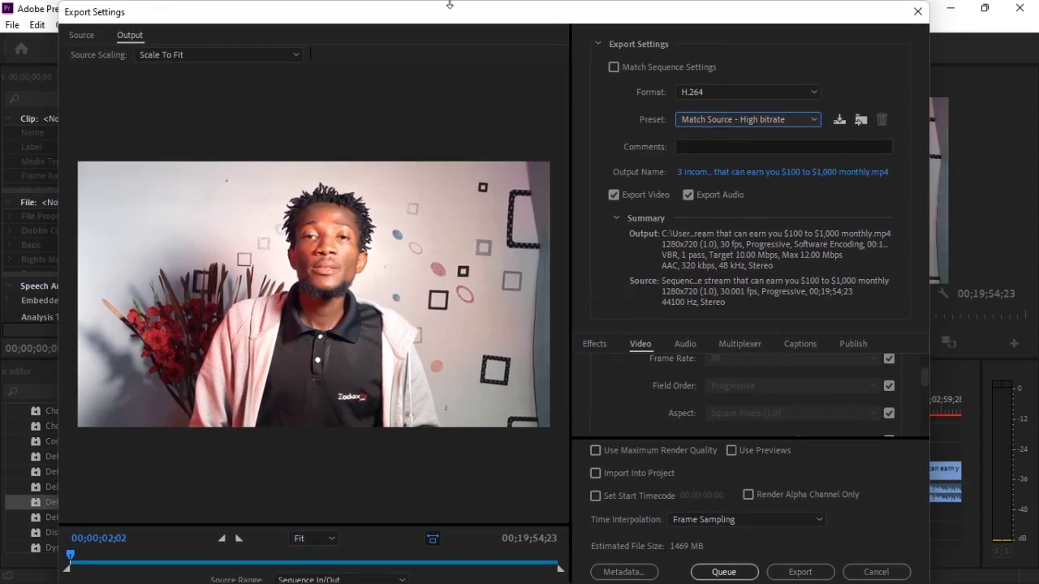
pyautogui.click(800, 572)
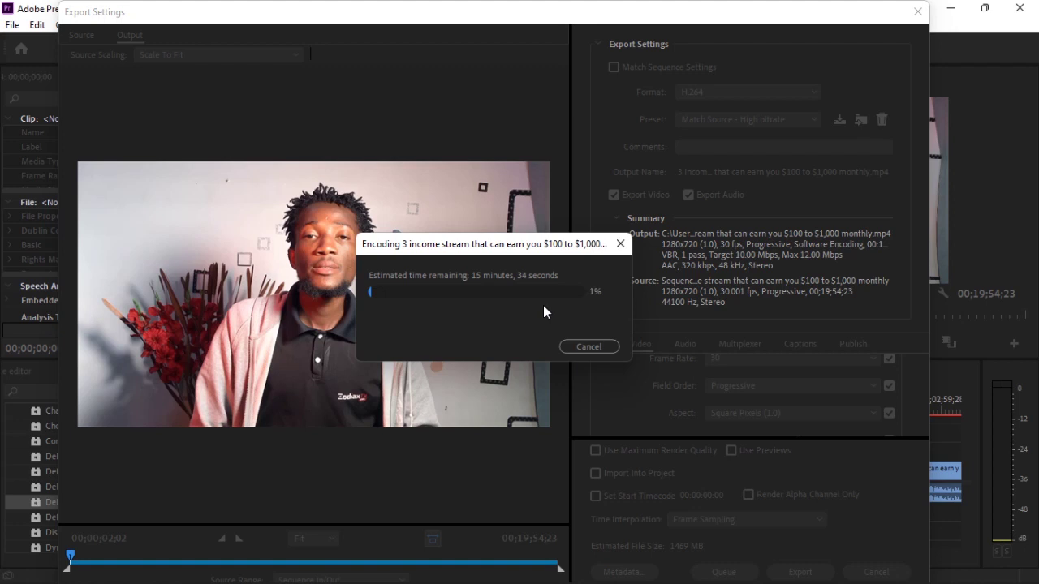
pyautogui.click(620, 243)
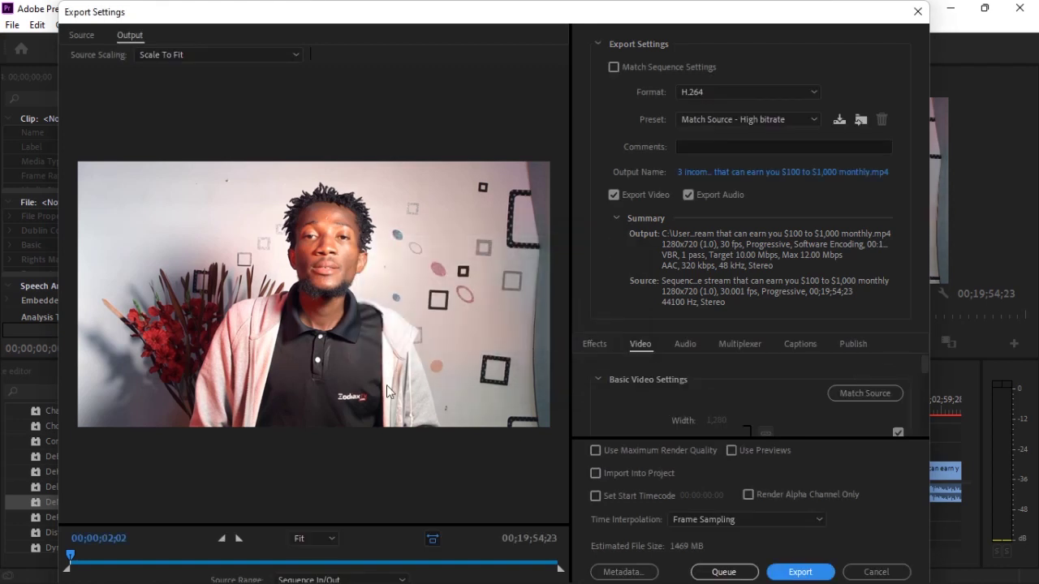
# Step: Try choosing the Videos folder as the destination of the exported file, and cancel the save dialog
pyautogui.moveTo(231, 577)
pyautogui.click(702, 177)
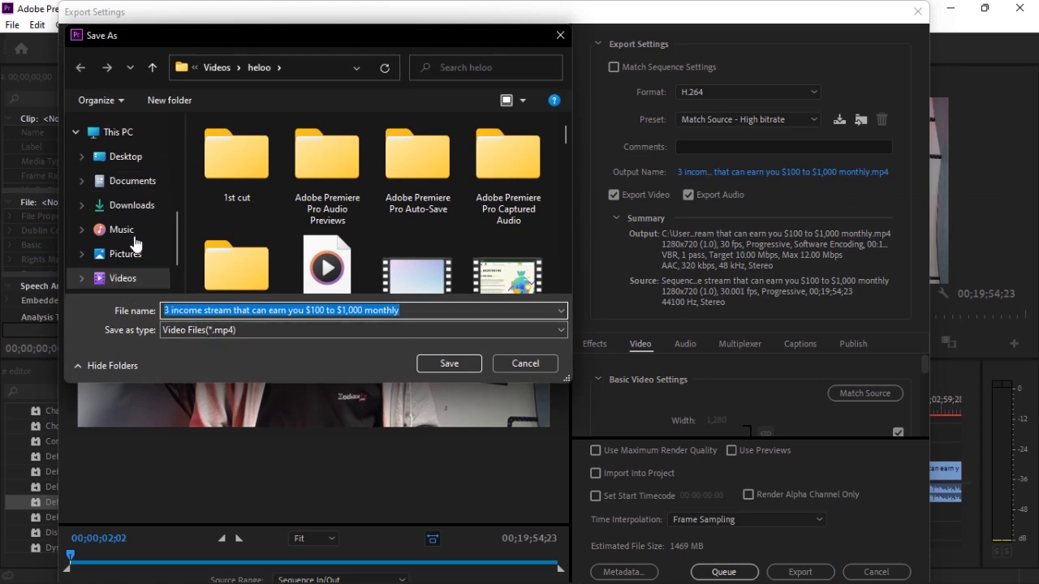
pyautogui.click(126, 280)
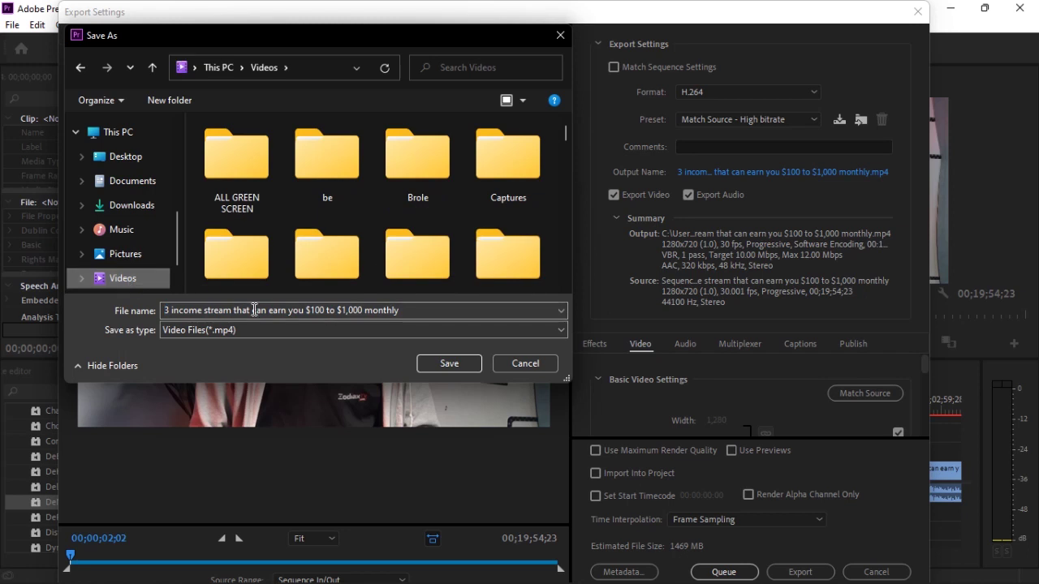
pyautogui.click(515, 368)
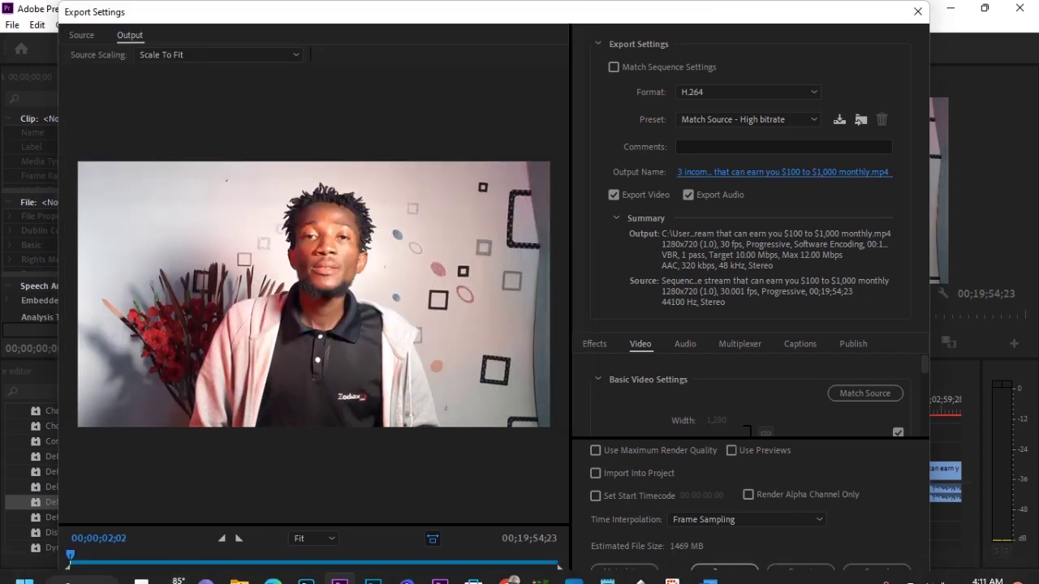
# Step: Look through the Quick access files in File Explorer and close its window
pyautogui.click(240, 568)
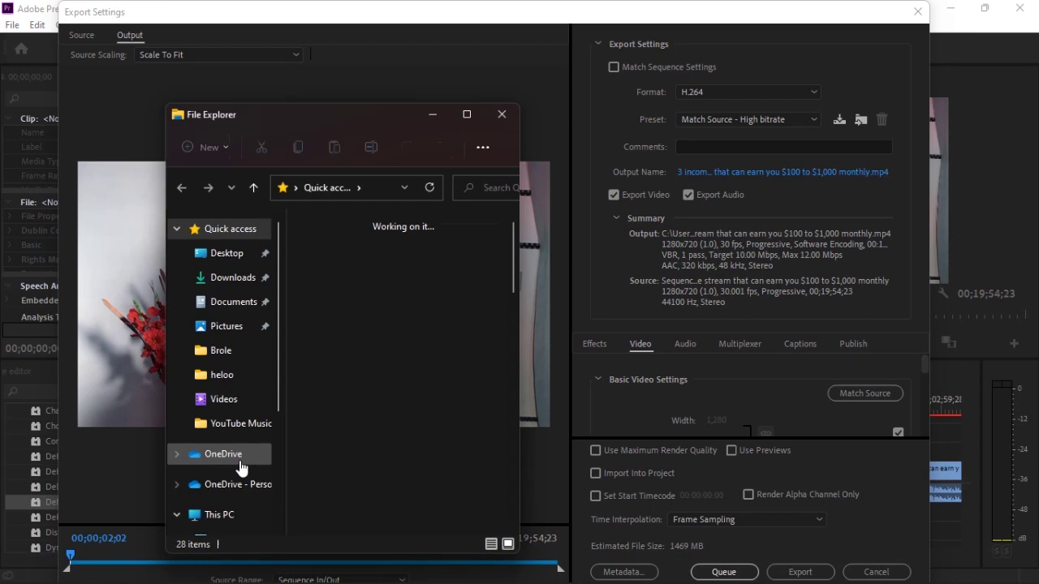
pyautogui.scroll(-8, 338, 443)
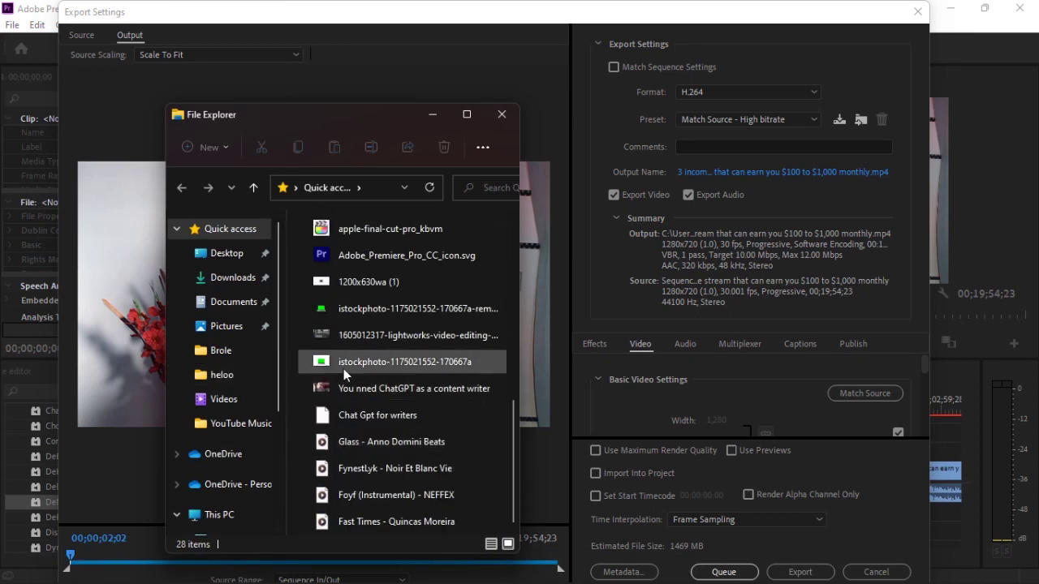
pyautogui.click(500, 117)
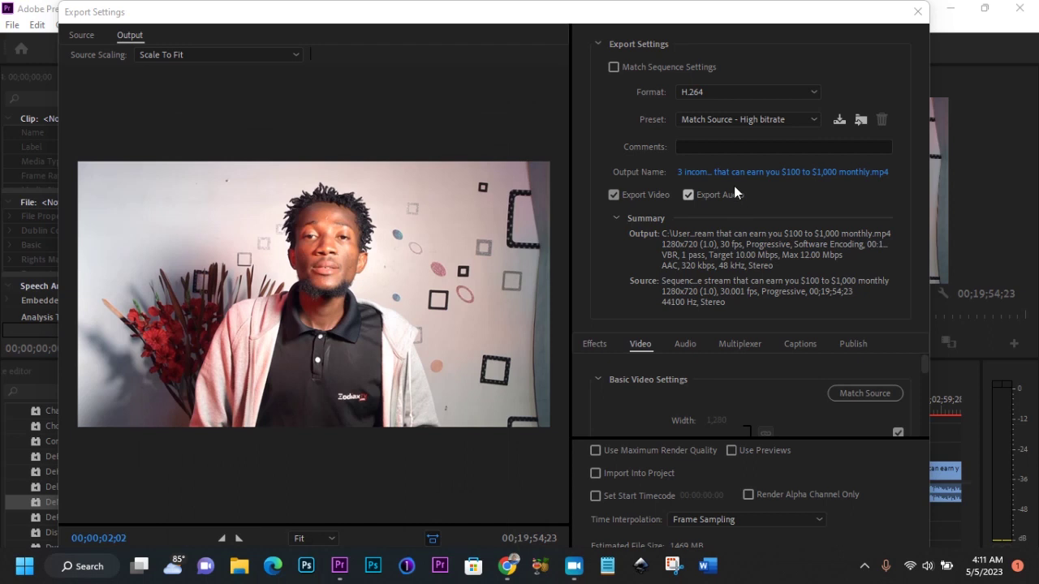
# Step: Try renaming the output file with a person's first name, and dismiss the save dialog and the export settings
pyautogui.click(727, 173)
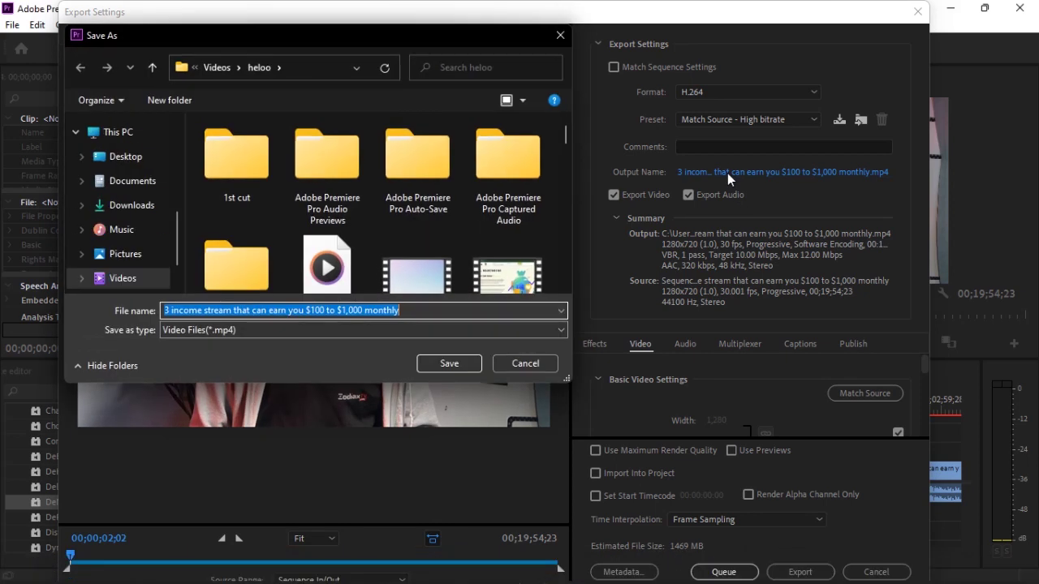
pyautogui.write('d')
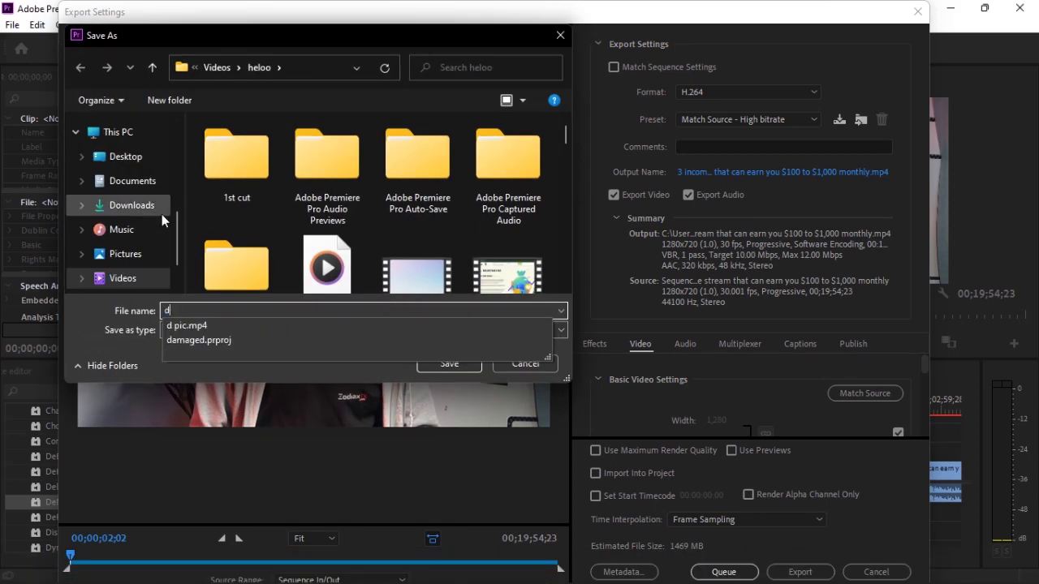
pyautogui.write('aniel')
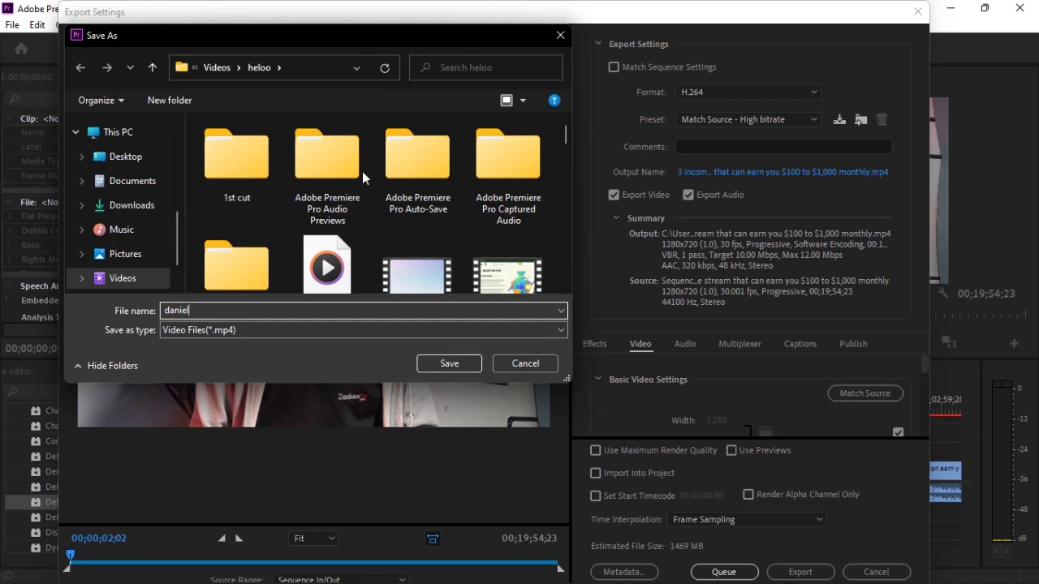
pyautogui.click(560, 36)
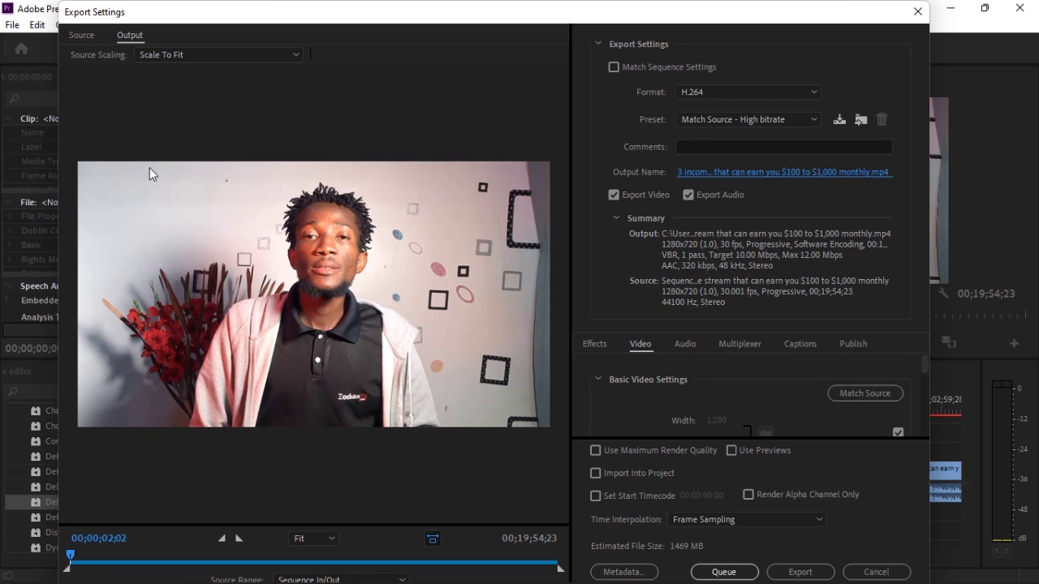
pyautogui.click(917, 12)
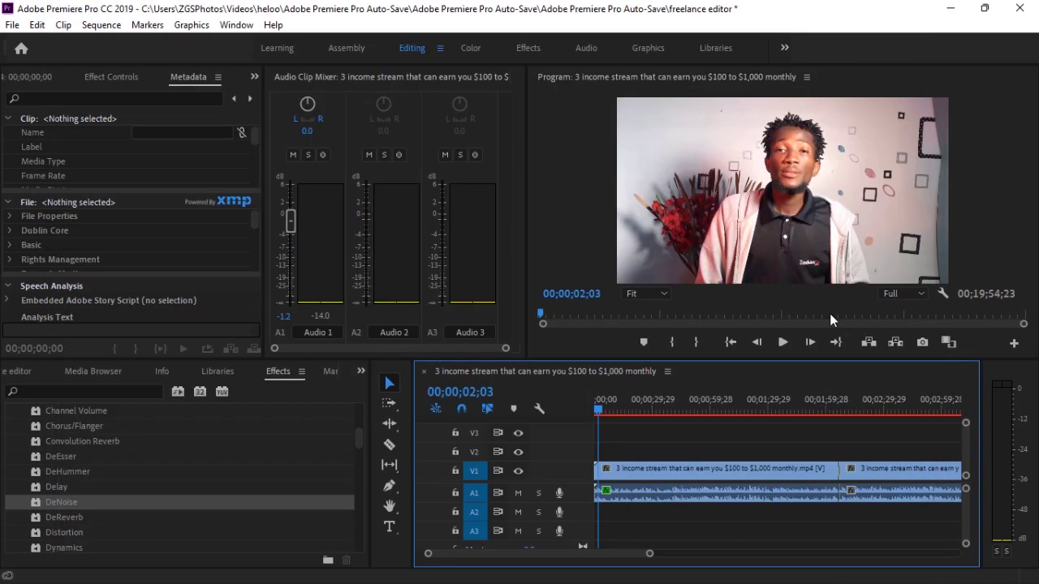
pyautogui.click(951, 15)
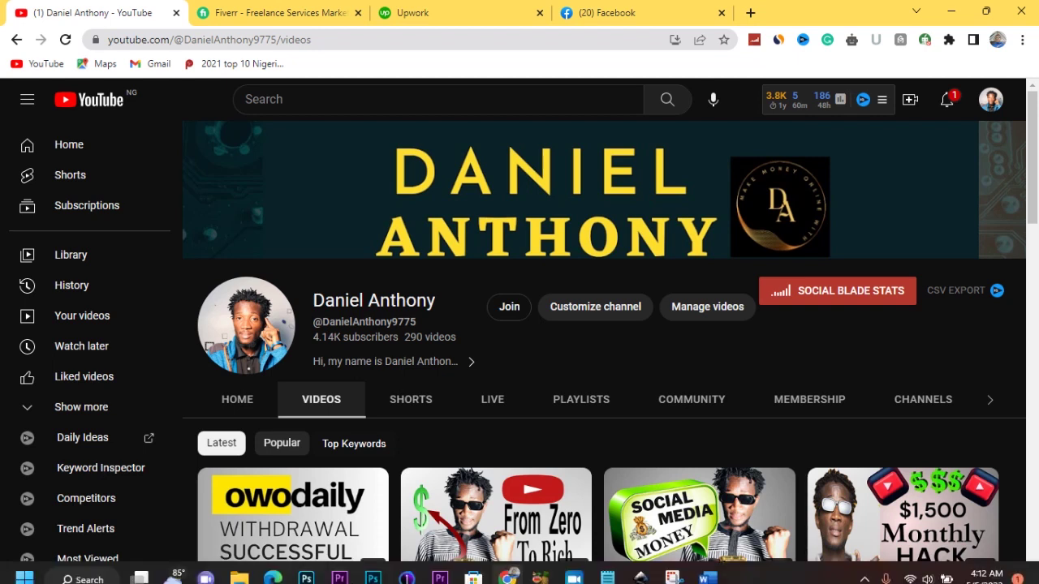
pyautogui.moveTo(339, 566)
pyautogui.click(336, 495)
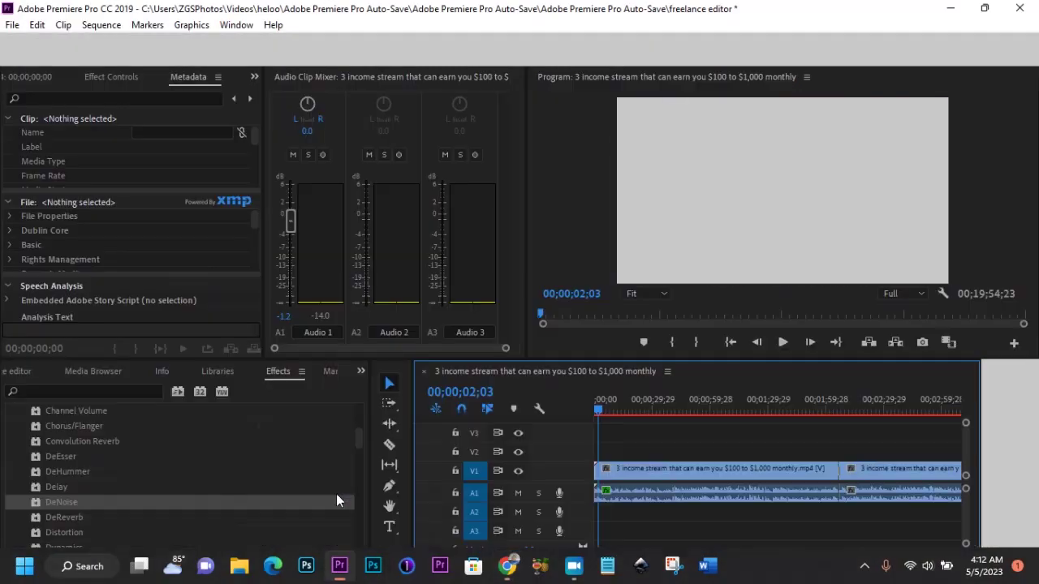
pyautogui.click(949, 9)
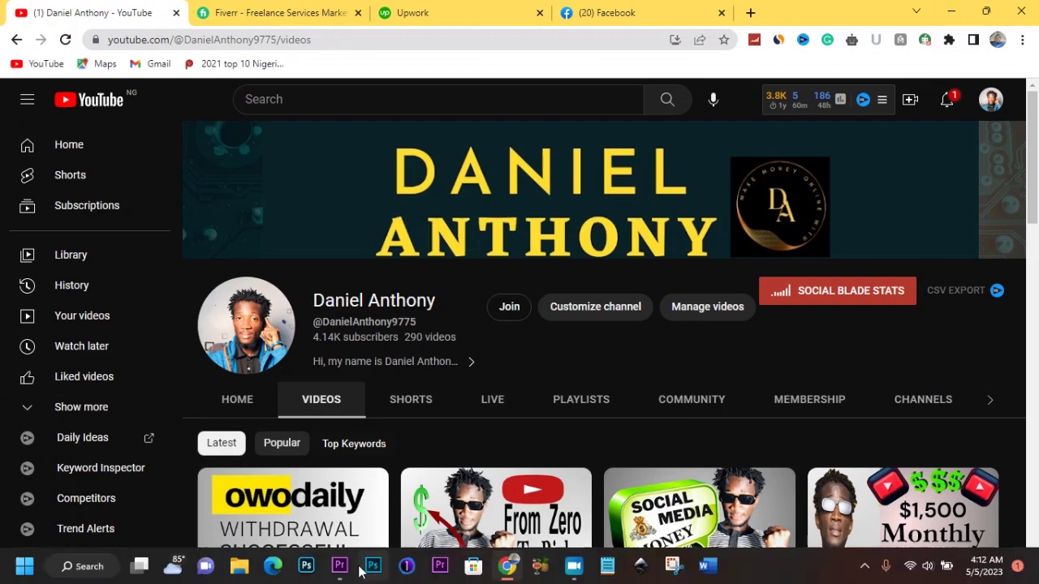
pyautogui.moveTo(339, 565)
pyautogui.click(334, 490)
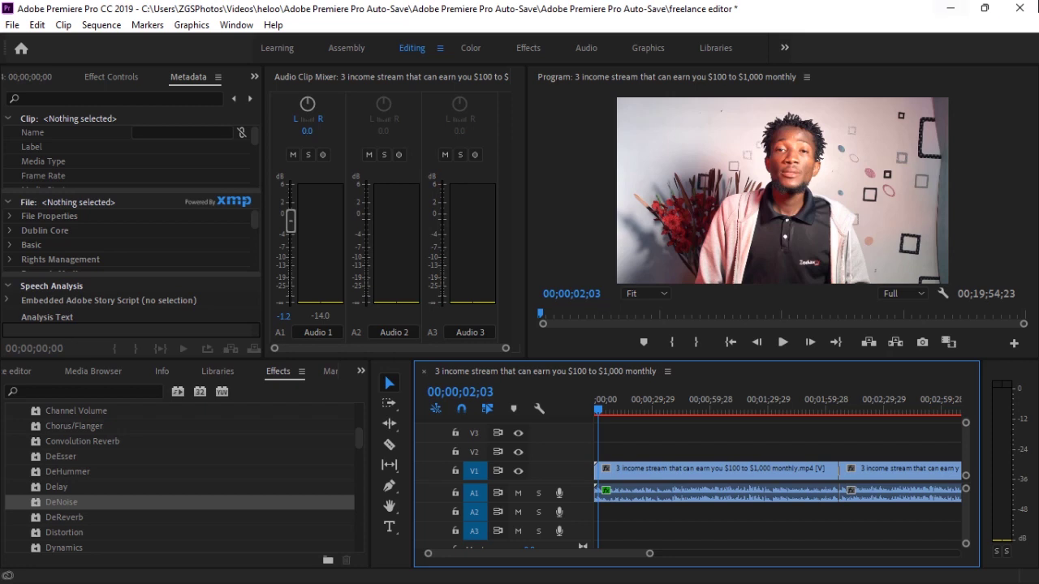
# Step: Switch to the Chrome browser and view the Fiverr and Upwork pages and the YouTube channel's video list
pyautogui.click(950, 8)
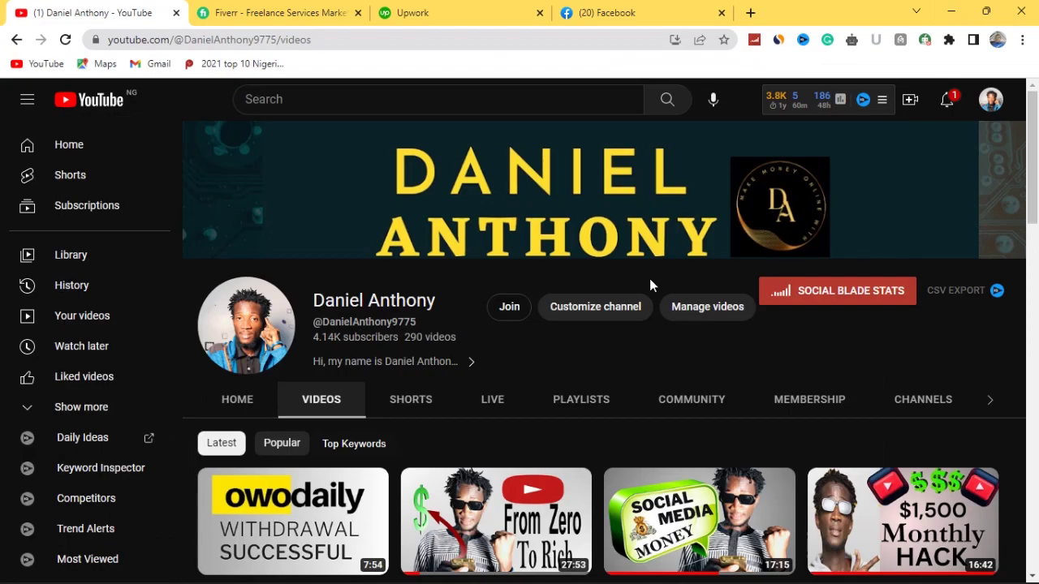
pyautogui.click(286, 16)
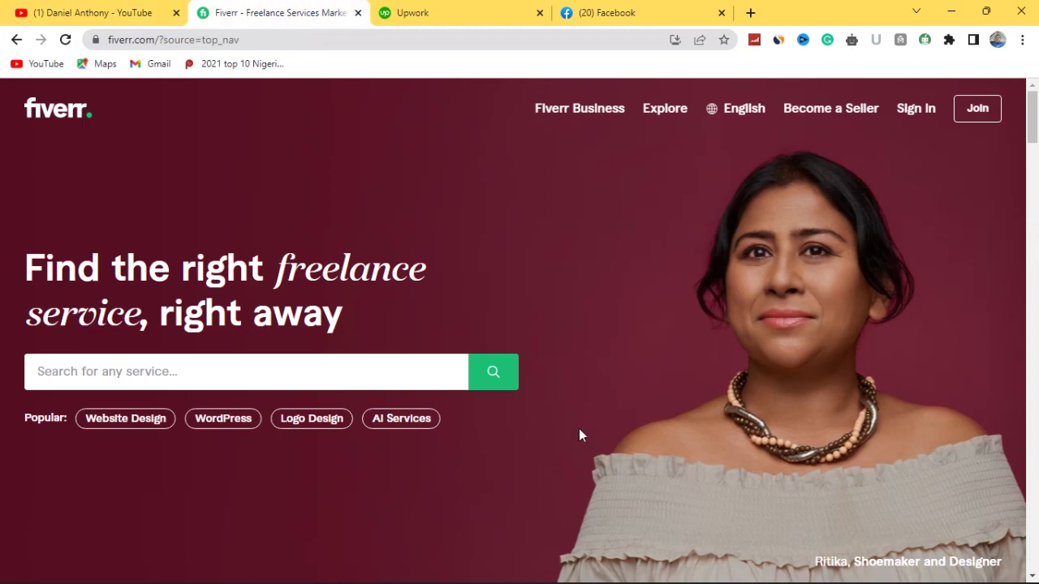
pyautogui.click(420, 14)
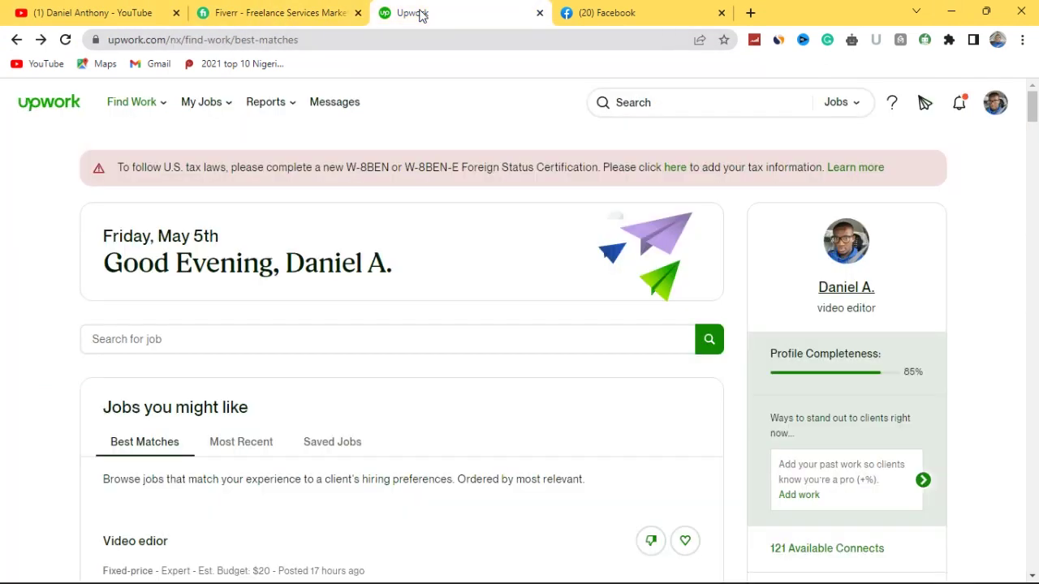
pyautogui.click(102, 12)
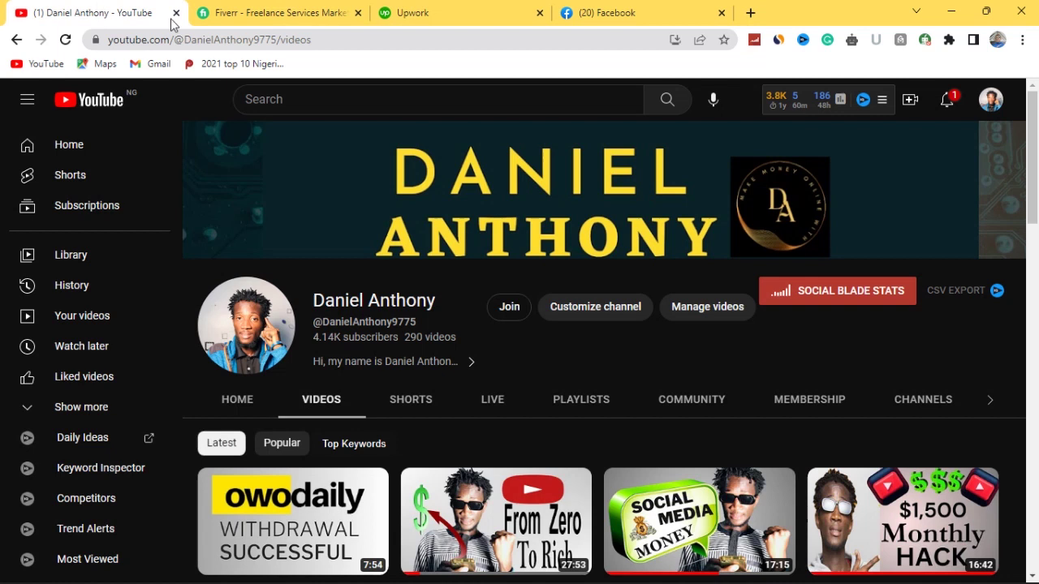
pyautogui.scroll(-5, 507, 401)
pyautogui.scroll(-2, 507, 458)
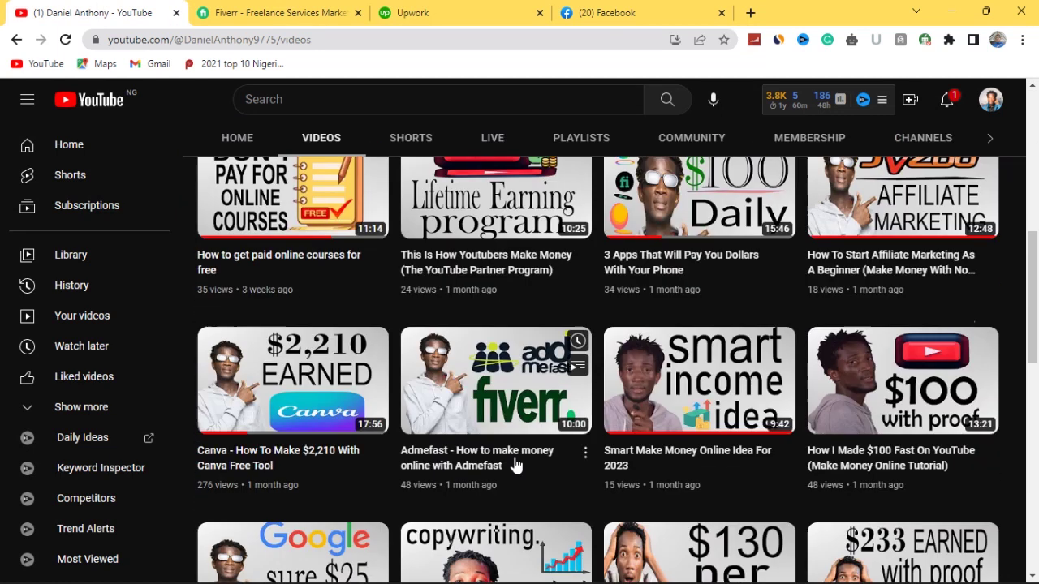